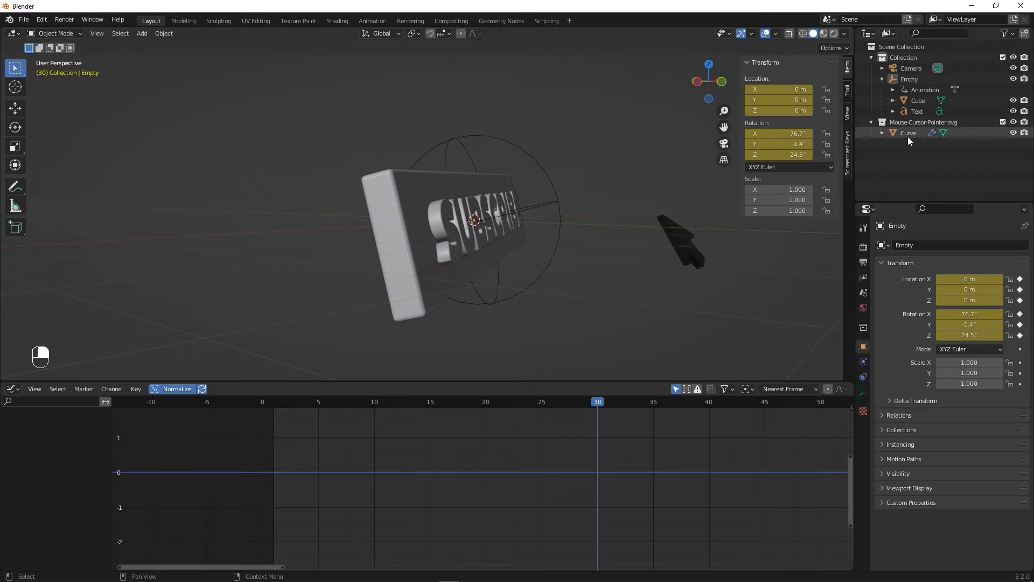
Move the mouse pointer model in front of the SUBSCRIBE button, near the last letters at about X 1.56 m, Z -0.40 m.
{"action": "left_click_drag", "start_coordinate": [778, 90], "coordinate": [847, 100]}
{"action": "left_click_drag", "start_coordinate": [782, 111], "coordinate": [812, 110]}
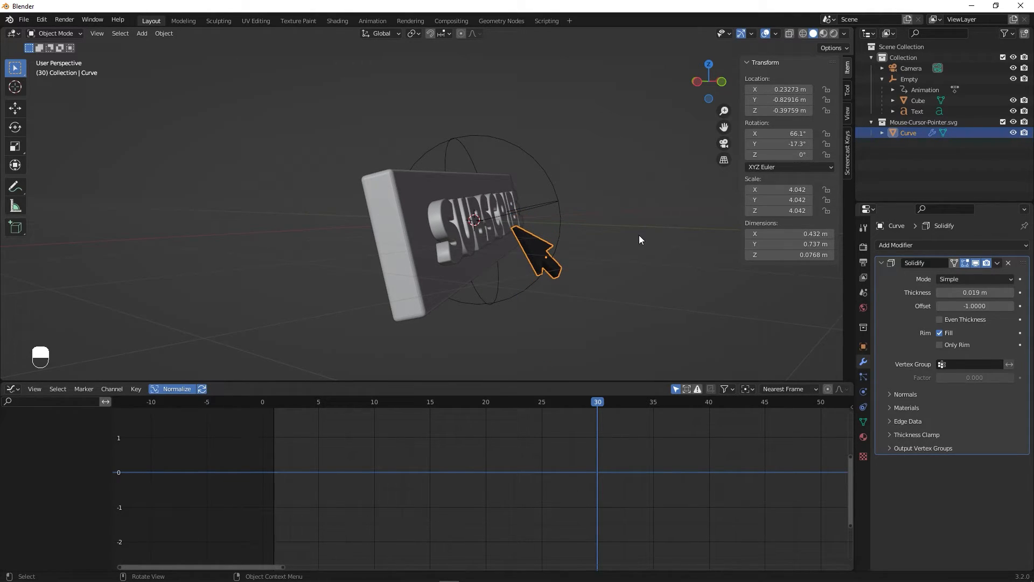
{"action": "key", "text": "KP_7"}
{"action": "middle_click_drag", "start_coordinate": [638, 235], "coordinate": [492, 235], "text": "shift"}
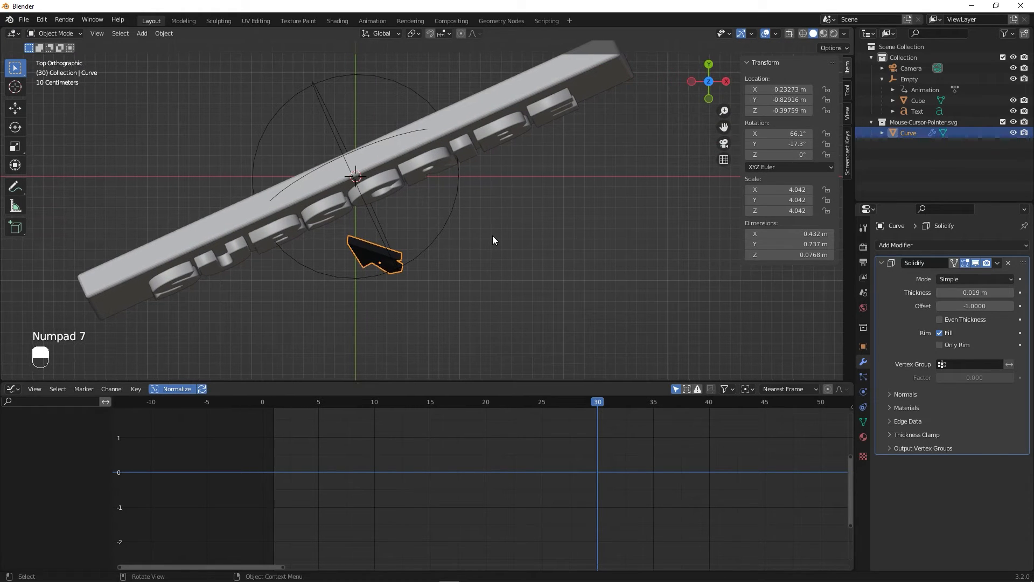
{"action": "key", "text": "g"}
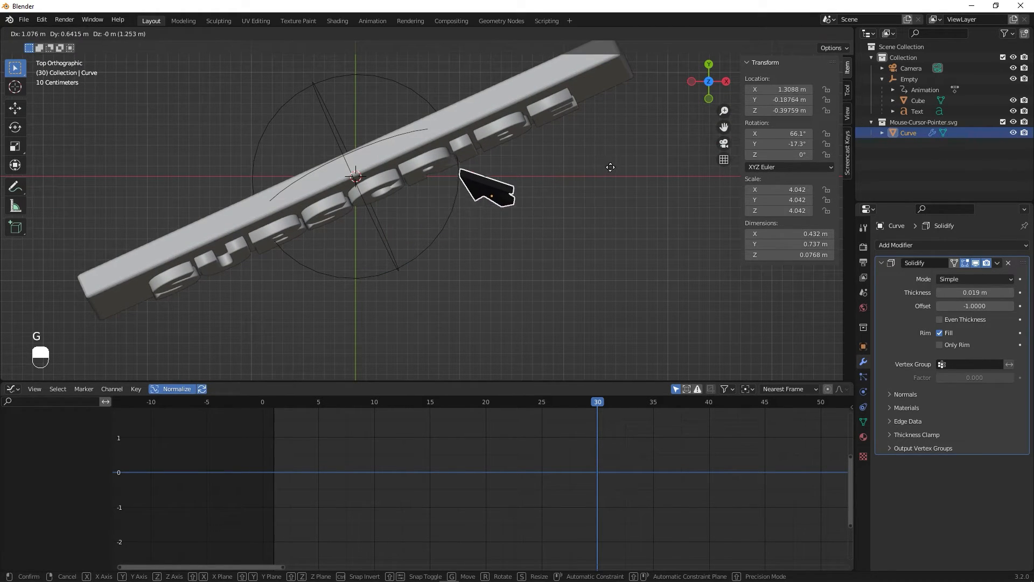
{"action": "left_click", "coordinate": [629, 157]}
Adjust the pointer's Y location to about 0.03 m and keyframe its location at frame 30.
{"action": "left_click_drag", "start_coordinate": [599, 231], "coordinate": [680, 117], "text": "alt"}
{"action": "left_click_drag", "start_coordinate": [779, 100], "coordinate": [785, 100]}
{"action": "left_click_drag", "start_coordinate": [604, 231], "coordinate": [488, 261], "text": "alt"}
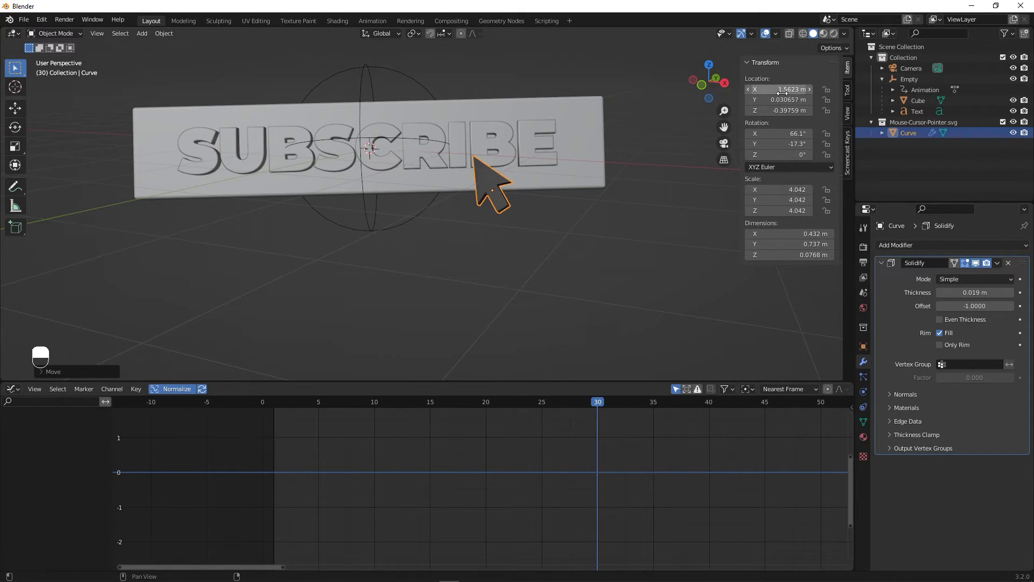
{"action": "key", "text": "i"}
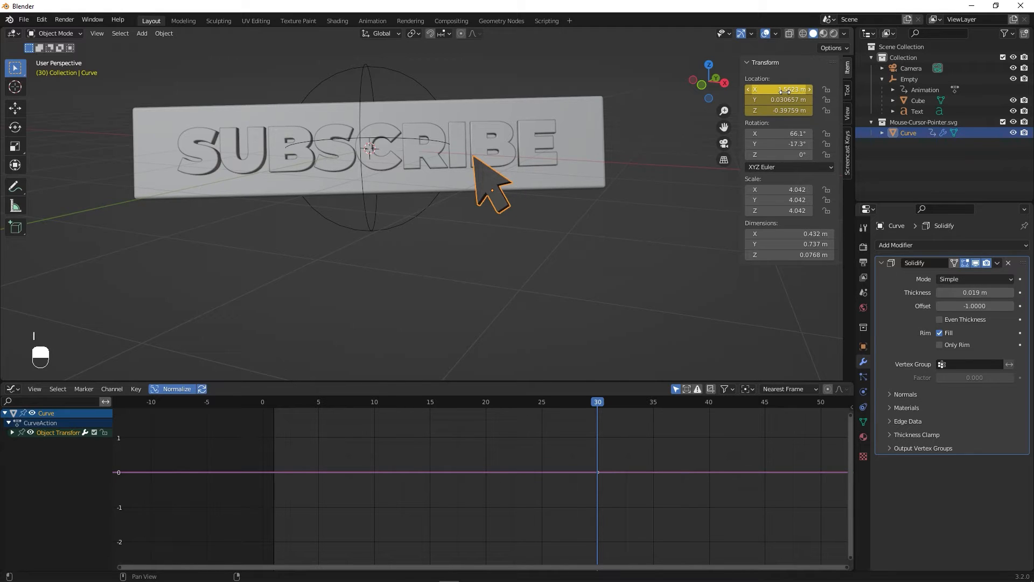
At frame 10, place the pointer just outside the camera's right edge, about X 3.35 m, Y -7.53 m, Z 0.16 m, and keyframe its location.
{"action": "left_click_drag", "start_coordinate": [595, 402], "coordinate": [380, 414]}
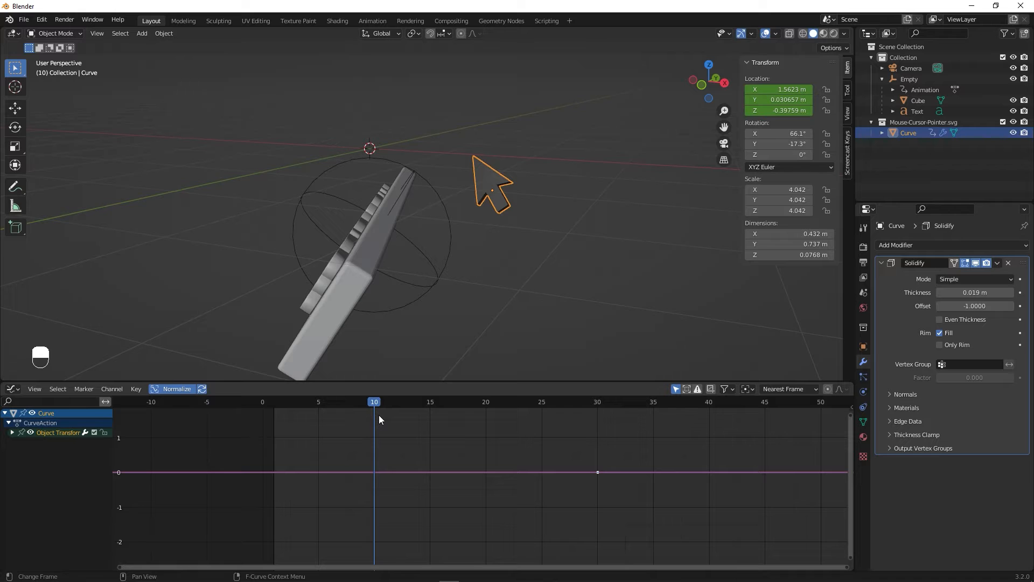
{"action": "scroll", "coordinate": [503, 282], "scroll_direction": "down", "scroll_amount": 5}
{"action": "middle_click_drag", "start_coordinate": [505, 282], "coordinate": [610, 236], "text": "alt"}
{"action": "scroll", "coordinate": [572, 225], "scroll_direction": "up", "scroll_amount": 1}
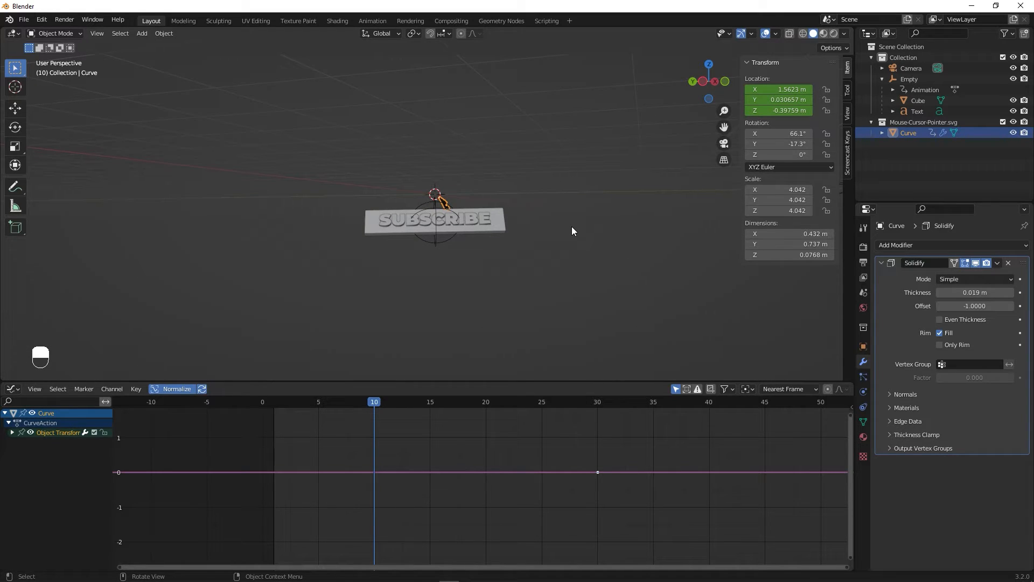
{"action": "key", "text": "g"}
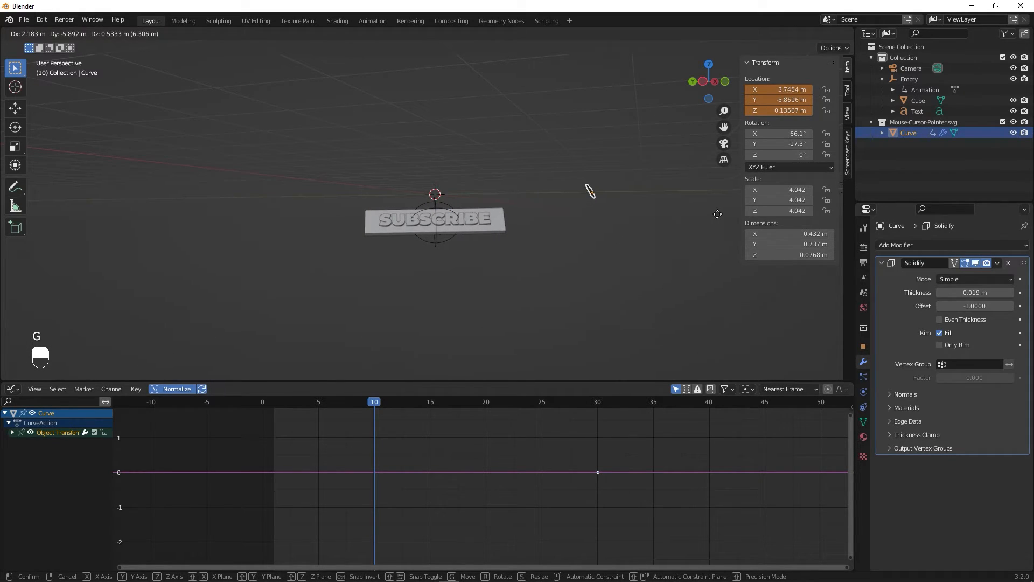
{"action": "left_click", "coordinate": [717, 214]}
{"action": "left_click_drag", "start_coordinate": [673, 254], "coordinate": [556, 278], "text": "alt"}
{"action": "key", "text": "KP_0"}
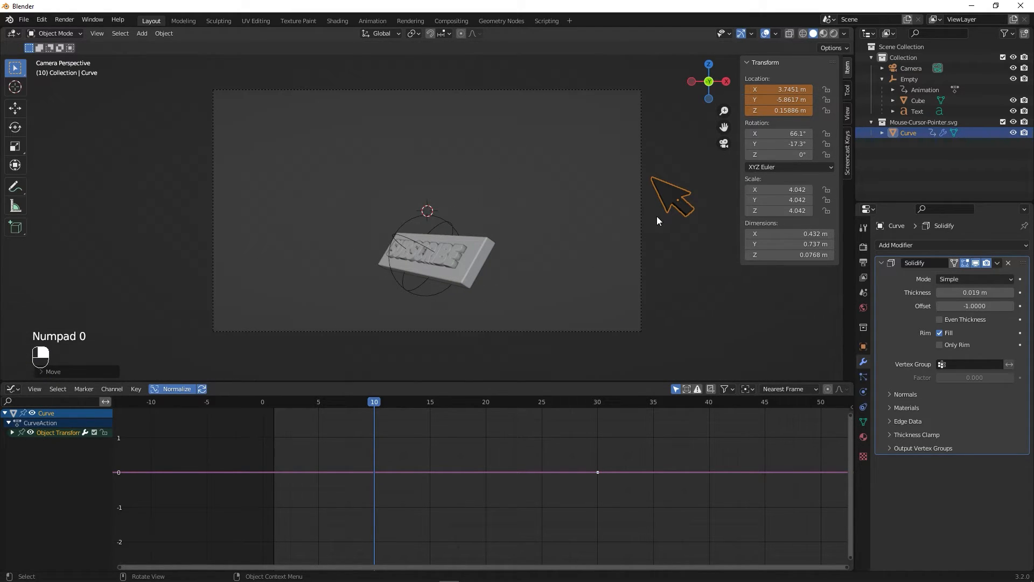
{"action": "left_click_drag", "start_coordinate": [781, 99], "coordinate": [750, 88]}
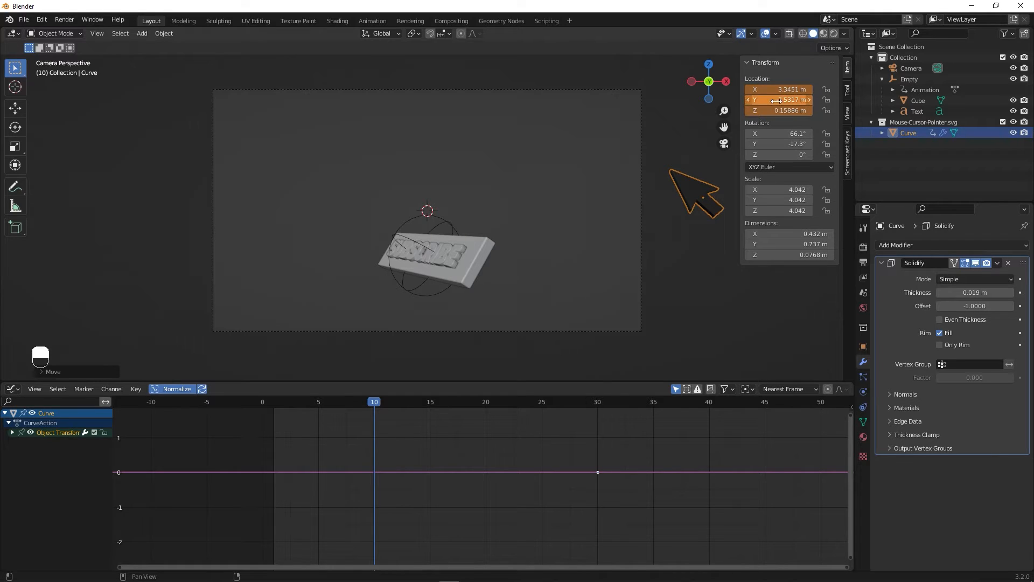
{"action": "key", "text": "i"}
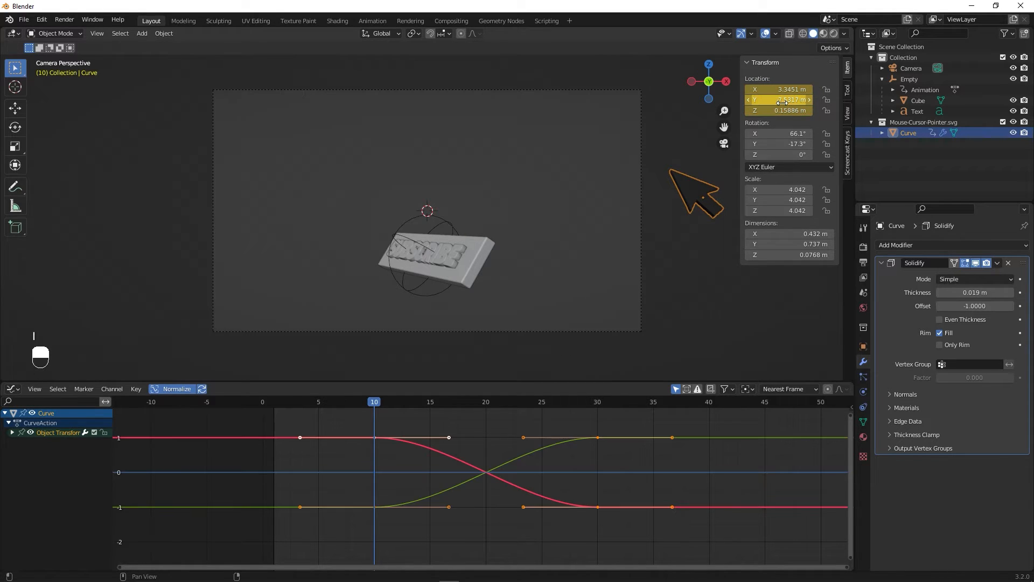
Preview the pointer's motion and scale the handles of its frame 30 location keyframes about 3.3 times along X.
{"action": "left_click_drag", "start_coordinate": [375, 408], "coordinate": [509, 434]}
{"action": "key", "text": "space"}
{"action": "key", "text": "space"}
{"action": "left_click_drag", "start_coordinate": [592, 426], "coordinate": [589, 437]}
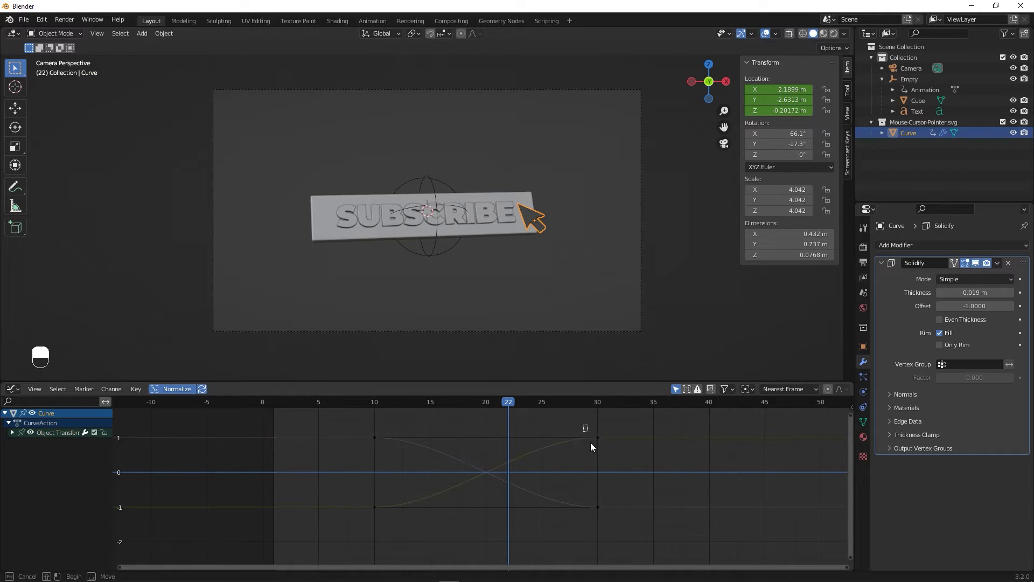
{"action": "left_click_drag", "start_coordinate": [610, 532], "coordinate": [609, 534]}
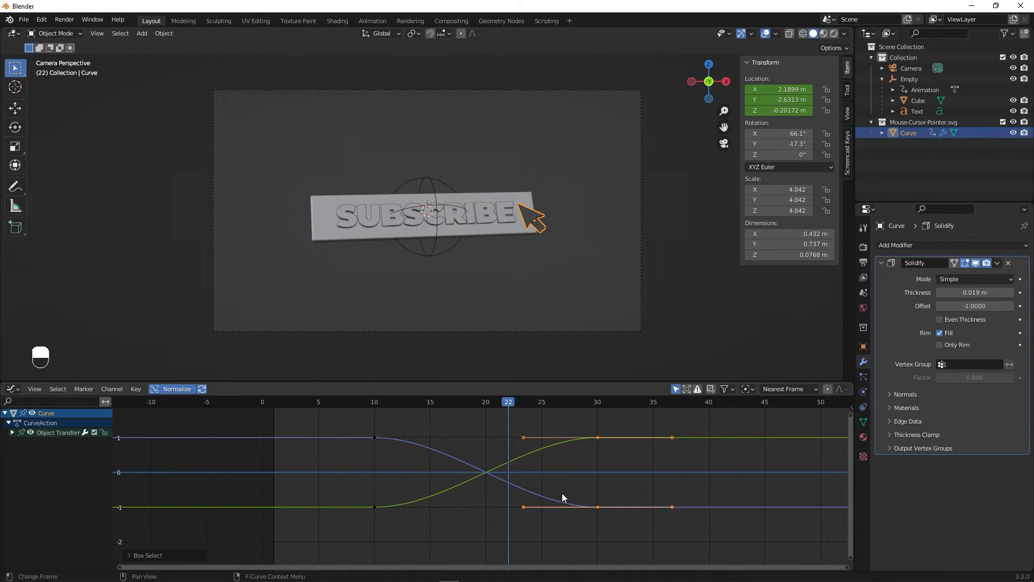
{"action": "key", "text": "s"}
{"action": "key", "text": "x"}
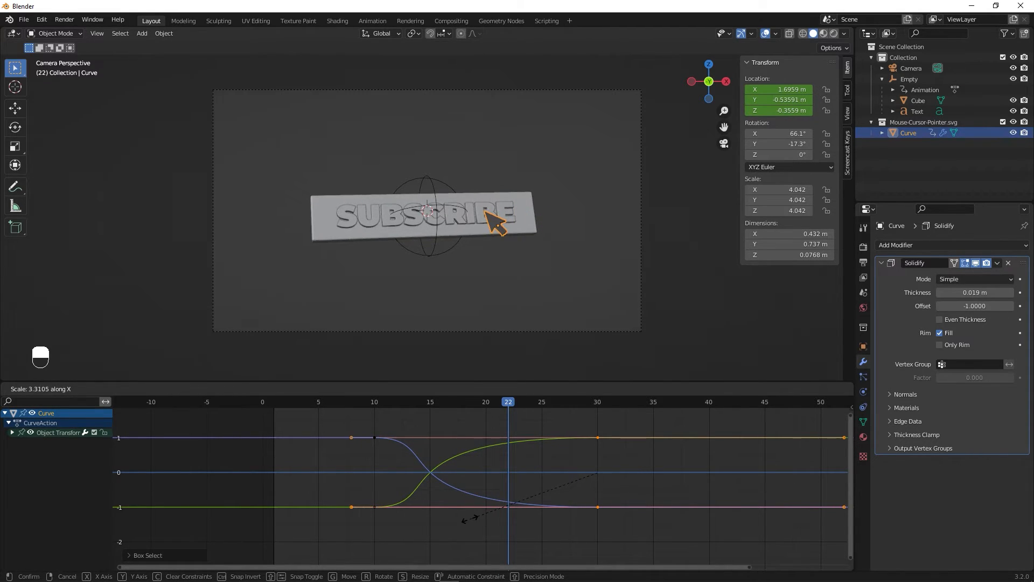
{"action": "left_click", "coordinate": [470, 519]}
Try scaling the handles of the pointer's frame 10 location keyframes to 0 along X.
{"action": "left_click_drag", "start_coordinate": [386, 421], "coordinate": [368, 523]}
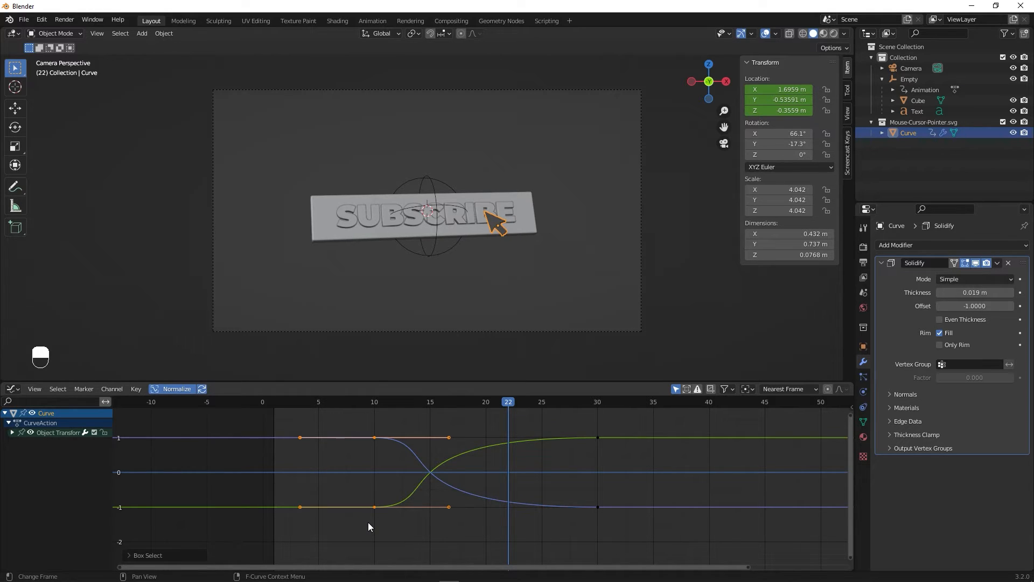
{"action": "key", "text": "s"}
{"action": "key", "text": "x"}
{"action": "key", "text": "0"}
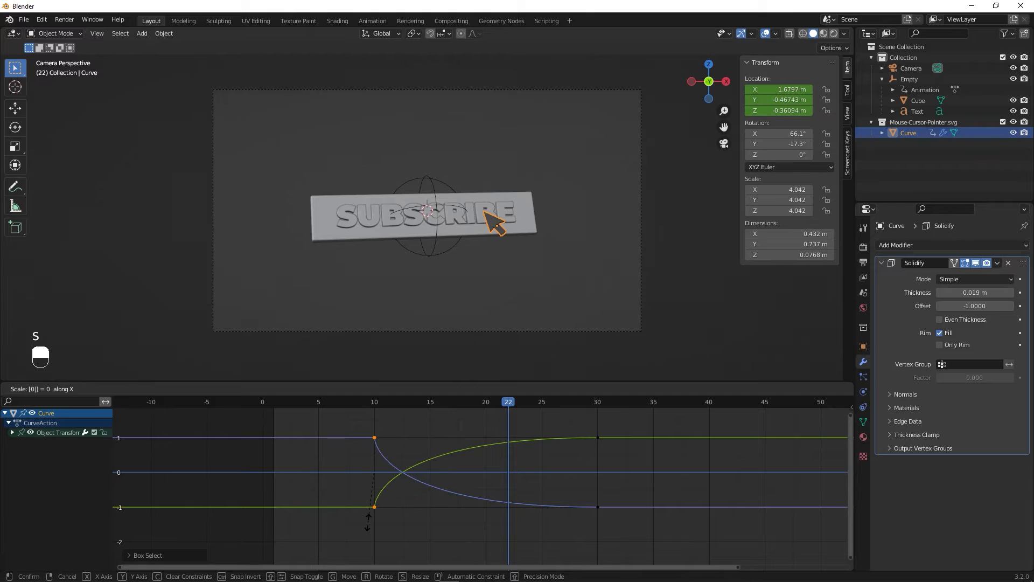
{"action": "key", "text": "Return"}
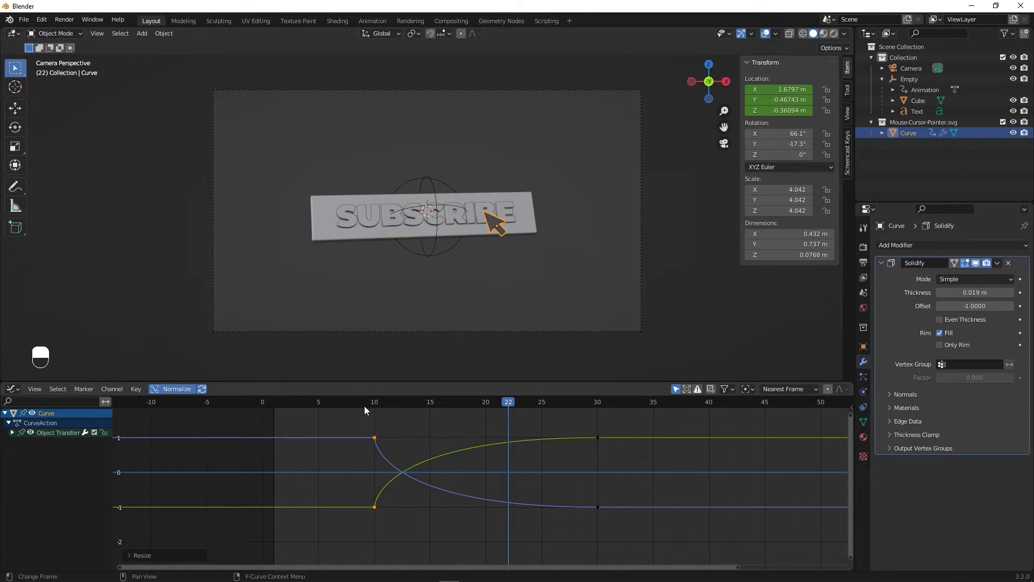
Play back the pointer animation and undo the scaling of the frame 10 handles.
{"action": "key", "text": "space"}
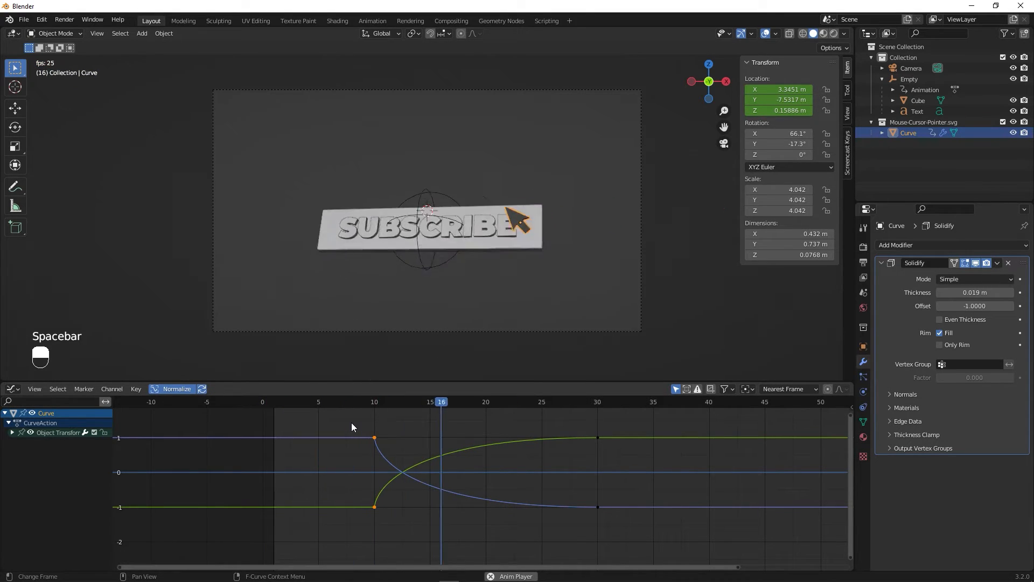
{"action": "key", "text": "space"}
{"action": "left_click_drag", "start_coordinate": [366, 403], "coordinate": [462, 422]}
{"action": "key", "text": "space"}
{"action": "key", "text": "space"}
{"action": "left_click", "coordinate": [376, 403]}
{"action": "key", "text": "ctrl+z"}
{"action": "key", "text": "ctrl+z"}
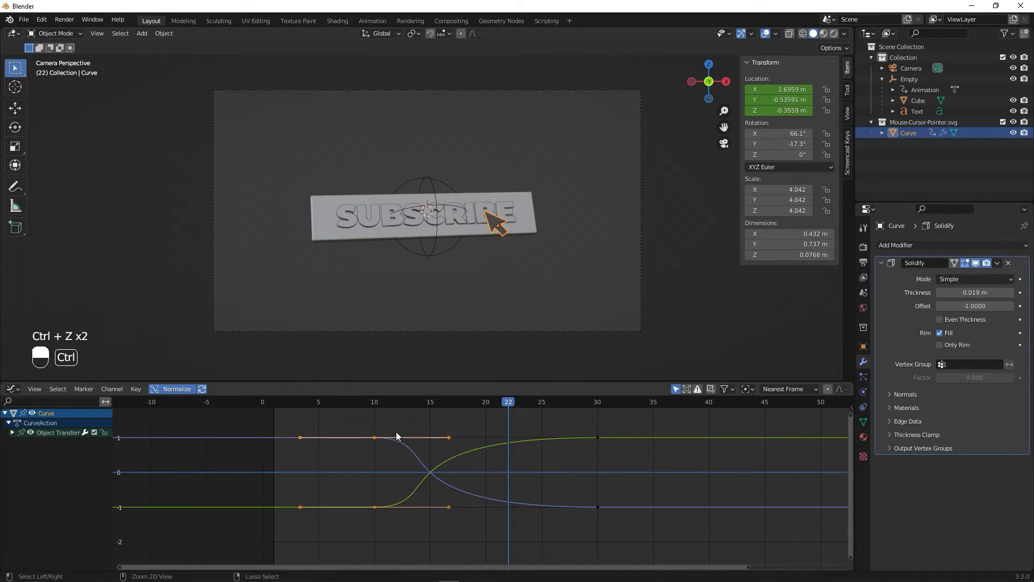
Scale the handles of the pointer's frame 10 location keyframes about 1.25 times along X and play back the result.
{"action": "left_click_drag", "start_coordinate": [377, 426], "coordinate": [345, 518]}
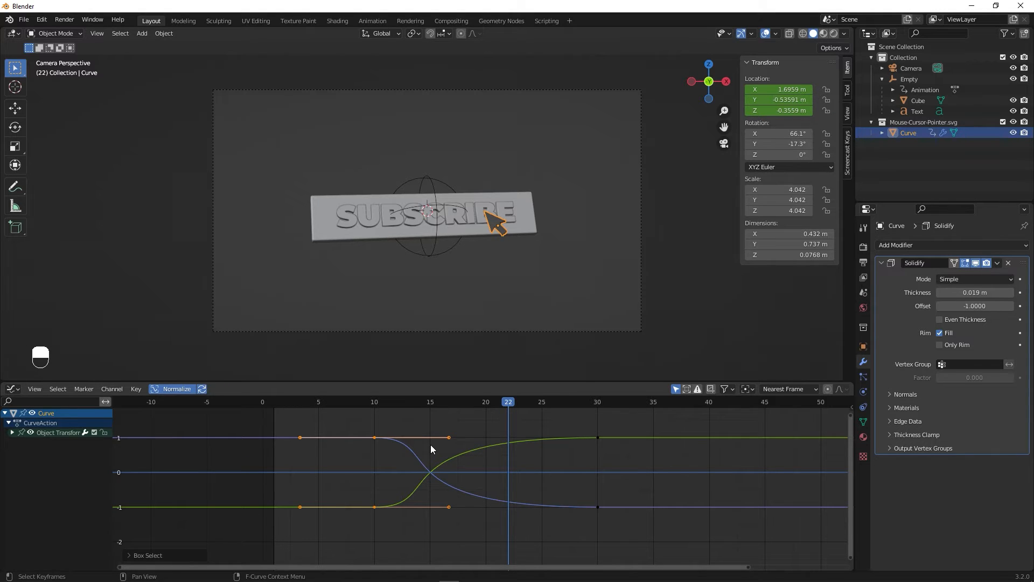
{"action": "key", "text": "s"}
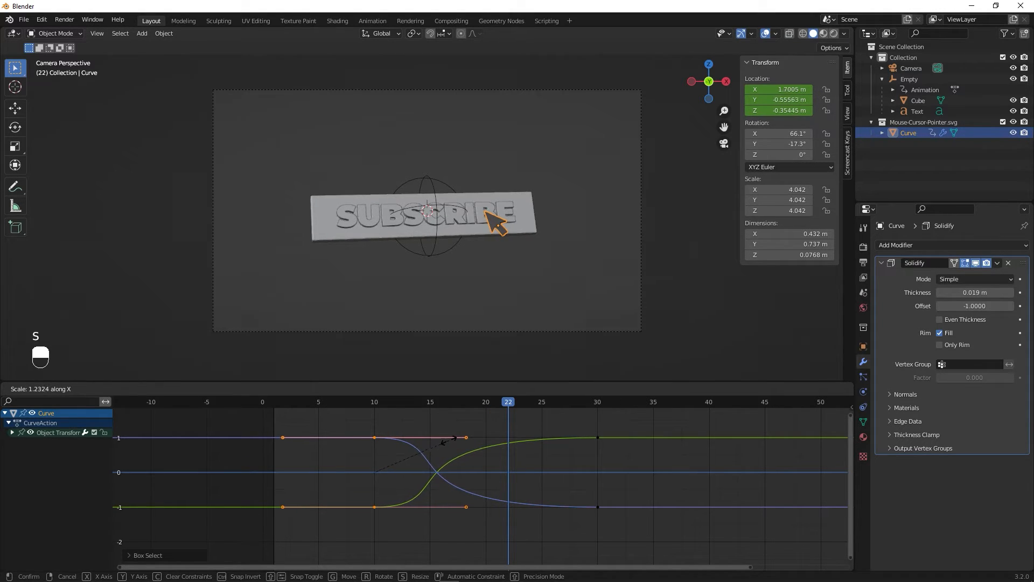
{"action": "left_click", "coordinate": [445, 440]}
{"action": "left_click", "coordinate": [279, 405]}
{"action": "key", "text": "space"}
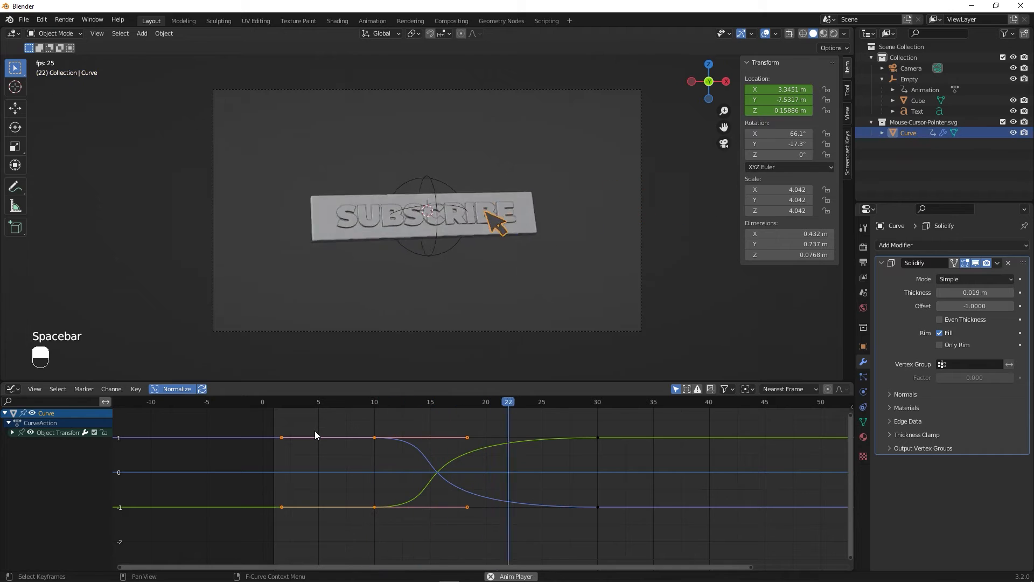
{"action": "key", "text": "space"}
Inspect the pointer's resting pose from the side at frame 30, and keyframe the same location at frame 40.
{"action": "left_click_drag", "start_coordinate": [293, 405], "coordinate": [602, 413]}
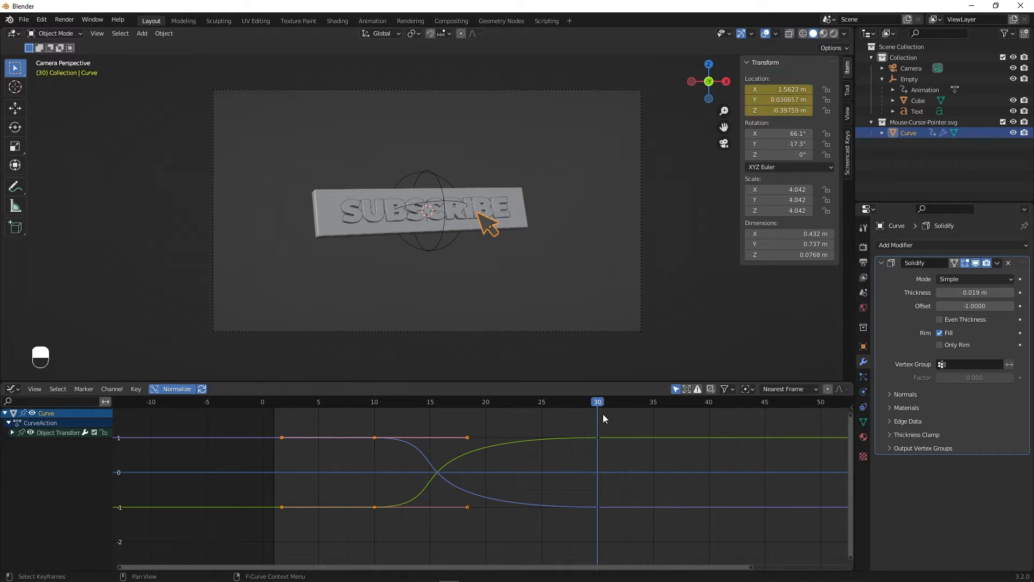
{"action": "left_click", "coordinate": [537, 296]}
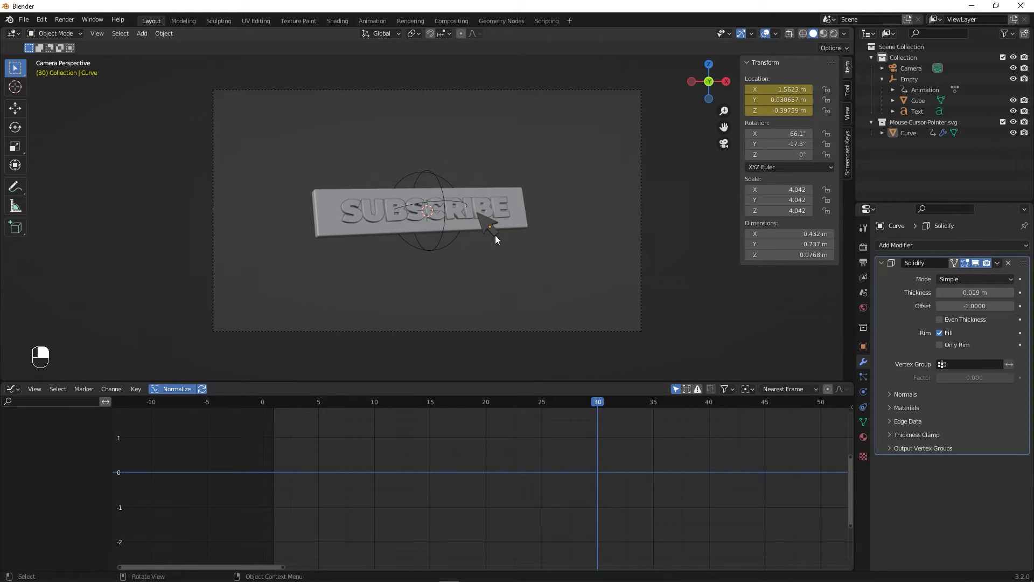
{"action": "left_click_drag", "start_coordinate": [496, 234], "coordinate": [305, 228], "text": "alt"}
{"action": "scroll", "coordinate": [305, 229], "scroll_direction": "up", "scroll_amount": 3}
{"action": "left_click", "coordinate": [241, 249]}
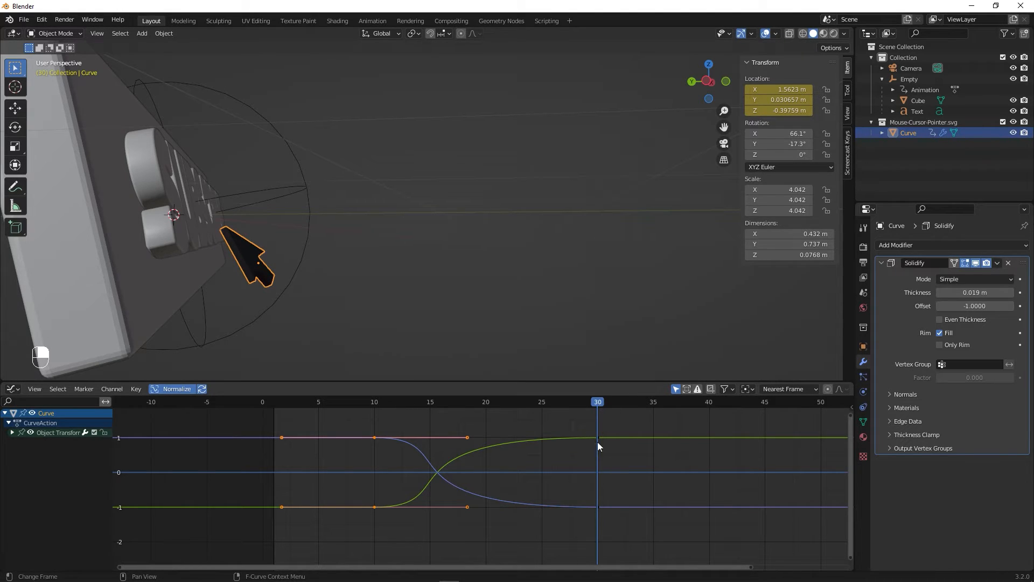
{"action": "left_click_drag", "start_coordinate": [597, 403], "coordinate": [651, 405]}
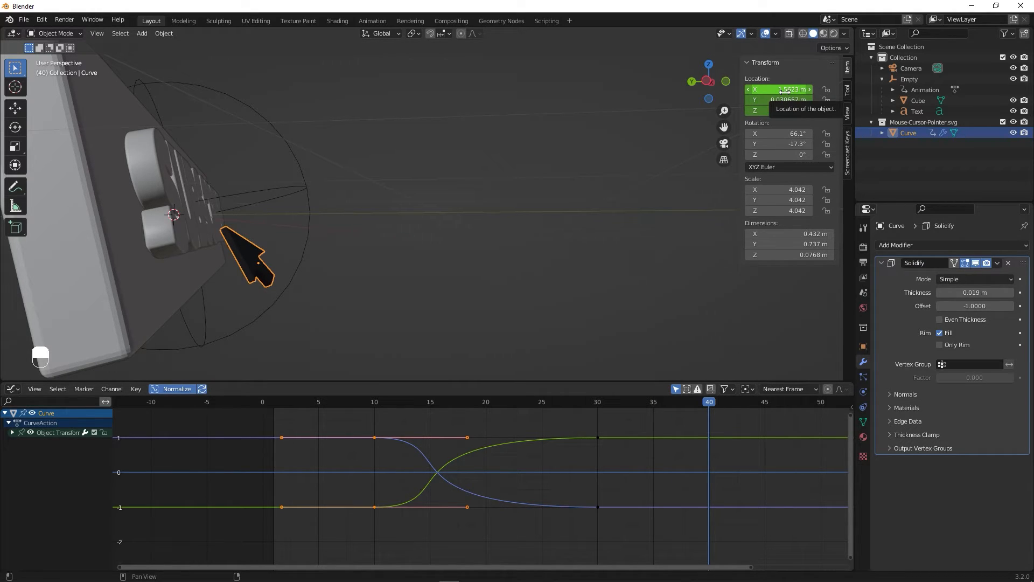
{"action": "key", "text": "i"}
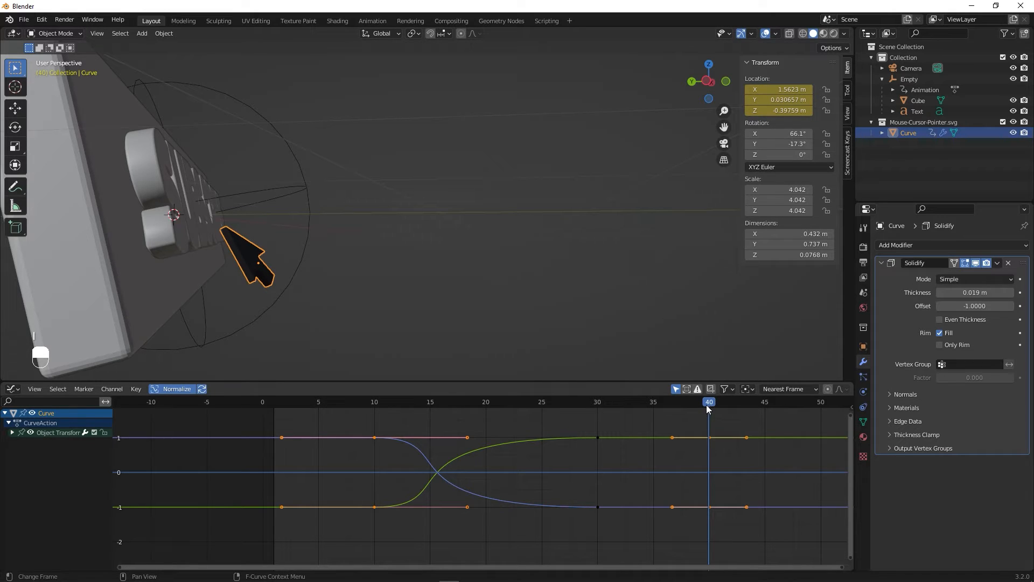
At frame 35, push the pointer towards the button by setting Y location to about 0.24 m, and keyframe its location.
{"action": "left_click_drag", "start_coordinate": [706, 408], "coordinate": [666, 415]}
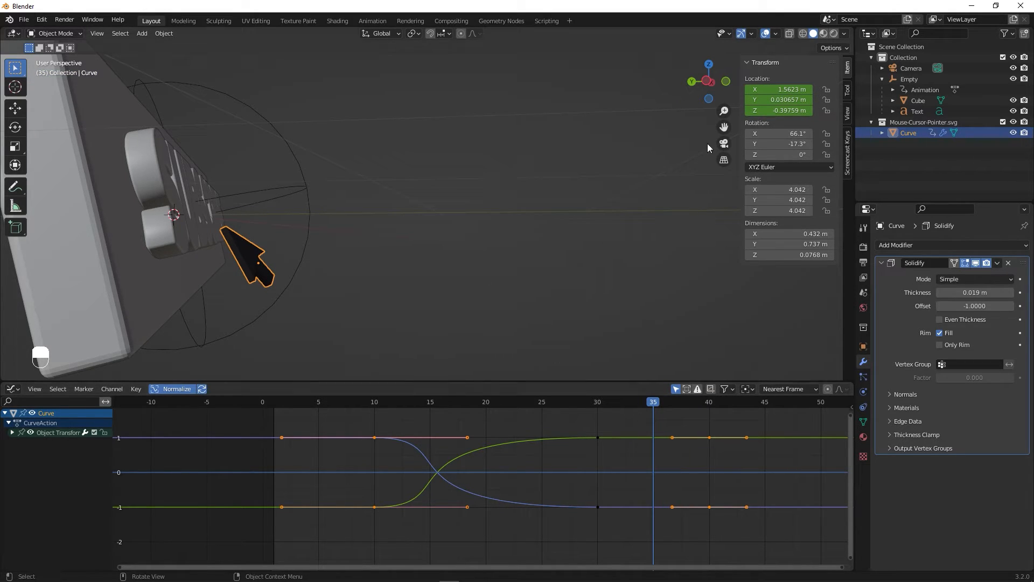
{"action": "left_click_drag", "start_coordinate": [781, 99], "coordinate": [819, 99]}
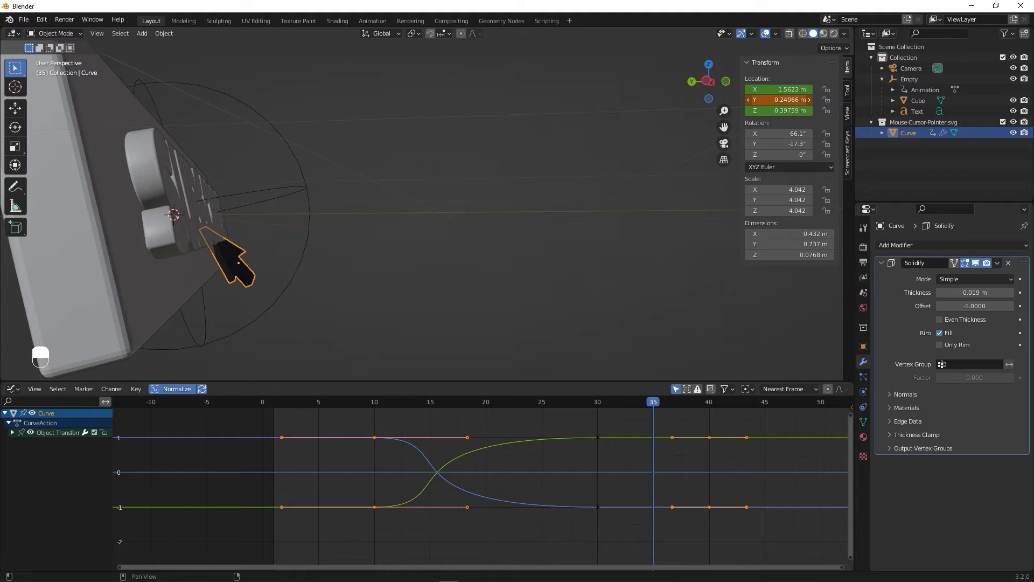
{"action": "mouse_move", "coordinate": [300, 262]}
{"action": "left_mouse_down", "text": "alt"}
{"action": "mouse_move", "coordinate": [261, 262]}
{"action": "mouse_move", "coordinate": [299, 261]}
{"action": "mouse_move", "coordinate": [309, 249]}
{"action": "left_mouse_up", "text": "alt"}
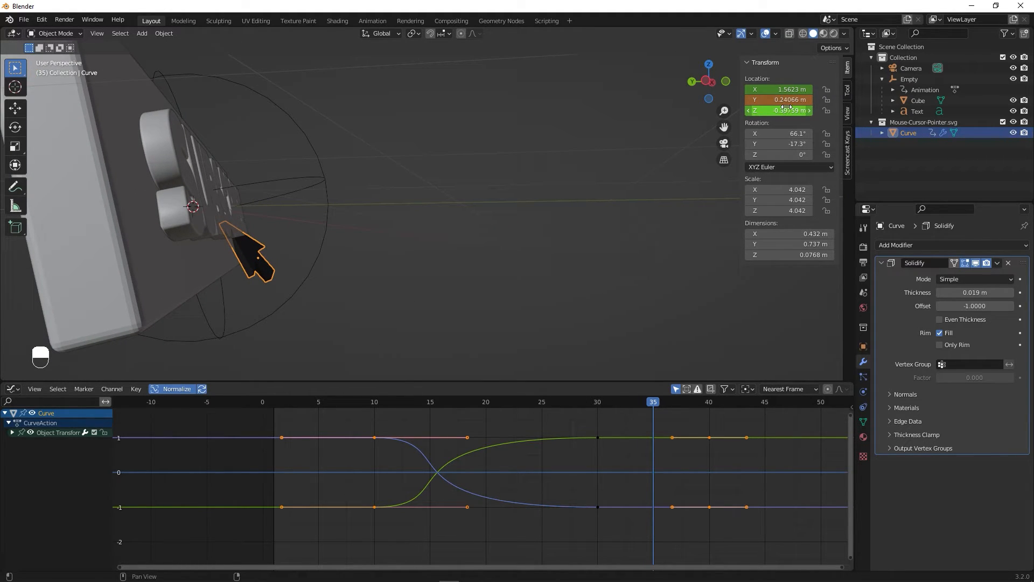
{"action": "mouse_move", "coordinate": [517, 161]}
{"action": "left_mouse_down", "text": "alt"}
{"action": "mouse_move", "coordinate": [452, 184]}
{"action": "mouse_move", "coordinate": [512, 168]}
{"action": "left_mouse_up", "text": "alt"}
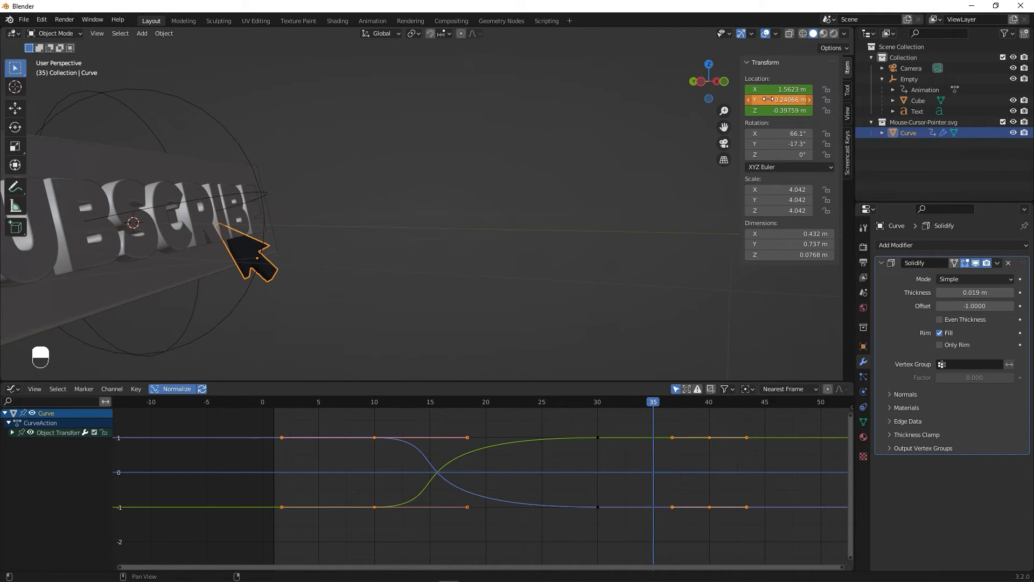
{"action": "right_click", "coordinate": [768, 99]}
{"action": "left_click", "coordinate": [728, 99]}
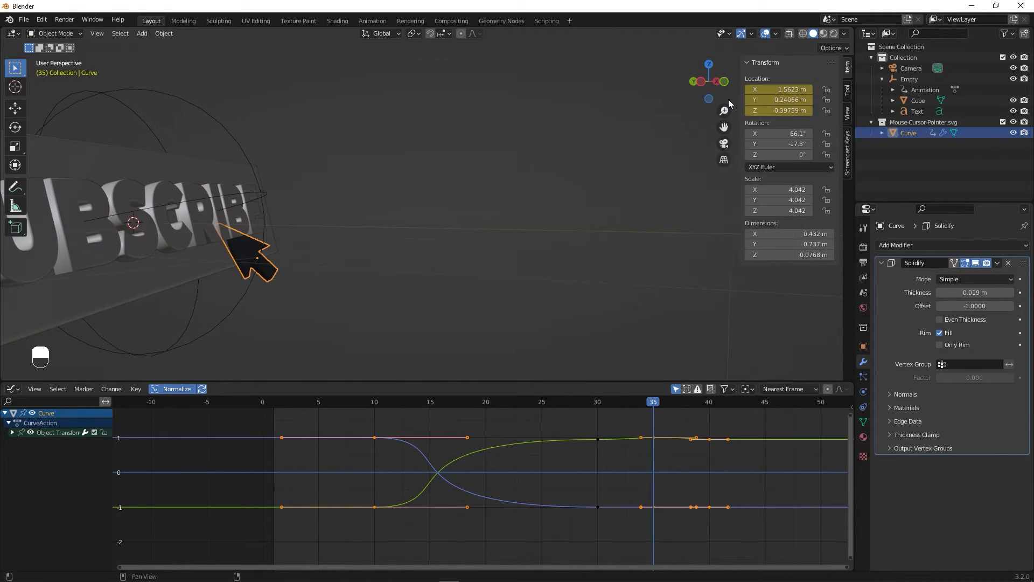
Return to frame 30 and play back the pointer's click movement.
{"action": "left_click_drag", "start_coordinate": [644, 405], "coordinate": [595, 431]}
{"action": "key", "text": "space"}
{"action": "key", "text": "space"}
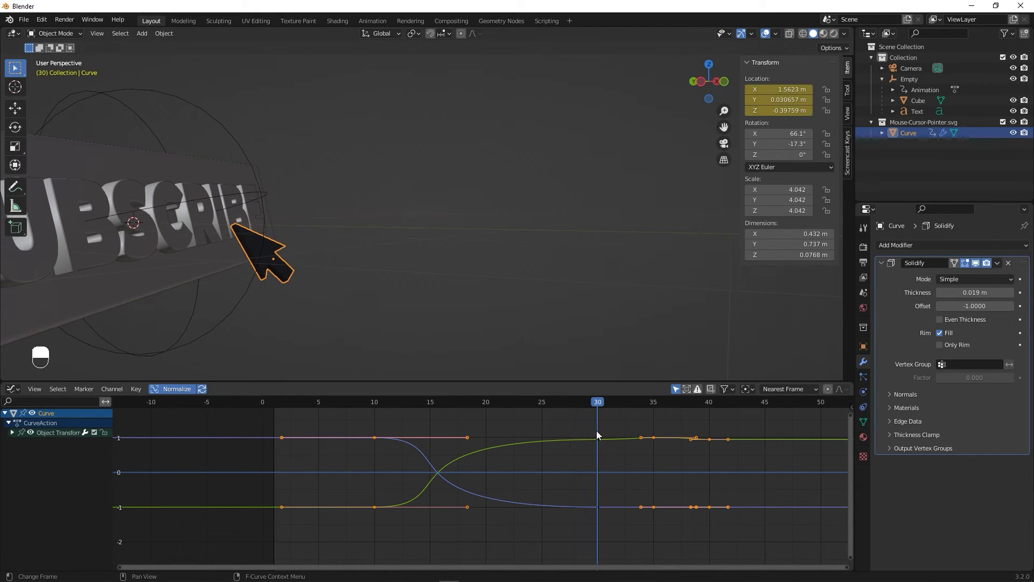
Select the Empty that holds the button and keyframe only its Z scale of 1 at frame 30.
{"action": "middle_click_drag", "start_coordinate": [523, 327], "coordinate": [511, 258]}
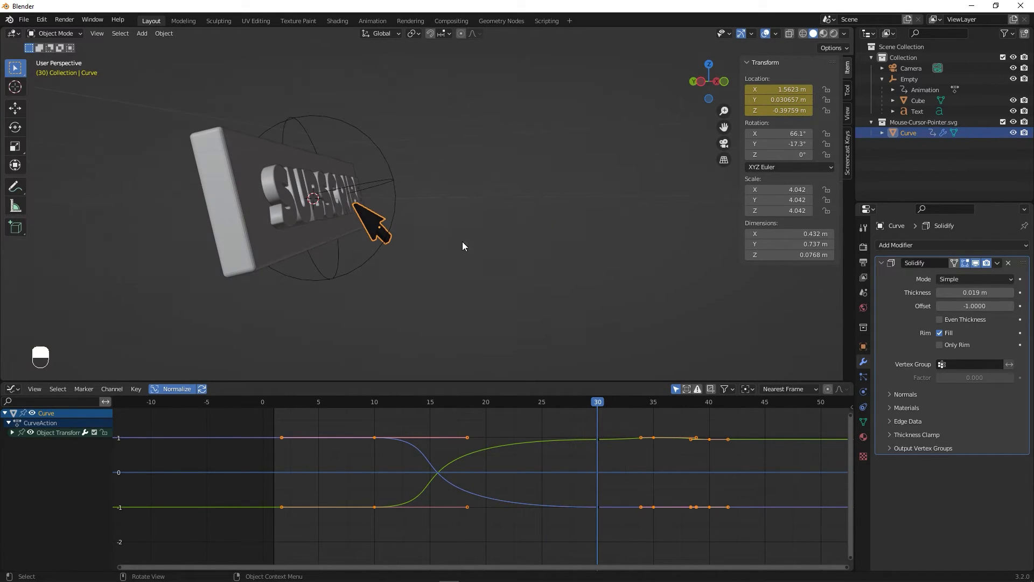
{"action": "left_click", "coordinate": [378, 185]}
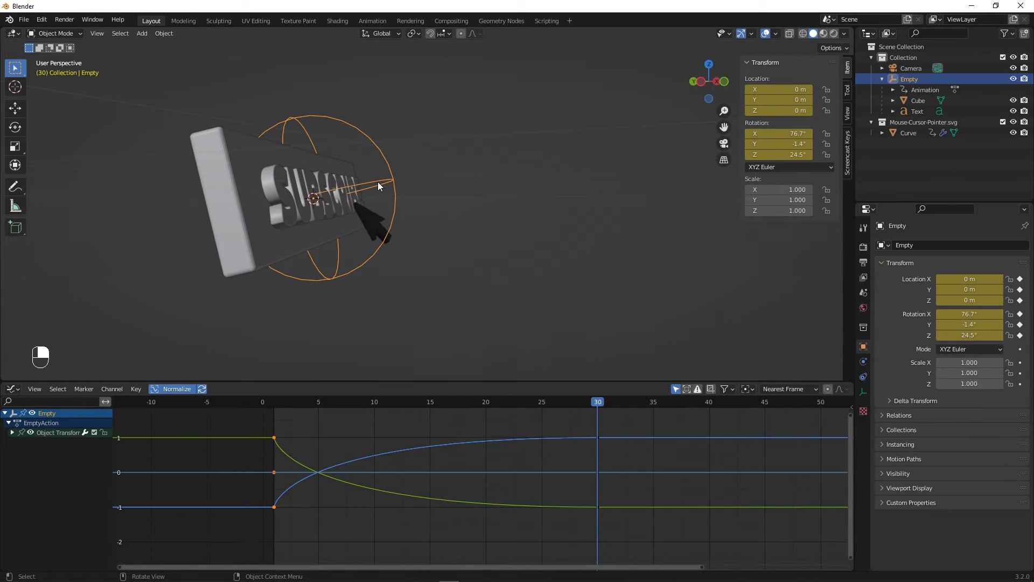
{"action": "mouse_move", "coordinate": [779, 210]}
{"action": "left_mouse_down"}
{"action": "mouse_move", "coordinate": [743, 211]}
{"action": "mouse_move", "coordinate": [773, 211]}
{"action": "left_mouse_up"}
{"action": "key", "text": "ctrl+z"}
{"action": "right_click", "coordinate": [795, 213]}
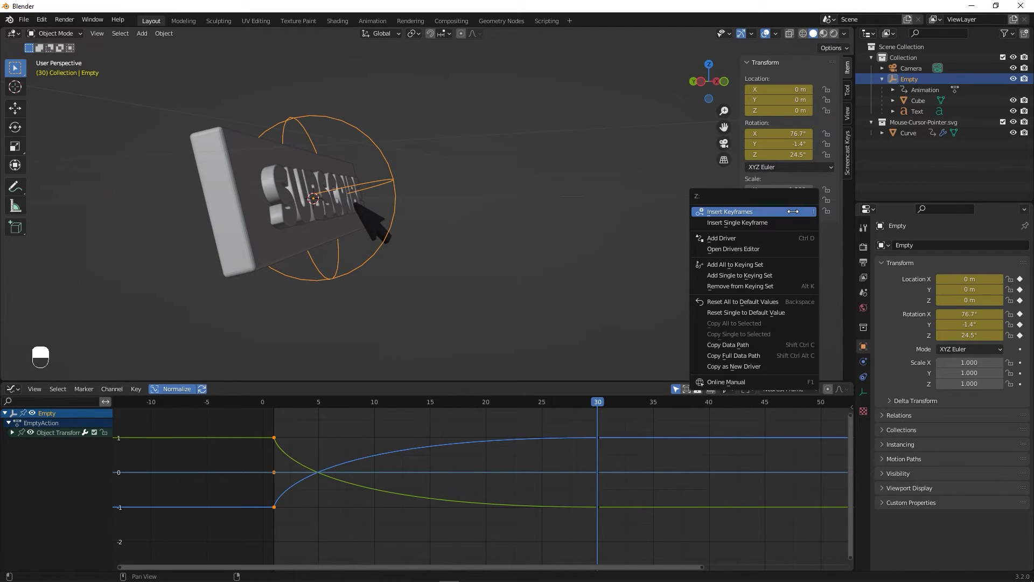
{"action": "left_click", "coordinate": [725, 221]}
At frame 35, set the Empty's Z scale to about 0.398 and insert a single keyframe for it.
{"action": "left_click_drag", "start_coordinate": [601, 407], "coordinate": [656, 411]}
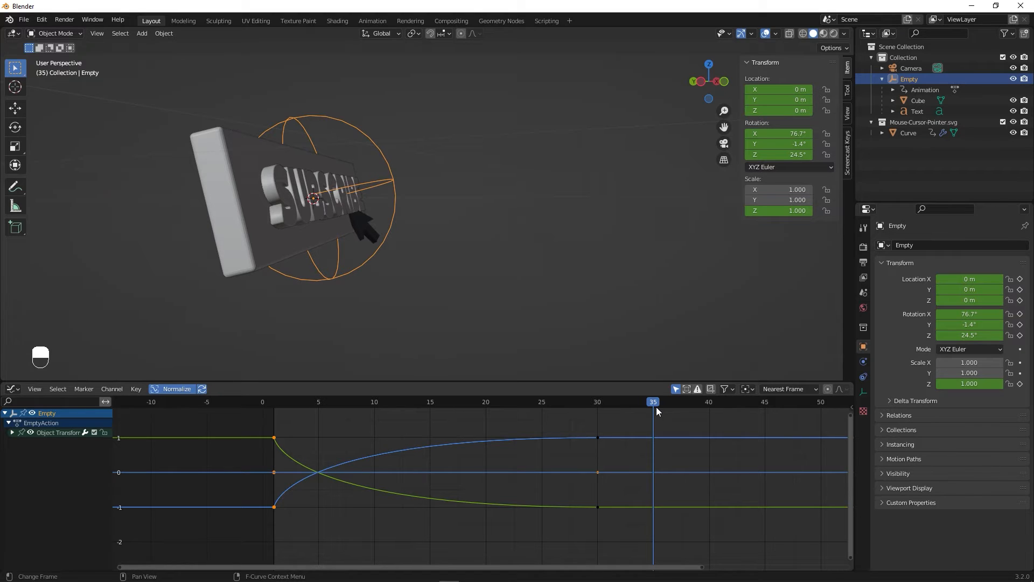
{"action": "left_click_drag", "start_coordinate": [794, 211], "coordinate": [725, 210], "text": "shift"}
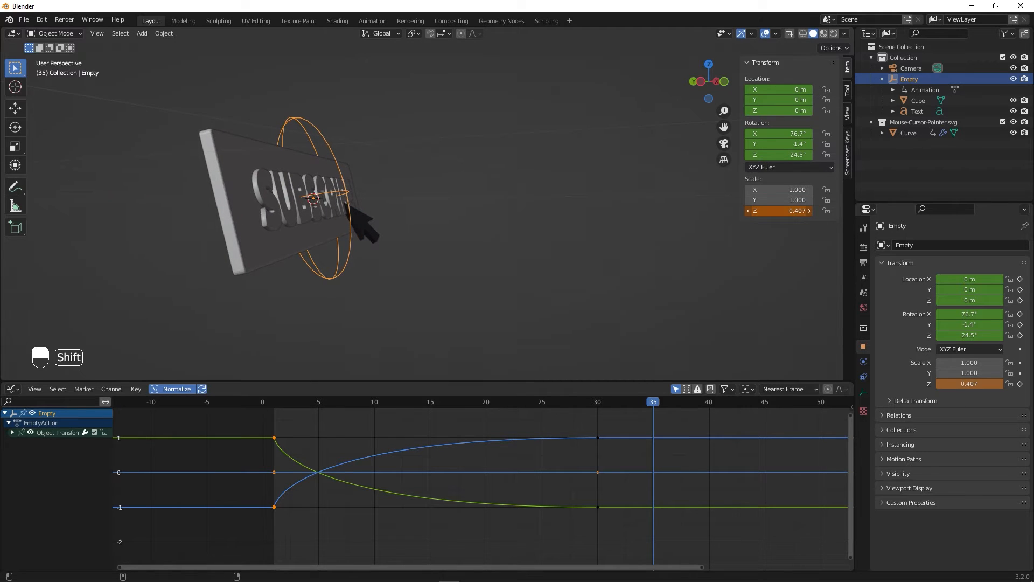
{"action": "middle_click_drag", "start_coordinate": [700, 248], "coordinate": [754, 219], "text": "alt"}
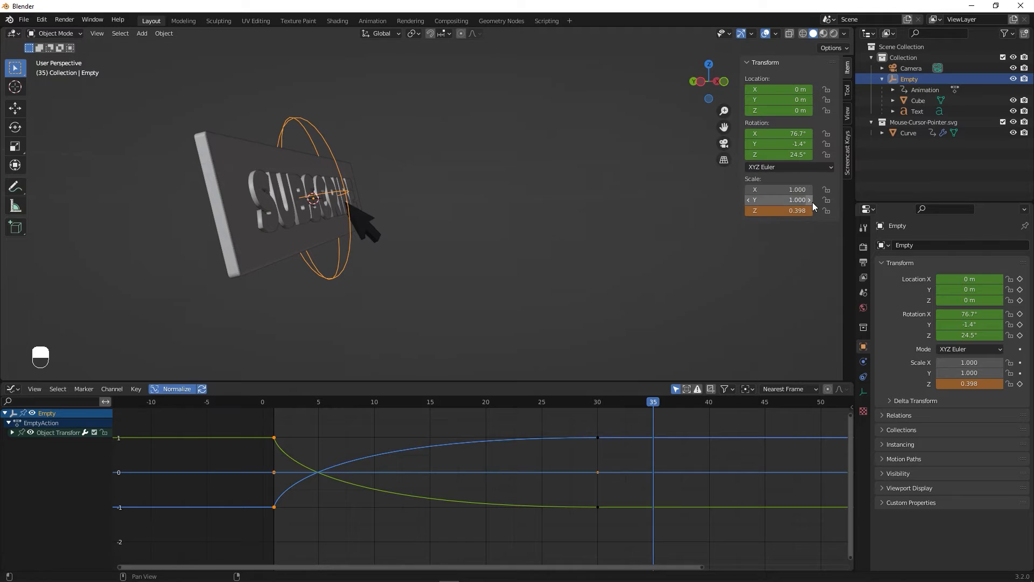
{"action": "right_click", "coordinate": [784, 213]}
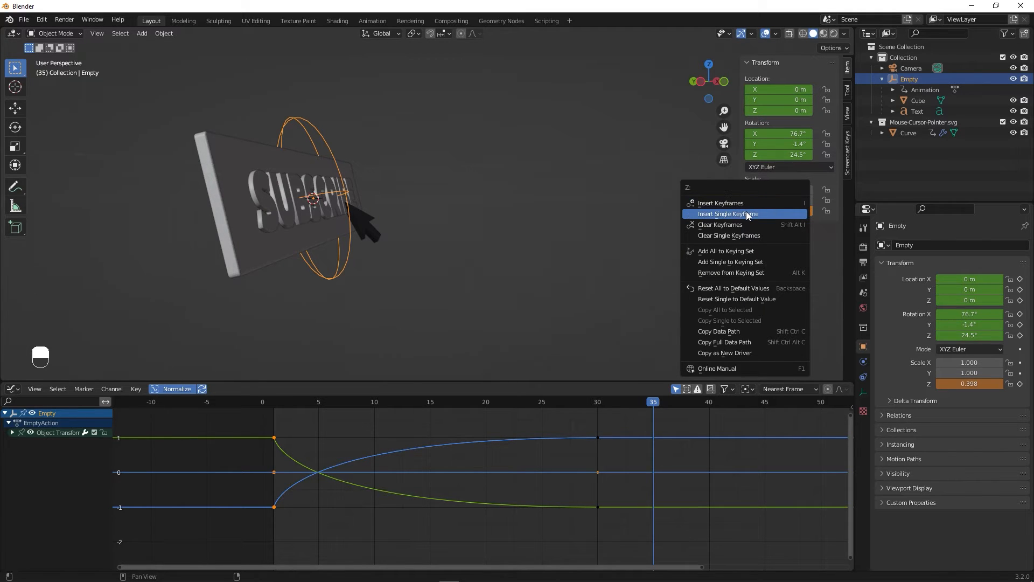
{"action": "left_click", "coordinate": [745, 211]}
At frame 40, set the Empty's Z scale back to 1 and insert a single keyframe for it.
{"action": "left_click_drag", "start_coordinate": [651, 404], "coordinate": [705, 407]}
{"action": "left_click", "coordinate": [796, 210]}
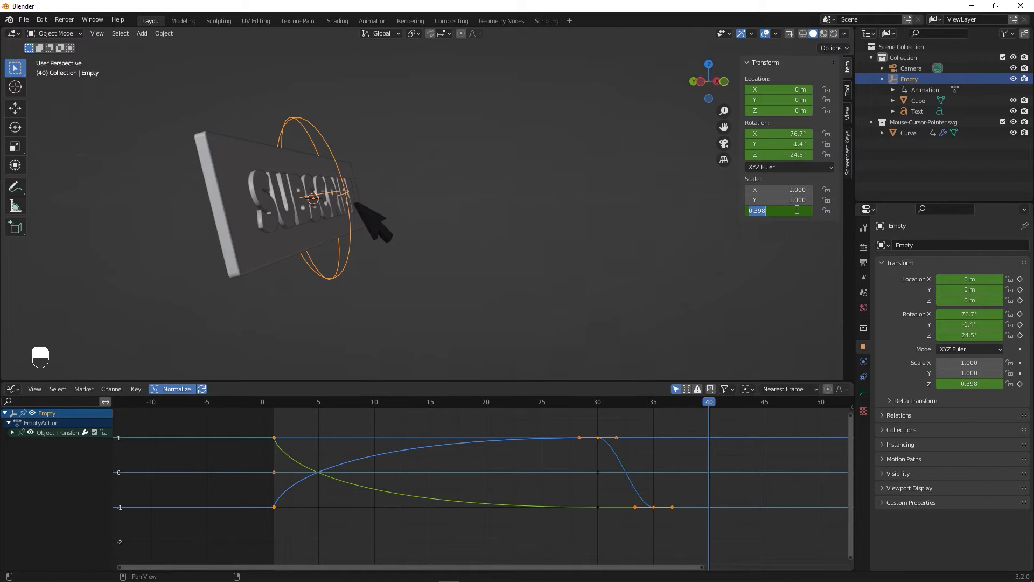
{"action": "type", "text": "1"}
{"action": "key", "text": "Return"}
{"action": "right_click", "coordinate": [795, 209]}
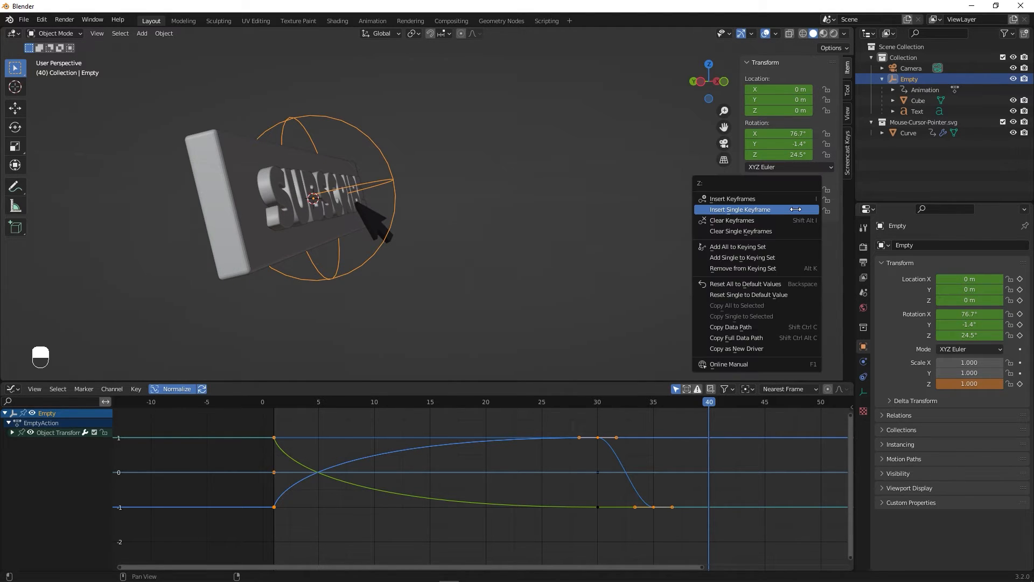
{"action": "left_click", "coordinate": [783, 209]}
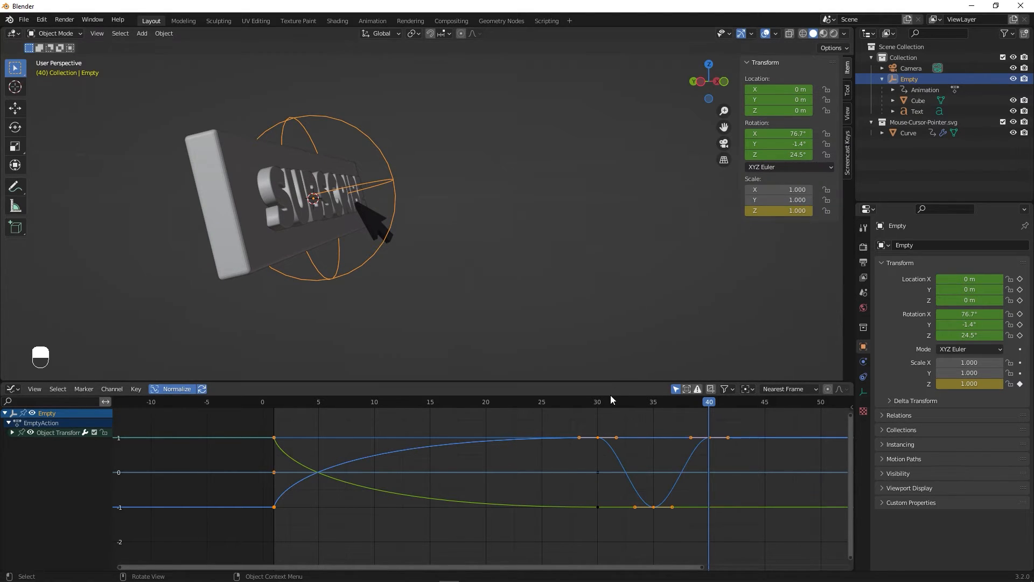
Play back the button press, inspect it from the front at frame 35, and enlarge the 3D viewport slightly.
{"action": "key", "text": "space"}
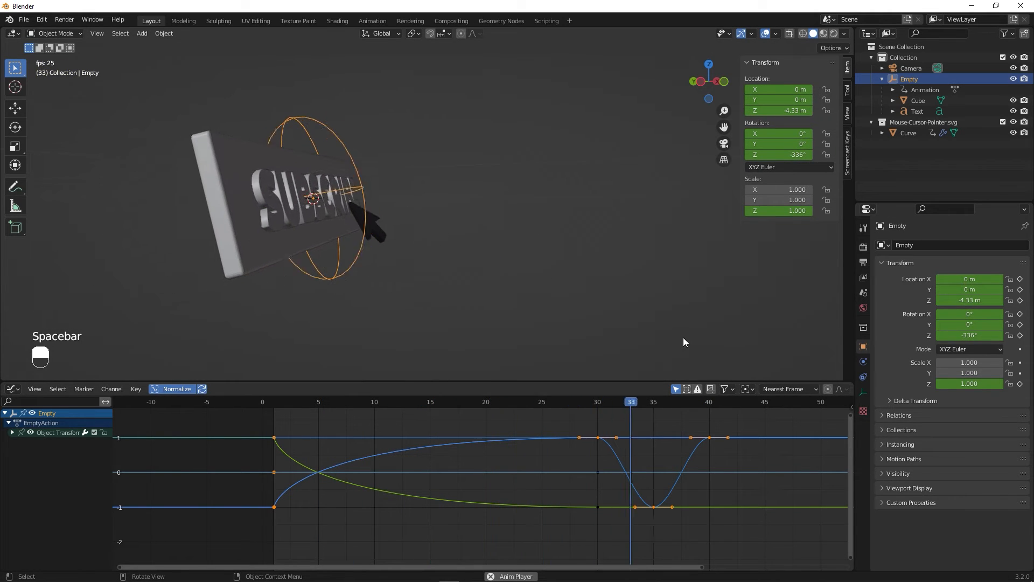
{"action": "key", "text": "space"}
{"action": "left_click_drag", "start_coordinate": [462, 405], "coordinate": [654, 433]}
{"action": "middle_click_drag", "start_coordinate": [601, 225], "coordinate": [529, 242], "text": "alt"}
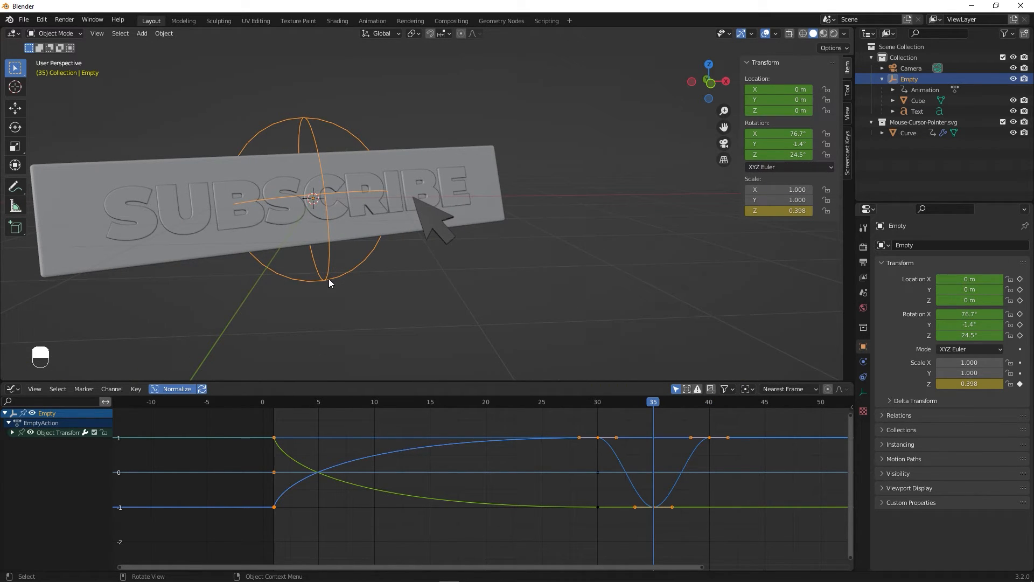
{"action": "middle_click_drag", "start_coordinate": [329, 279], "coordinate": [433, 277], "text": "alt+shift"}
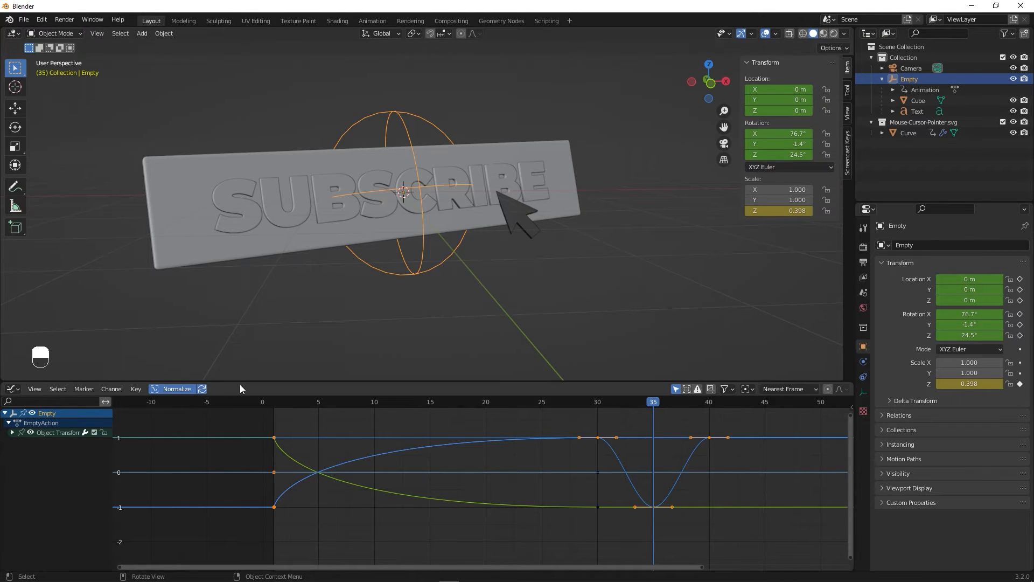
{"action": "left_click_drag", "start_coordinate": [240, 381], "coordinate": [241, 403]}
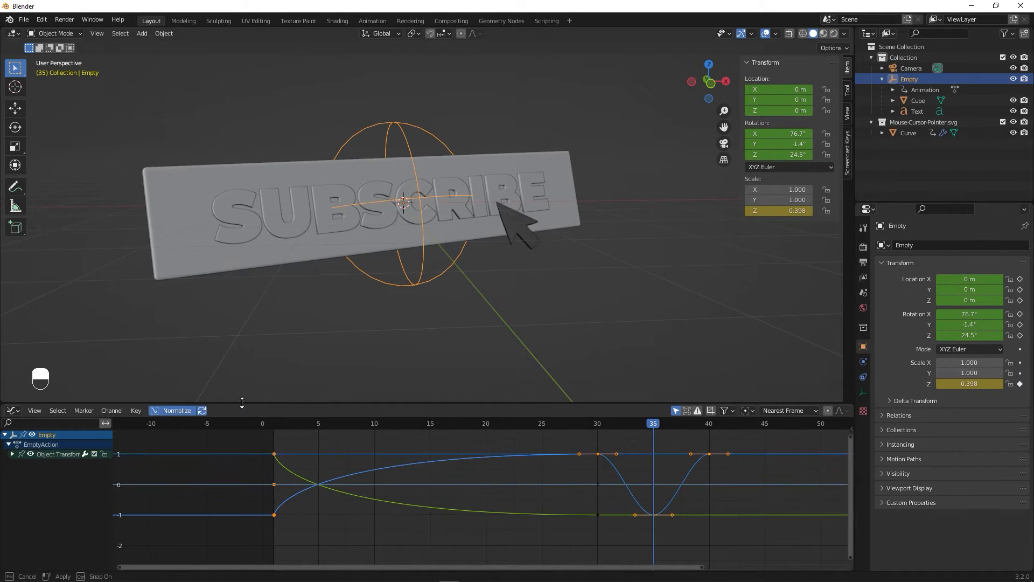
Duplicate the SUBSCRIBE text object in place and select the duplicate.
{"action": "left_click", "coordinate": [245, 219]}
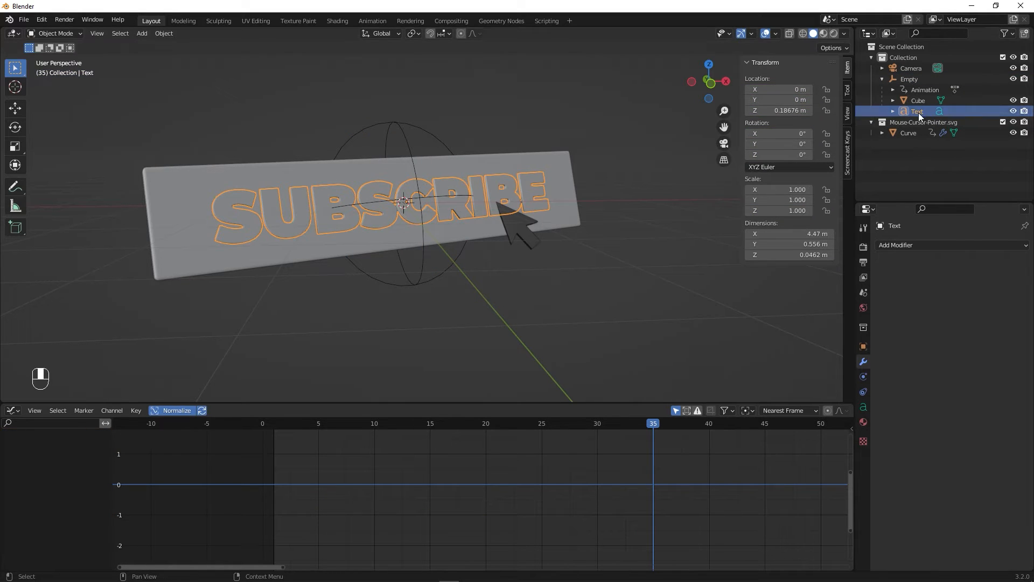
{"action": "key", "text": "shift+d"}
{"action": "left_click", "coordinate": [356, 185]}
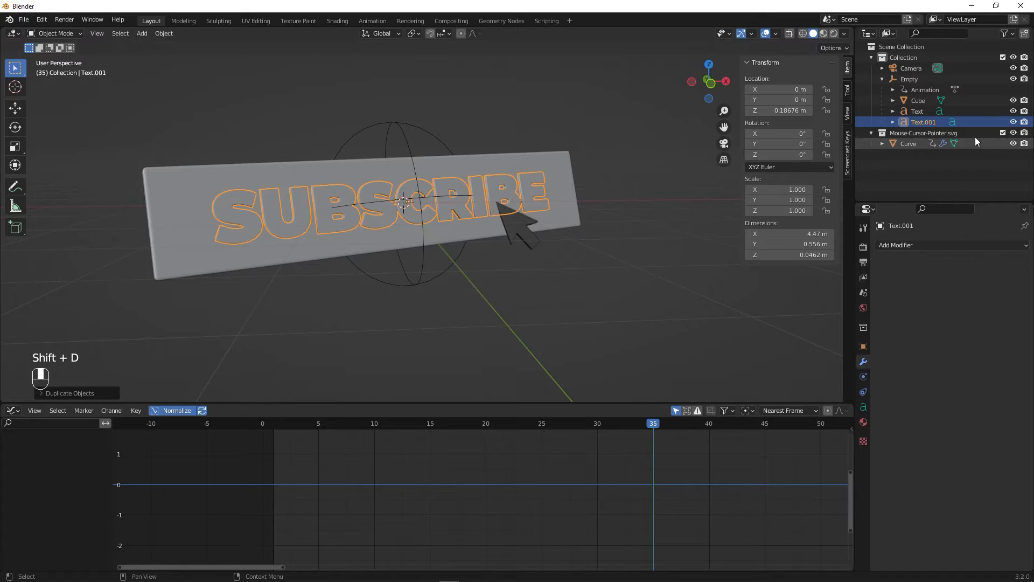
{"action": "left_click", "coordinate": [919, 122]}
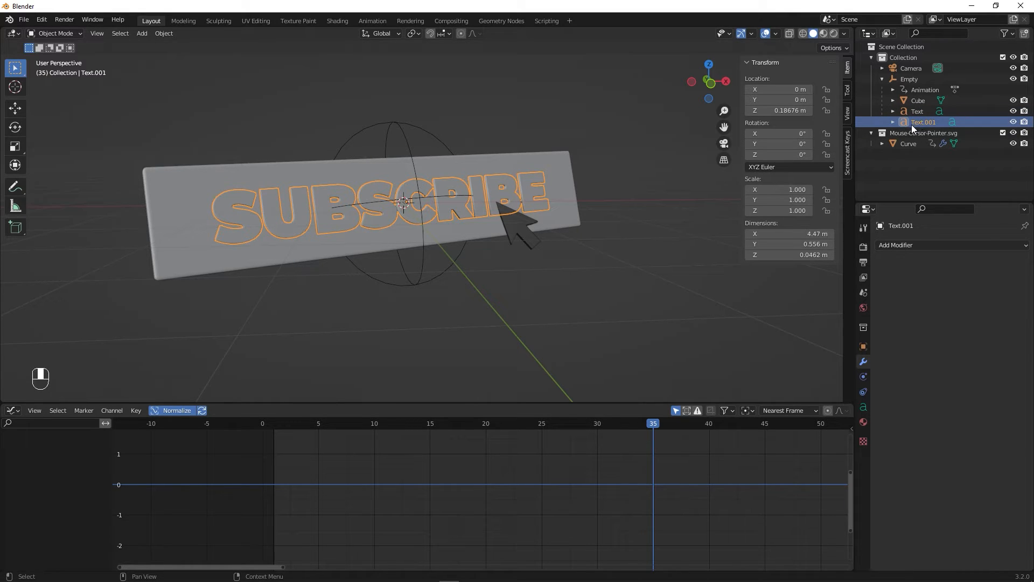
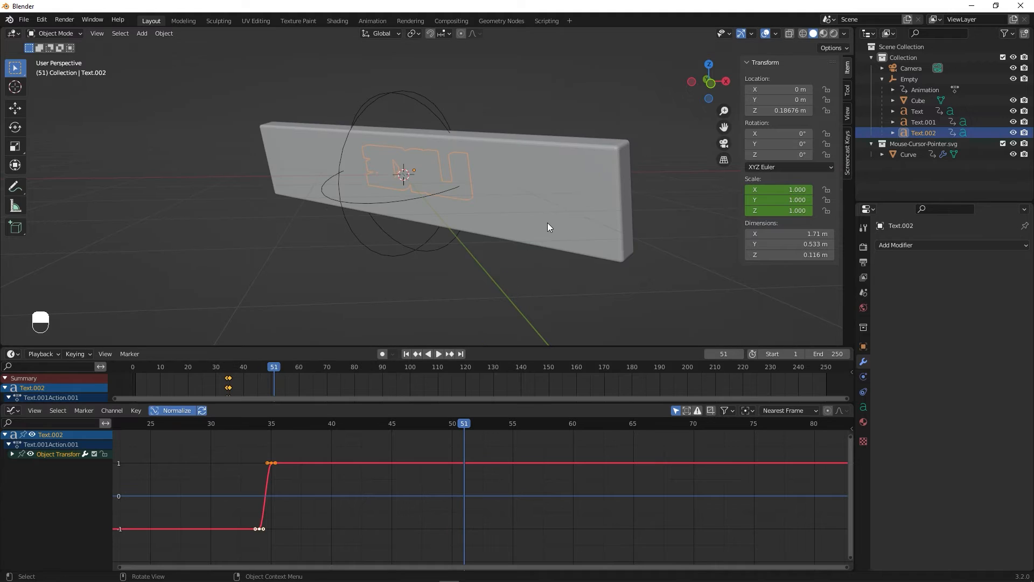
In camera view, clear the existing scale keyframes of Text.002 and keyframe its scale of 1 at frame 50.
{"action": "key", "text": "KP_0"}
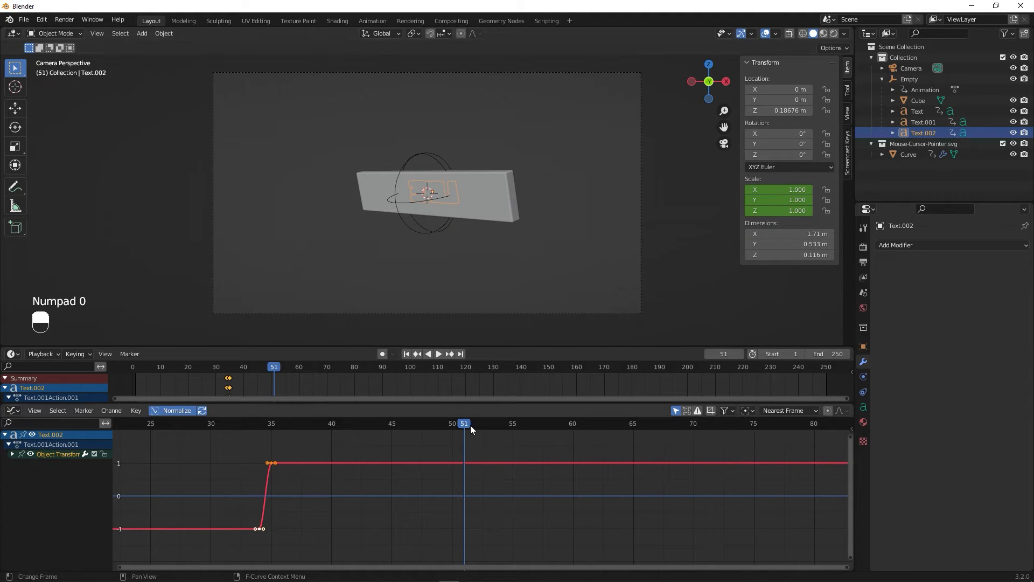
{"action": "mouse_move", "coordinate": [471, 425]}
{"action": "left_mouse_down"}
{"action": "mouse_move", "coordinate": [444, 424]}
{"action": "mouse_move", "coordinate": [454, 424]}
{"action": "left_mouse_up"}
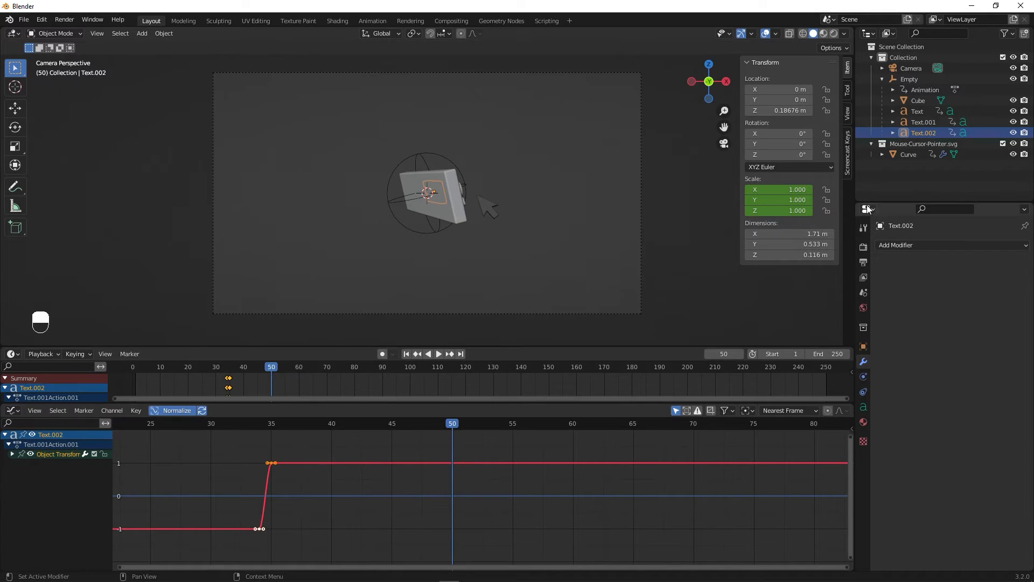
{"action": "right_click", "coordinate": [789, 188]}
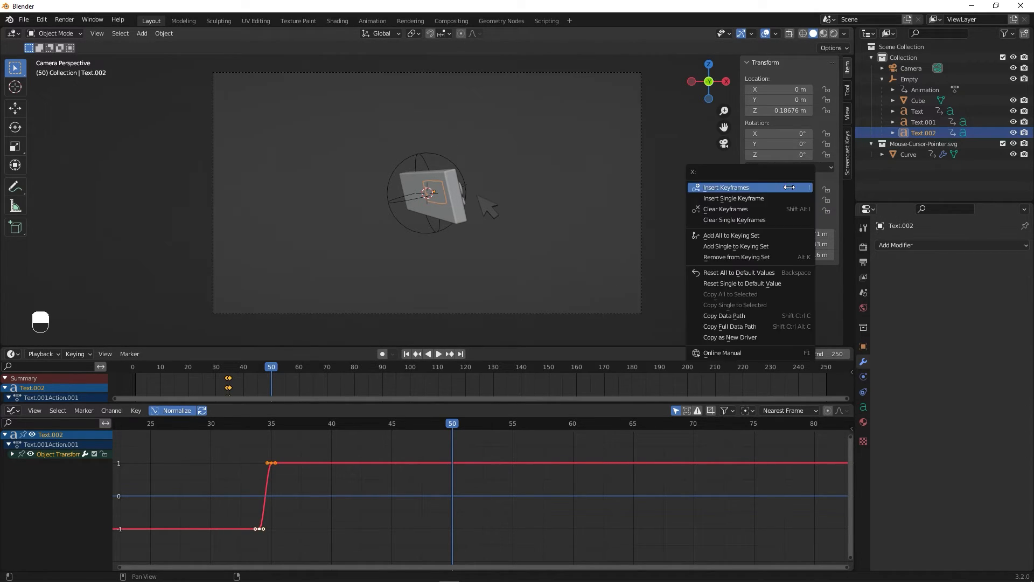
{"action": "left_click", "coordinate": [749, 213]}
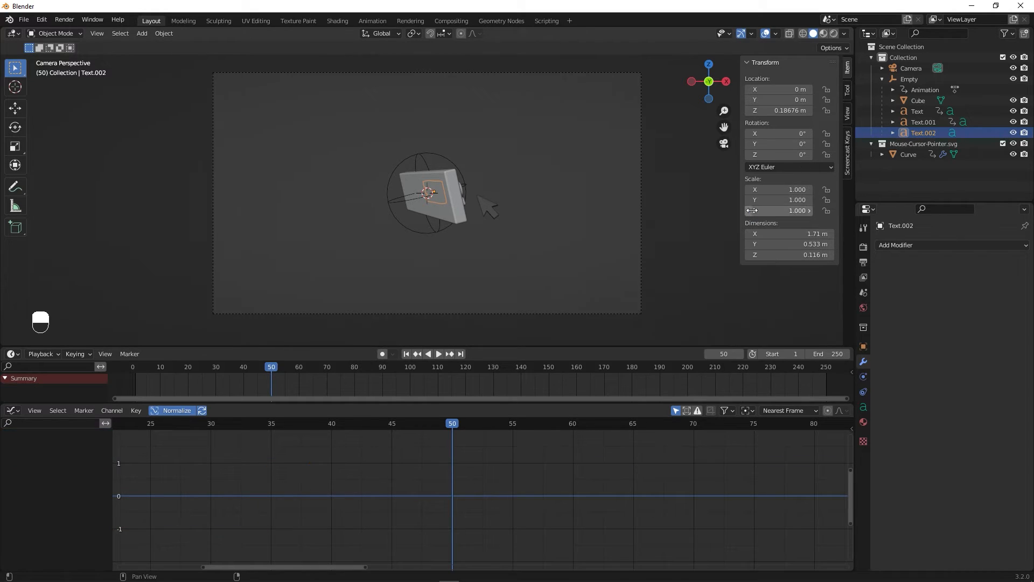
{"action": "right_click", "coordinate": [788, 188]}
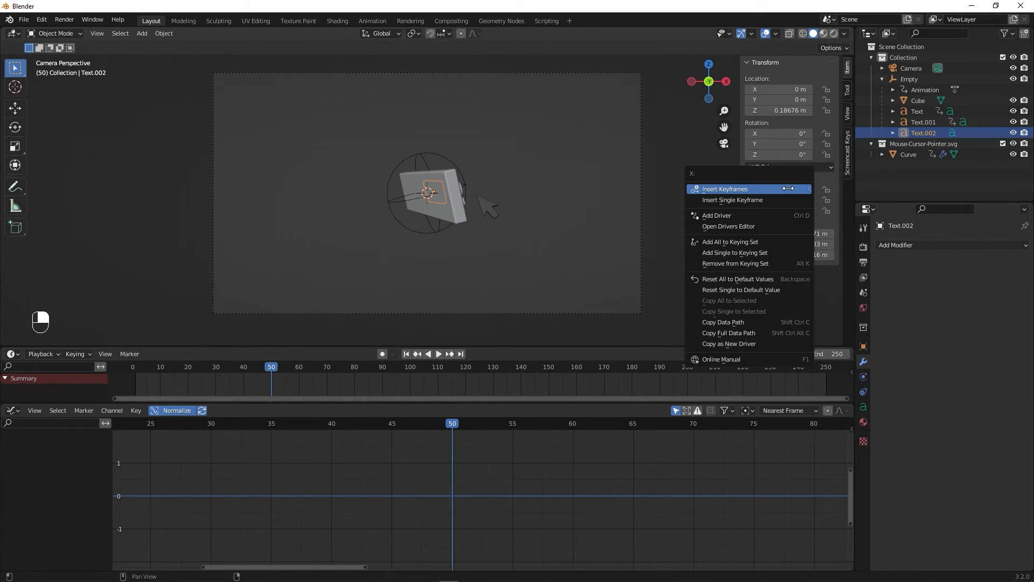
{"action": "left_click", "coordinate": [744, 189]}
At frame 49, set the X, Y and Z scale of Text.002 to 0 and keyframe all three.
{"action": "left_click_drag", "start_coordinate": [450, 425], "coordinate": [444, 425]}
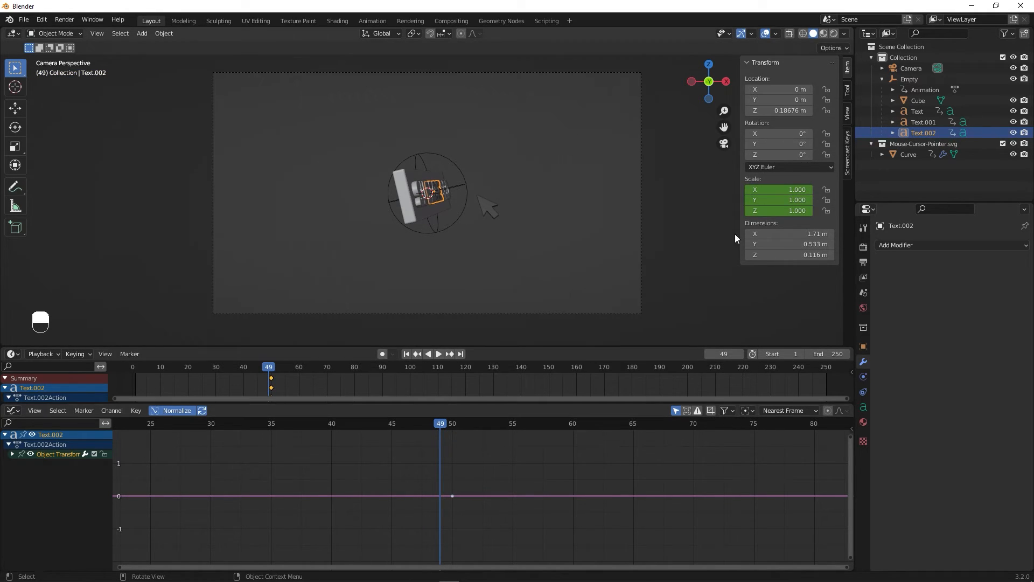
{"action": "left_click", "coordinate": [794, 191]}
{"action": "type", "text": "0"}
{"action": "key", "text": "Tab"}
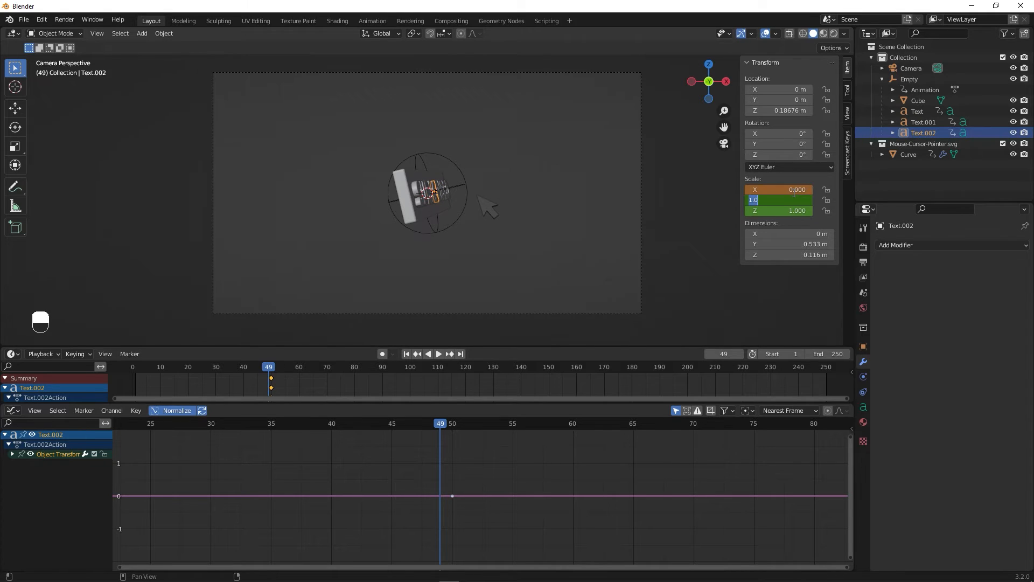
{"action": "type", "text": "0"}
{"action": "key", "text": "Tab"}
{"action": "type", "text": "0"}
{"action": "key", "text": "Return"}
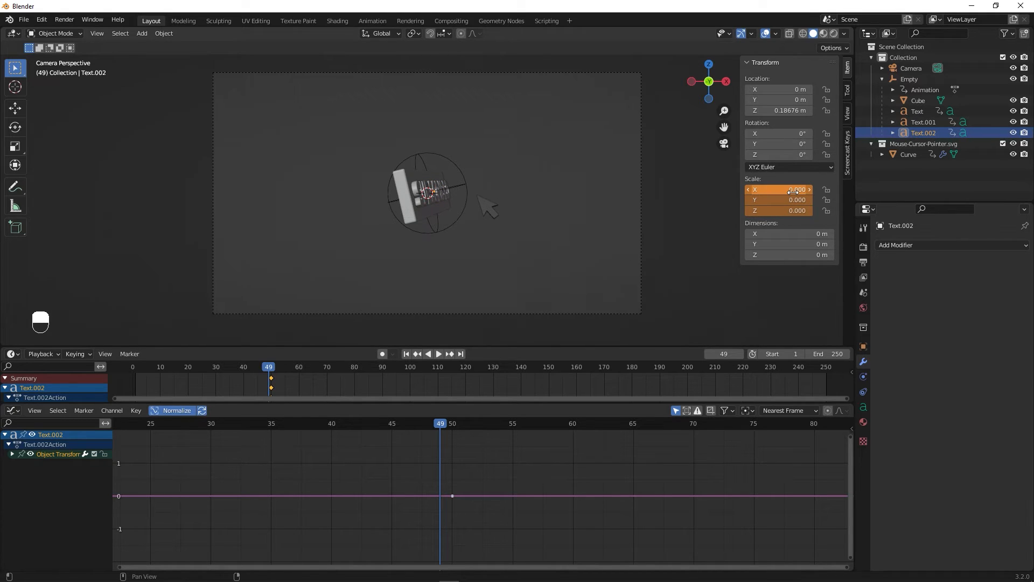
{"action": "right_click", "coordinate": [793, 190]}
{"action": "left_click", "coordinate": [773, 189]}
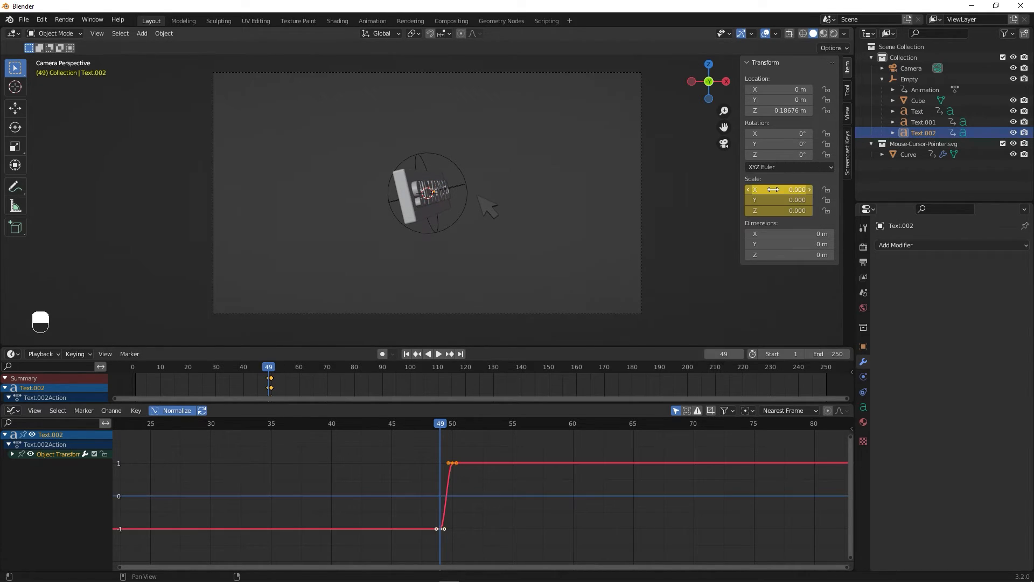
Go to frame 50 and keyframe the scale of Text.001 at 1 on all axes.
{"action": "left_click_drag", "start_coordinate": [323, 425], "coordinate": [452, 432]}
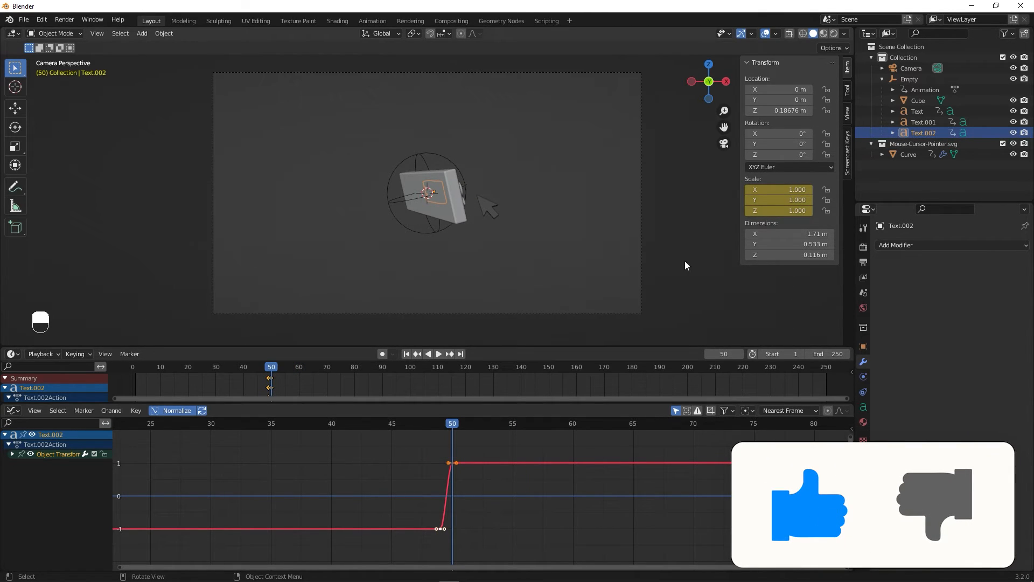
{"action": "left_click", "coordinate": [921, 124]}
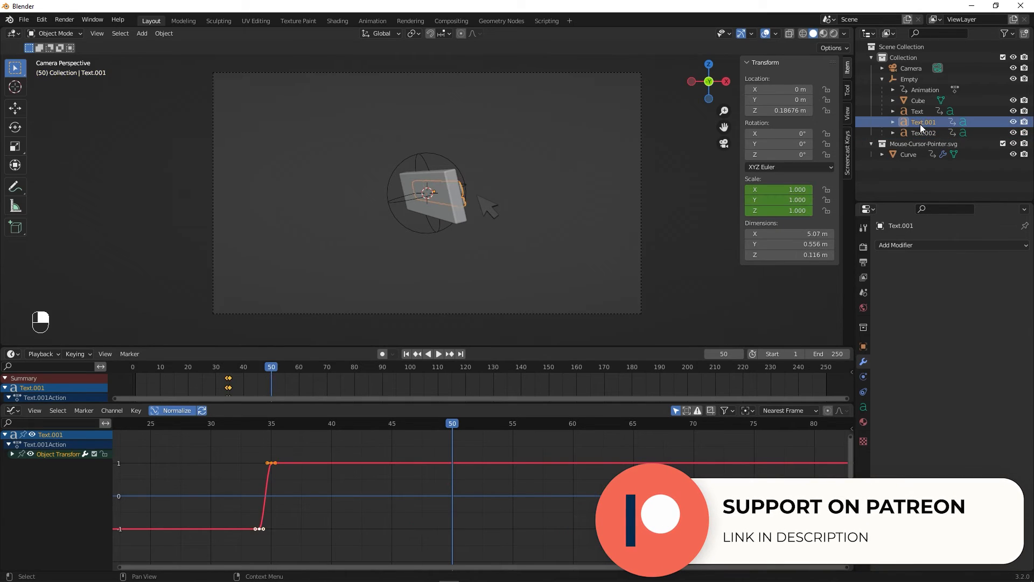
{"action": "right_click", "coordinate": [782, 190]}
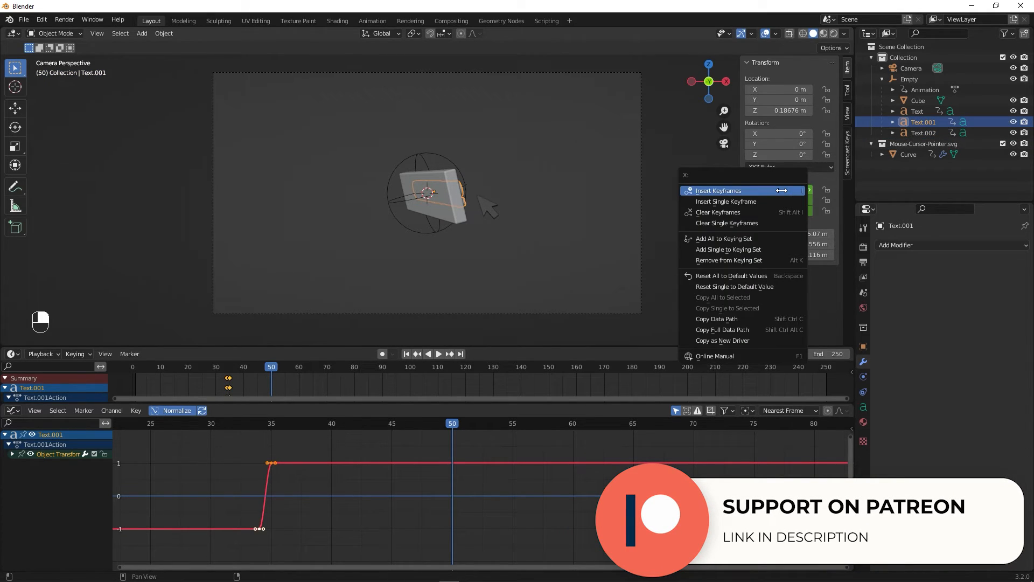
{"action": "left_click", "coordinate": [749, 191]}
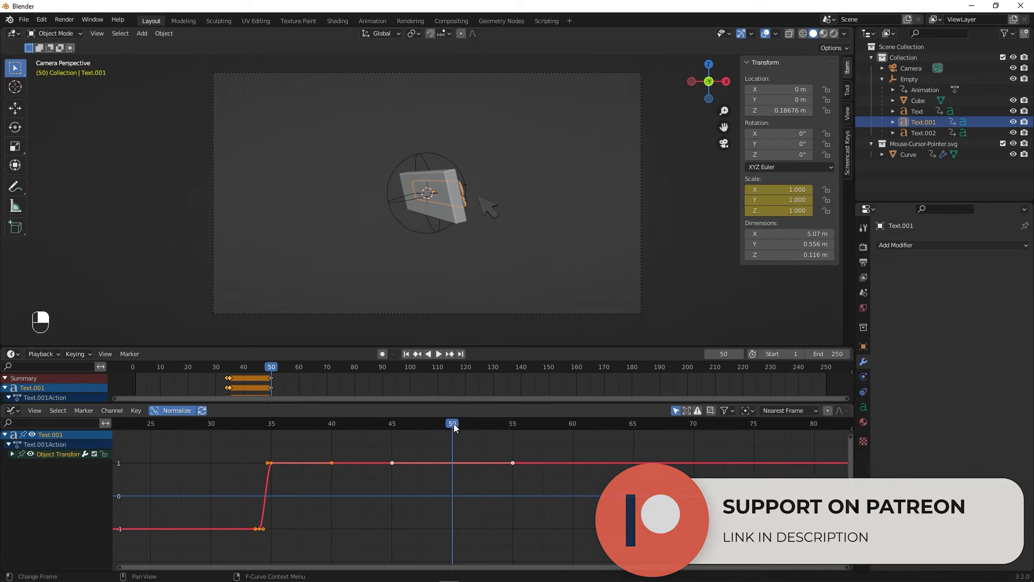
At frame 51, set the X, Y and Z scale of Text.001 to 0 and keyframe all three.
{"action": "key", "text": "space"}
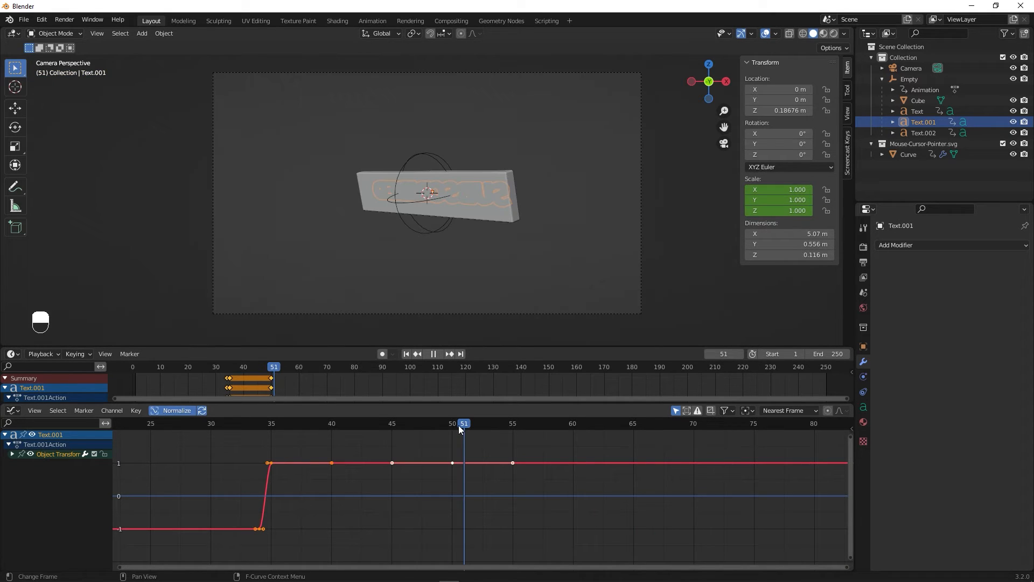
{"action": "key", "text": "space"}
{"action": "left_click", "coordinate": [790, 190]}
{"action": "type", "text": "0"}
{"action": "key", "text": "Tab"}
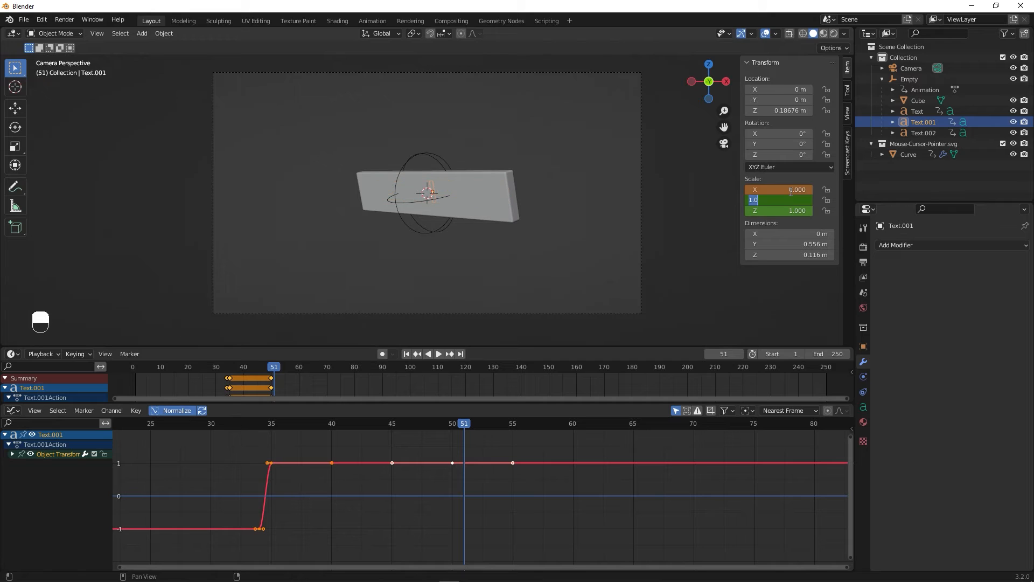
{"action": "type", "text": "0"}
{"action": "key", "text": "Tab"}
{"action": "type", "text": "0"}
{"action": "key", "text": "Return"}
{"action": "right_click", "coordinate": [791, 189]}
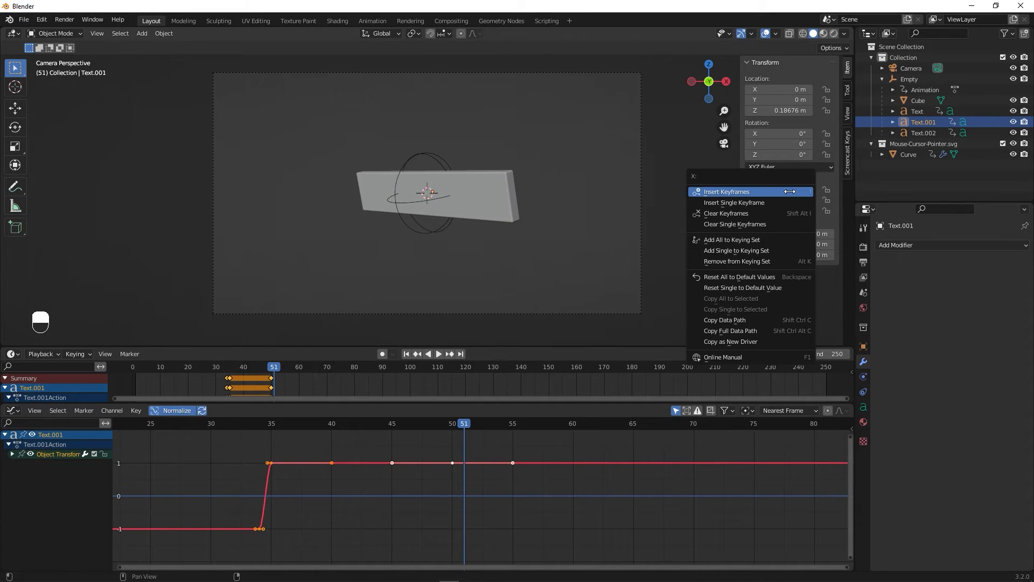
{"action": "left_click", "coordinate": [791, 190]}
Scrub through the text swap, return to frame 50 and select the button's cube.
{"action": "left_click_drag", "start_coordinate": [435, 427], "coordinate": [585, 437]}
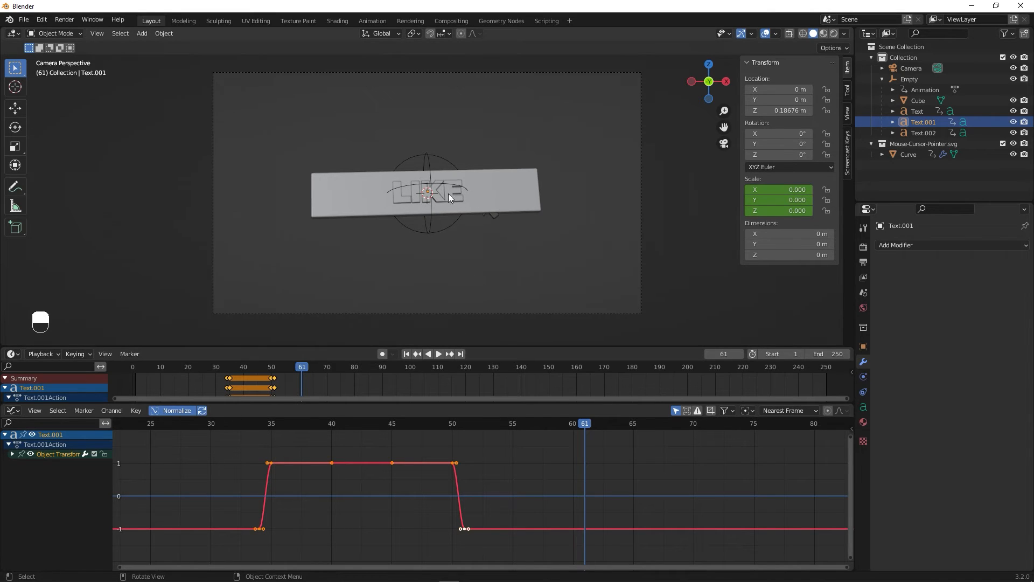
{"action": "left_click_drag", "start_coordinate": [454, 424], "coordinate": [449, 444]}
{"action": "left_click", "coordinate": [466, 213]}
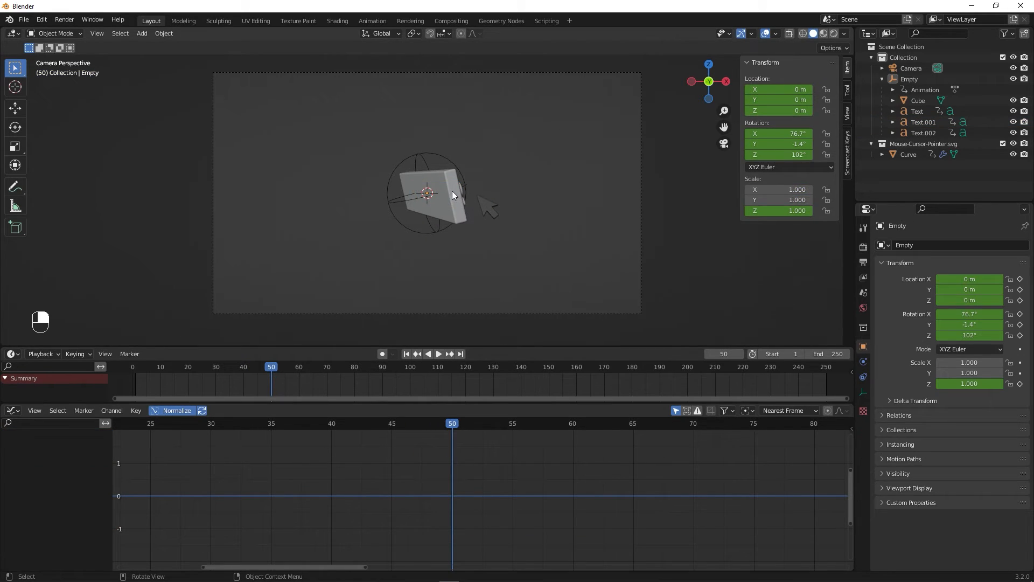
{"action": "left_click", "coordinate": [450, 192]}
{"action": "left_click", "coordinate": [437, 181]}
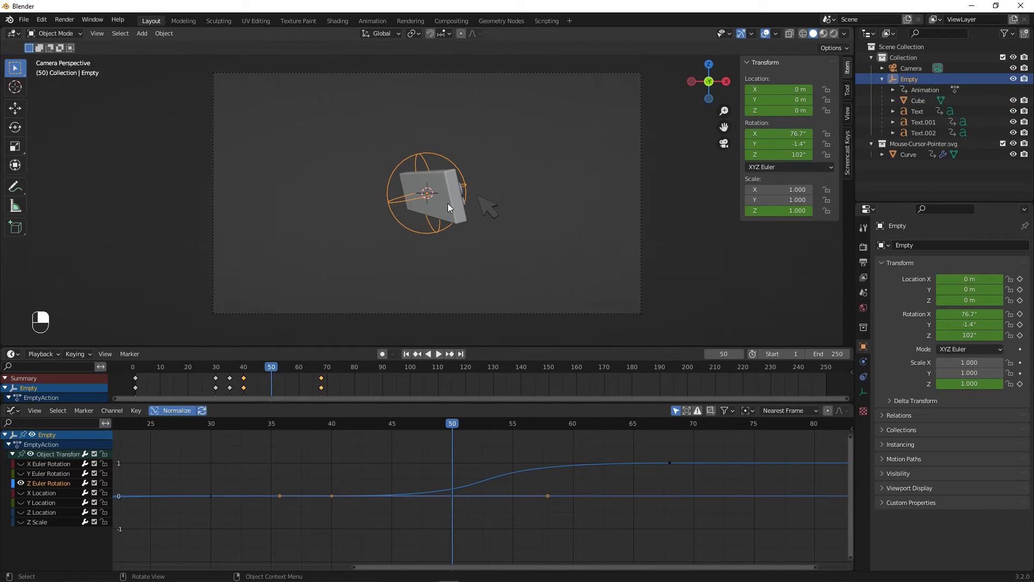
{"action": "left_click", "coordinate": [447, 200]}
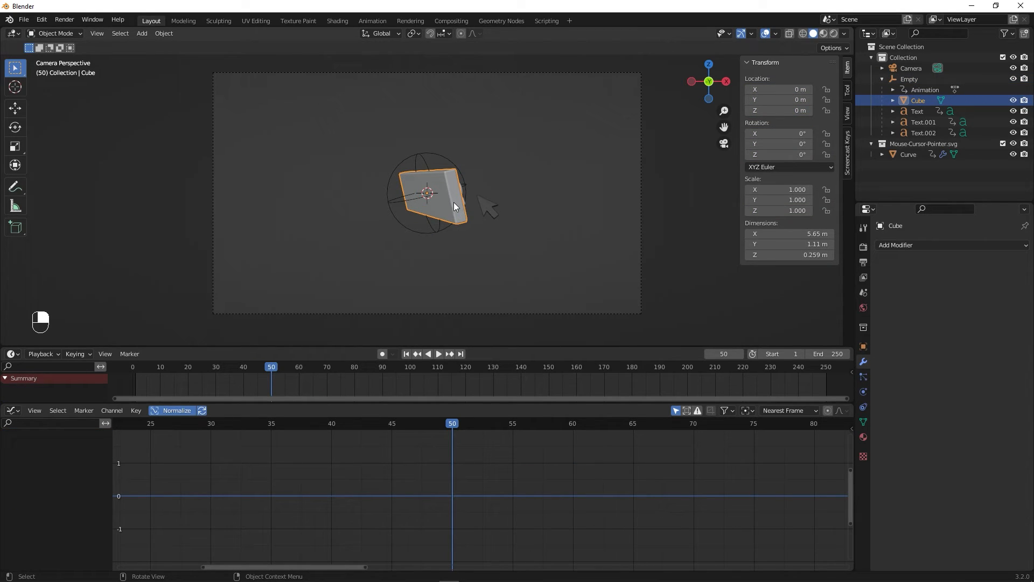
{"action": "mouse_move", "coordinate": [780, 200]}
{"action": "left_mouse_down"}
{"action": "mouse_move", "coordinate": [754, 201]}
{"action": "mouse_move", "coordinate": [779, 190]}
{"action": "left_mouse_up"}
{"action": "key", "text": "ctrl+z"}
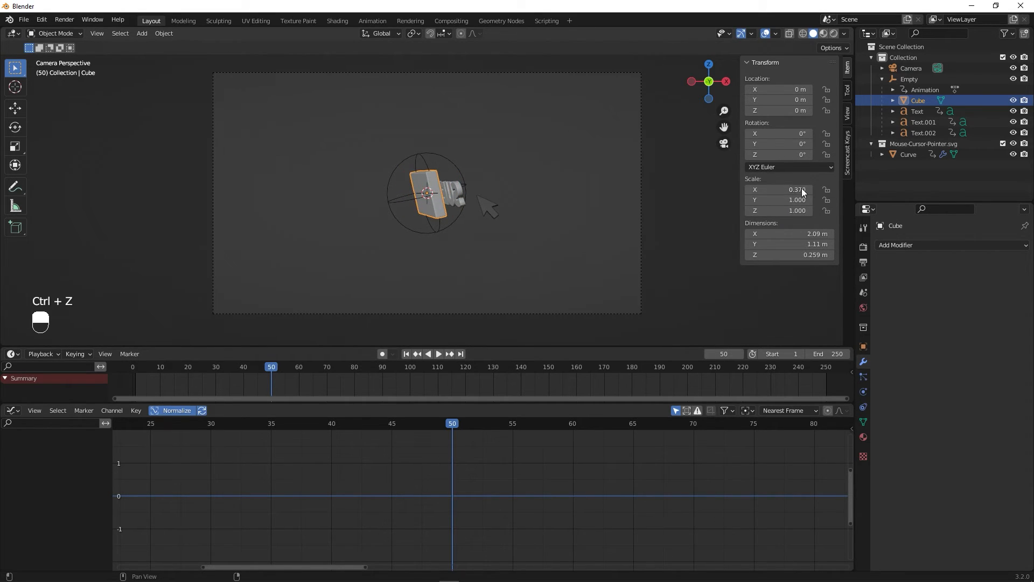
{"action": "key", "text": "ctrl+z"}
Keyframe the cube's scale of 1 at frame 50 and its X scale of about 0.740 at frame 60.
{"action": "right_click", "coordinate": [778, 189]}
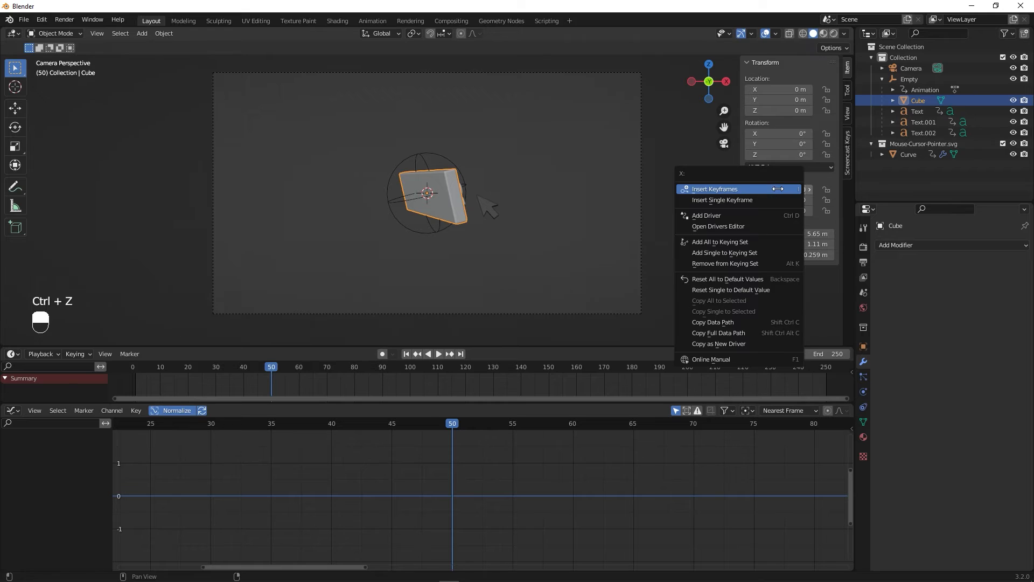
{"action": "left_click", "coordinate": [736, 189]}
{"action": "left_click_drag", "start_coordinate": [451, 431], "coordinate": [571, 424]}
{"action": "left_click_drag", "start_coordinate": [792, 190], "coordinate": [749, 190]}
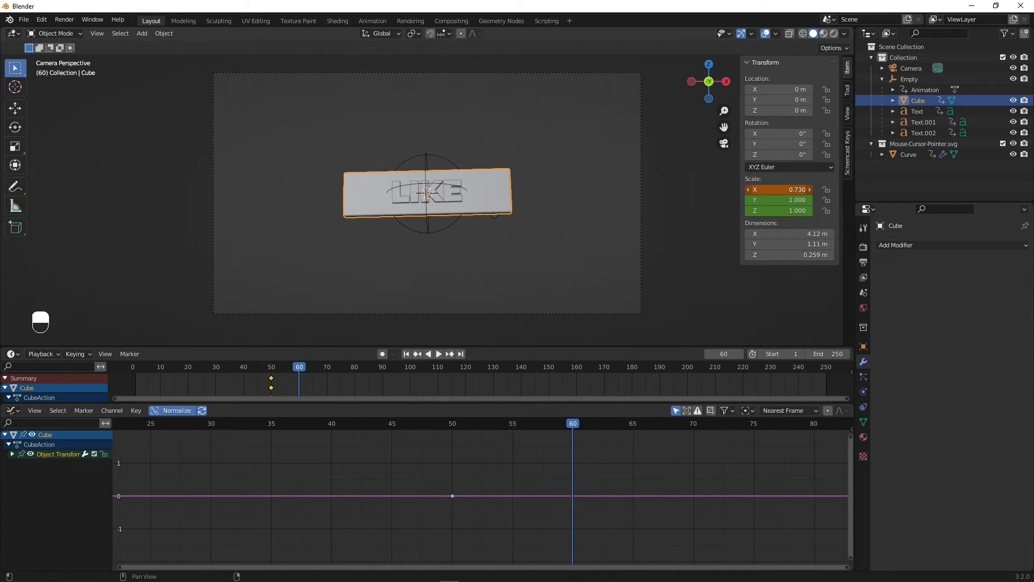
{"action": "right_click", "coordinate": [792, 190]}
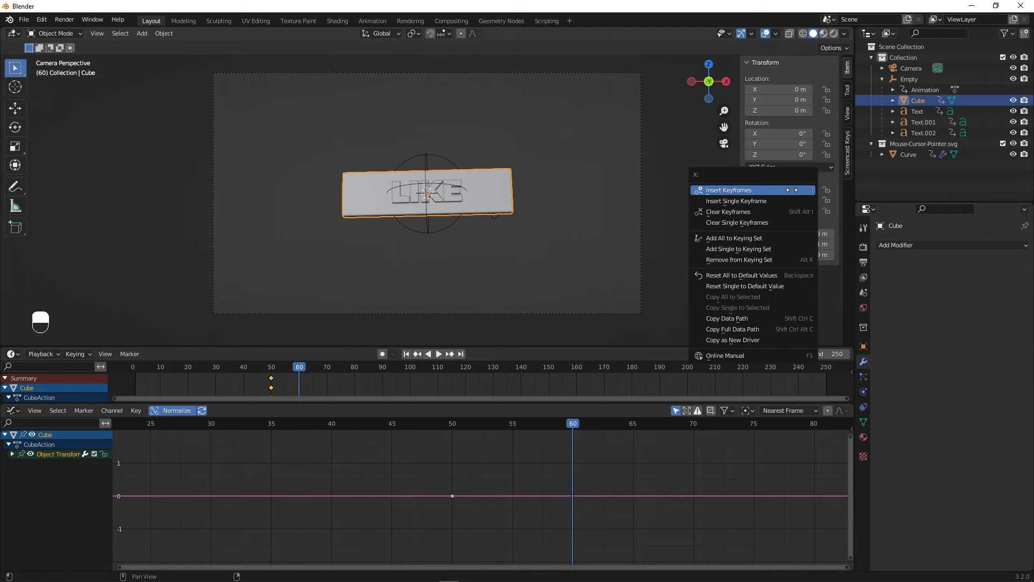
{"action": "left_click", "coordinate": [745, 191]}
Play and scrub the animation to check how the button narrows during its rotation.
{"action": "left_click_drag", "start_coordinate": [517, 426], "coordinate": [437, 432]}
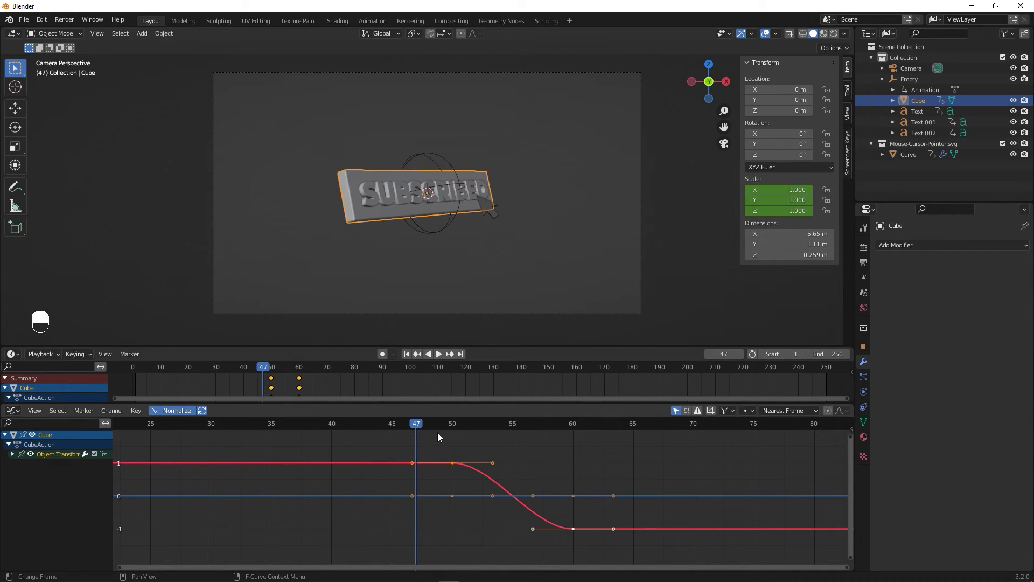
{"action": "key", "text": "space"}
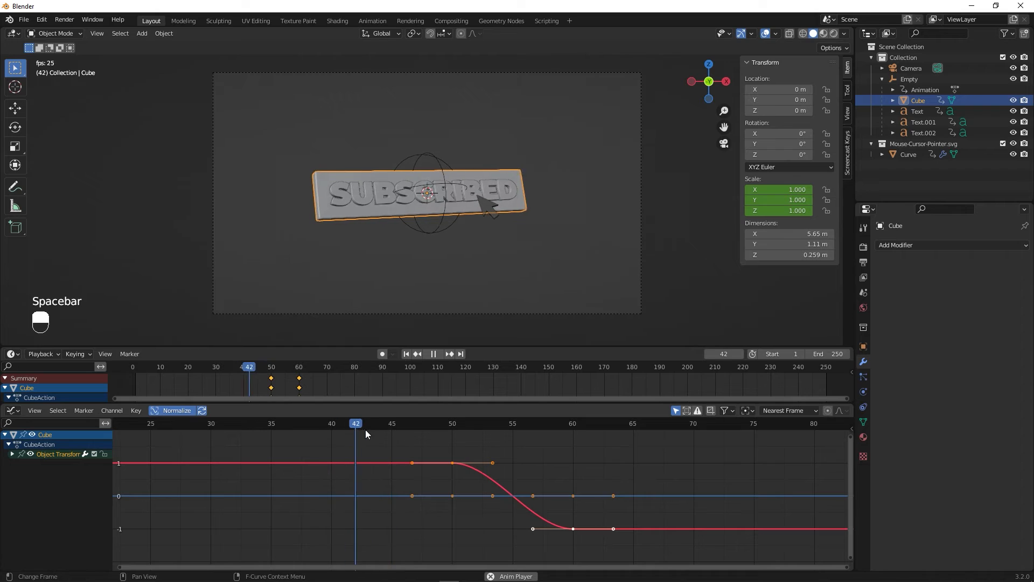
{"action": "left_click_drag", "start_coordinate": [365, 429], "coordinate": [311, 442]}
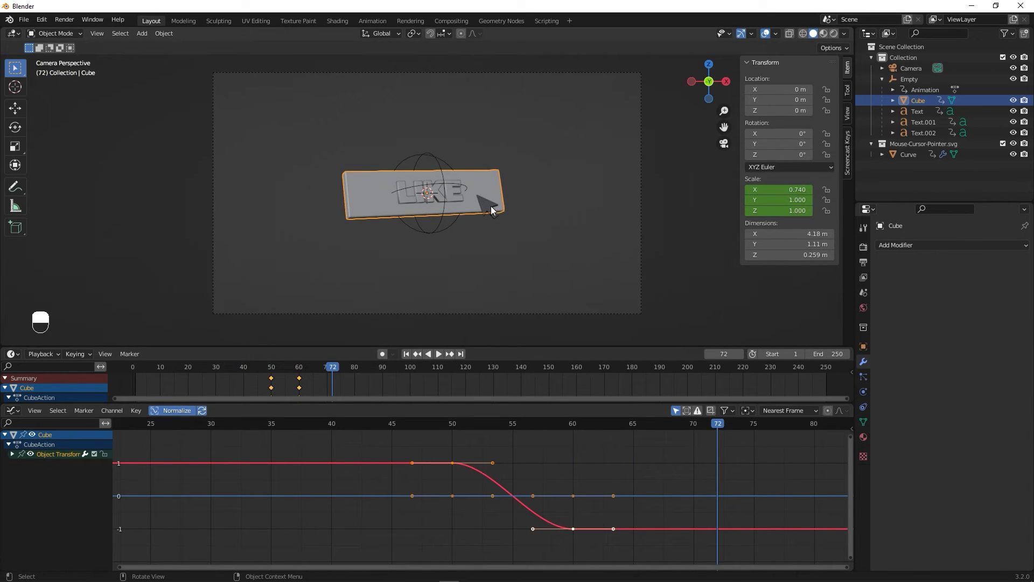
Select the mouse pointer curve and go to frame 53.
{"action": "left_click", "coordinate": [487, 205]}
{"action": "key", "text": "space"}
{"action": "left_click_drag", "start_coordinate": [328, 432], "coordinate": [467, 444]}
{"action": "key", "text": "space"}
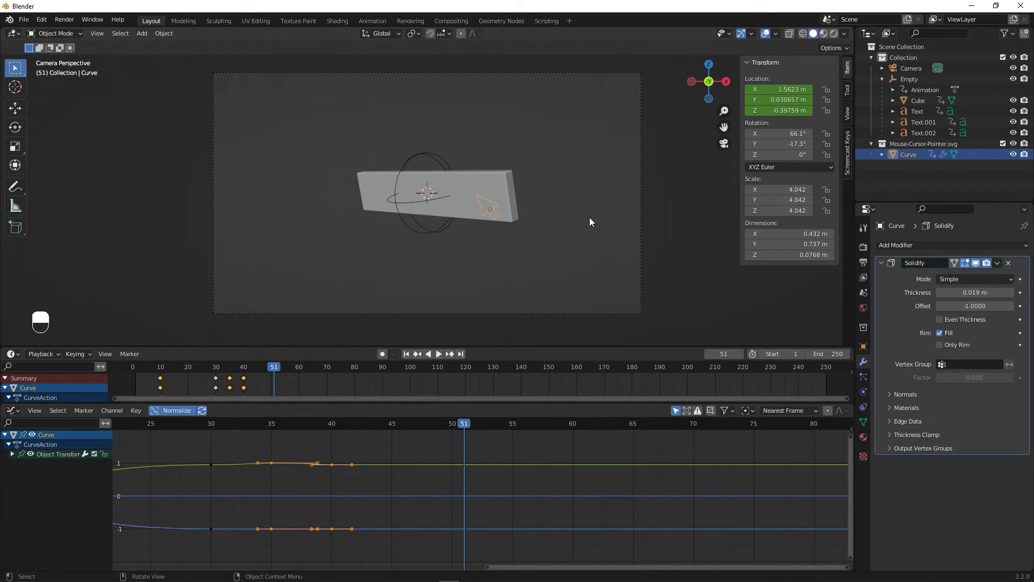
{"action": "left_click_drag", "start_coordinate": [589, 221], "coordinate": [512, 242], "text": "alt"}
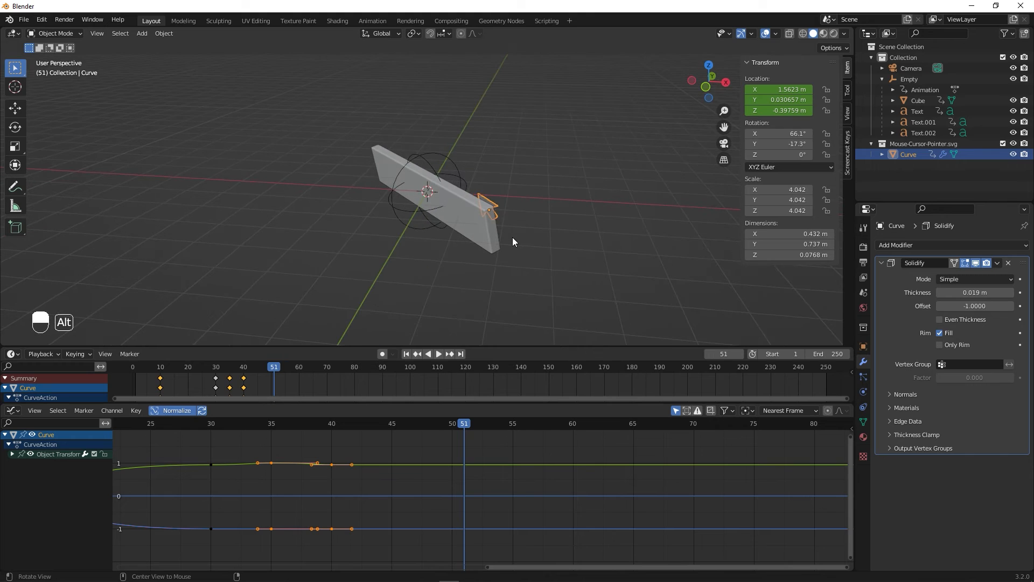
{"action": "scroll", "coordinate": [512, 242], "scroll_direction": "down", "scroll_amount": 2, "text": "alt"}
{"action": "left_click_drag", "start_coordinate": [485, 428], "coordinate": [489, 426]}
Move the pointer away from the button to X 3.1923 m, Y -4.3693 m, Z 0.03241 m and keyframe its location at frame 53.
{"action": "middle_click_drag", "start_coordinate": [566, 204], "coordinate": [573, 201]}
{"action": "left_click_drag", "start_coordinate": [573, 204], "coordinate": [649, 182], "text": "alt"}
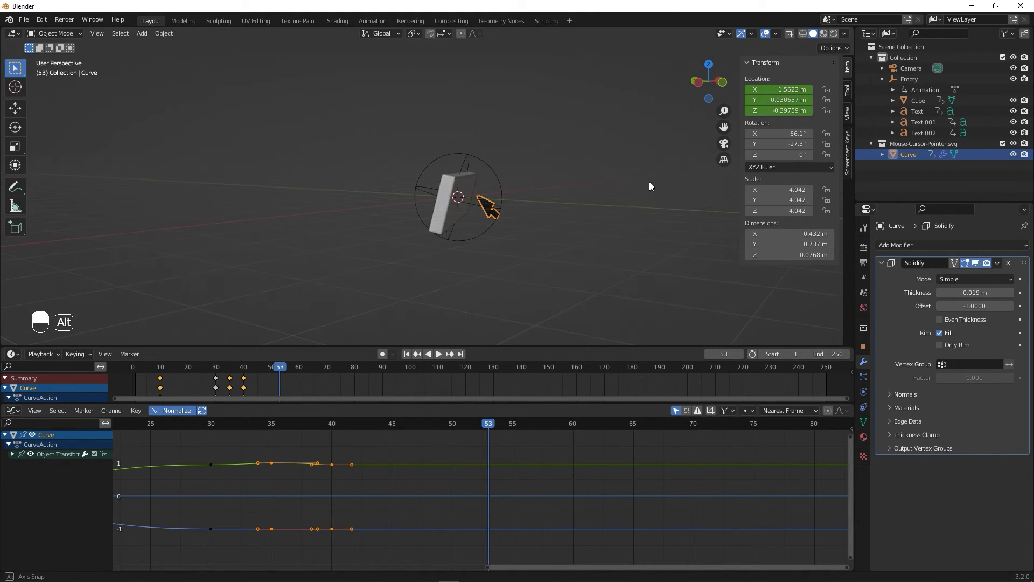
{"action": "scroll", "coordinate": [648, 182], "scroll_direction": "down", "scroll_amount": 3}
{"action": "left_click_drag", "start_coordinate": [780, 96], "coordinate": [803, 89]}
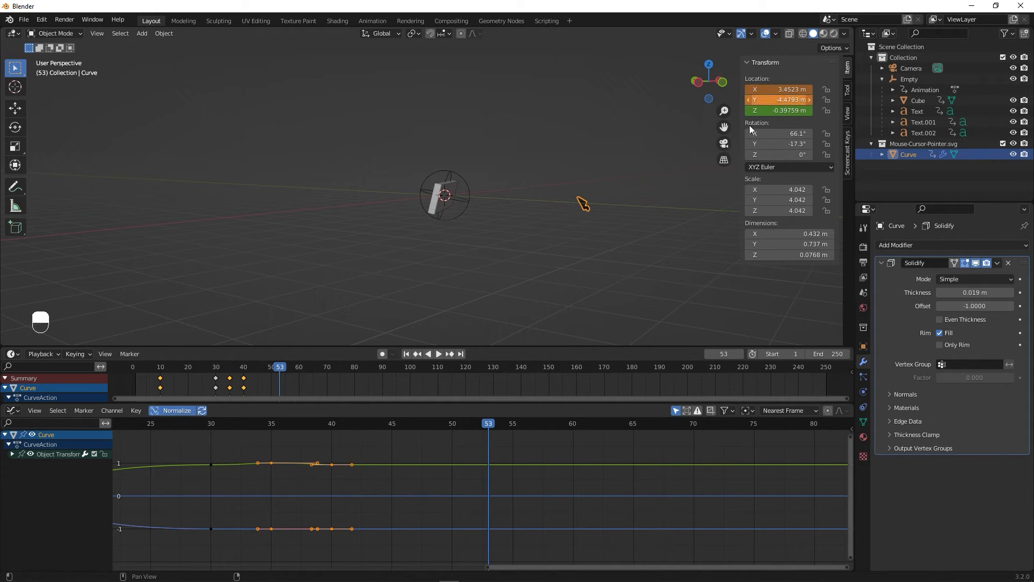
{"action": "key", "text": "KP_0"}
{"action": "key", "text": "KP_0"}
{"action": "key", "text": "KP_0"}
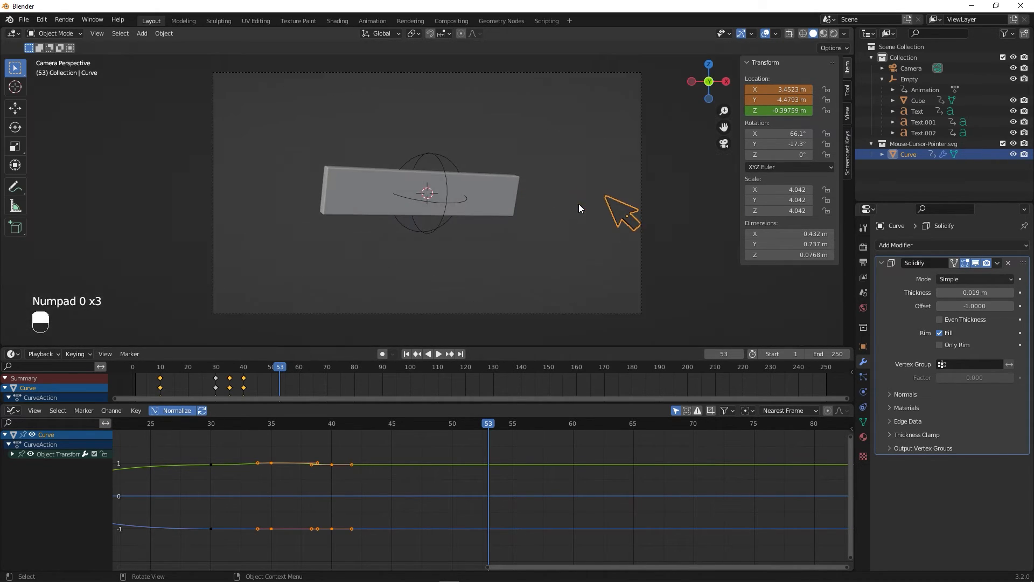
{"action": "mouse_move", "coordinate": [780, 100]}
{"action": "left_mouse_down"}
{"action": "mouse_move", "coordinate": [755, 89]}
{"action": "mouse_move", "coordinate": [774, 89]}
{"action": "mouse_move", "coordinate": [776, 110]}
{"action": "mouse_move", "coordinate": [791, 110]}
{"action": "mouse_move", "coordinate": [770, 93]}
{"action": "mouse_move", "coordinate": [793, 94]}
{"action": "left_mouse_up"}
{"action": "middle_click_drag", "start_coordinate": [604, 194], "coordinate": [581, 217]}
{"action": "key", "text": "KP_0"}
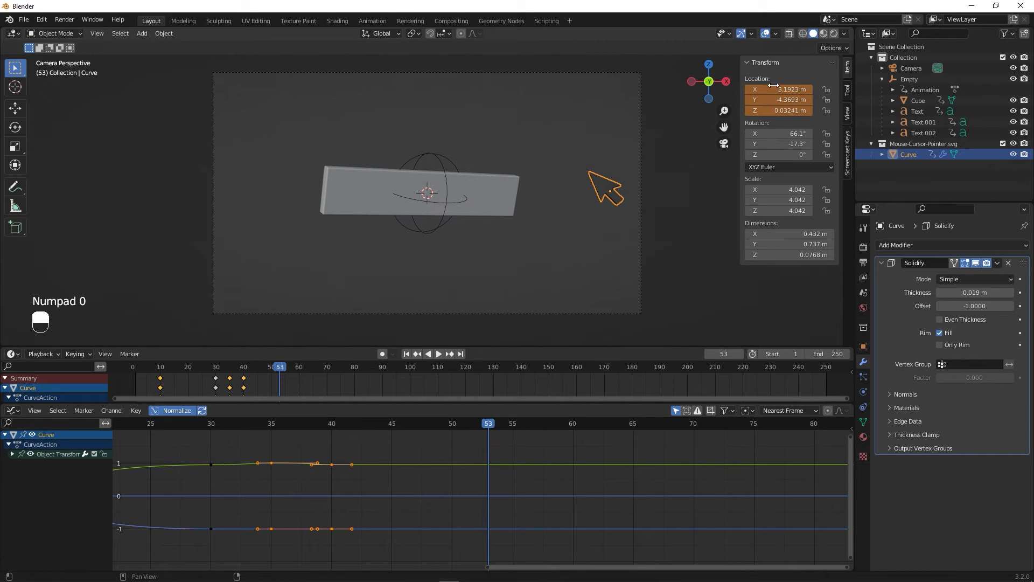
{"action": "right_click", "coordinate": [748, 90]}
{"action": "left_click", "coordinate": [734, 87]}
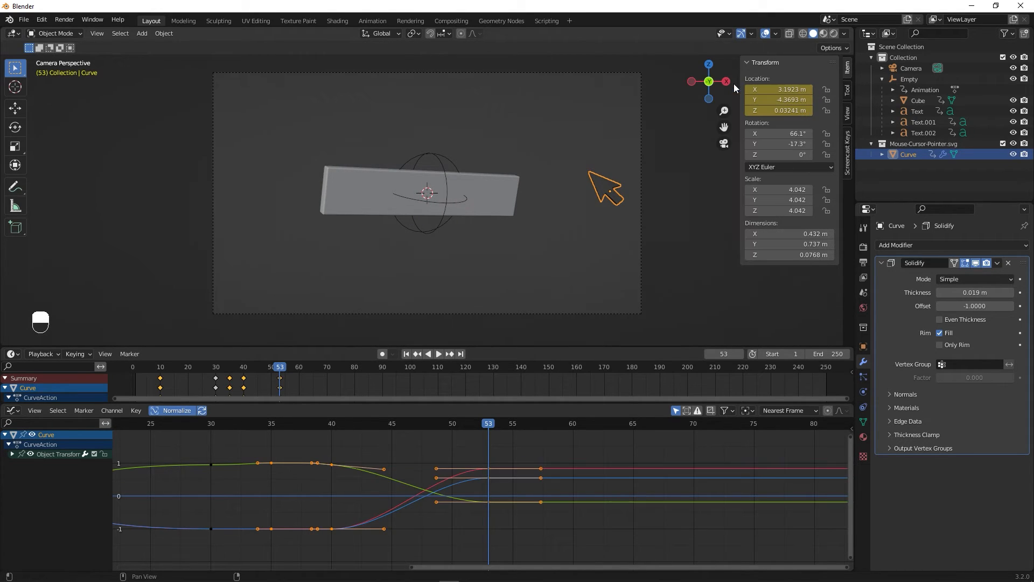
Play the animation from the start to check the pointer moving away from the button.
{"action": "key", "text": "shift+Left"}
{"action": "key", "text": "space"}
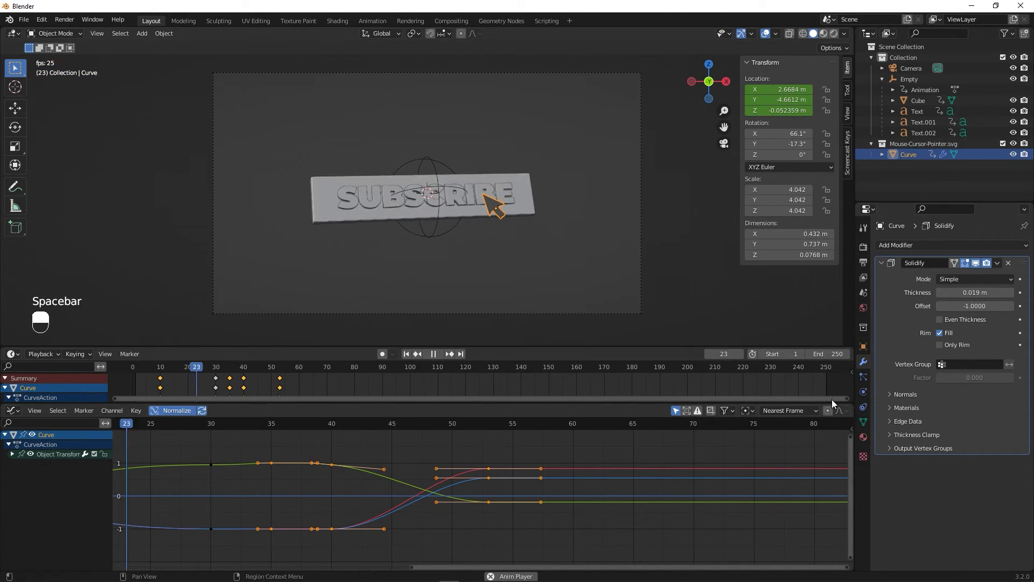
{"action": "key", "text": "space"}
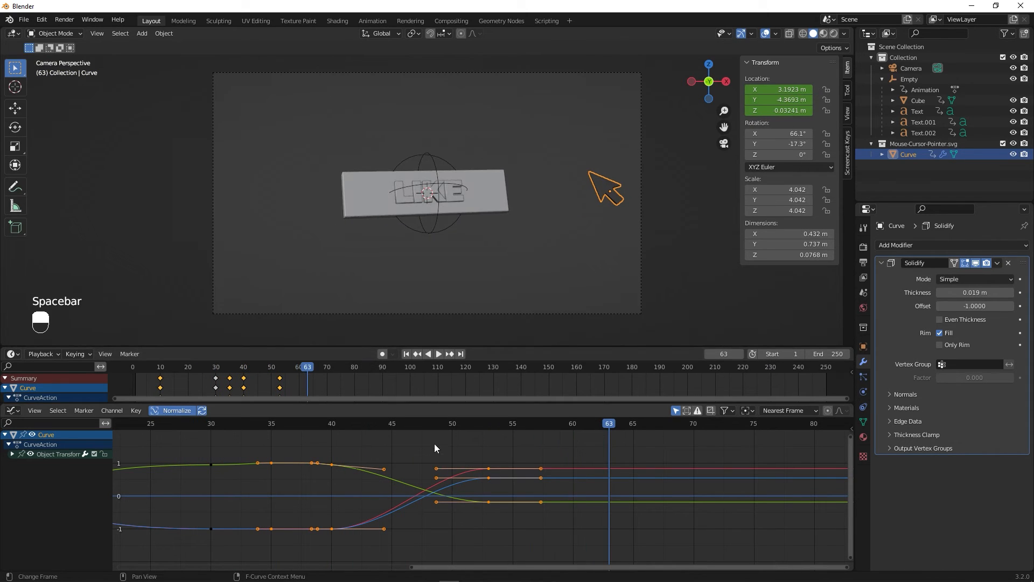
Copy the pointer's location keyframes from frame 40 and paste them at frame 68.
{"action": "left_click_drag", "start_coordinate": [364, 428], "coordinate": [332, 469]}
{"action": "left_click", "coordinate": [258, 386]}
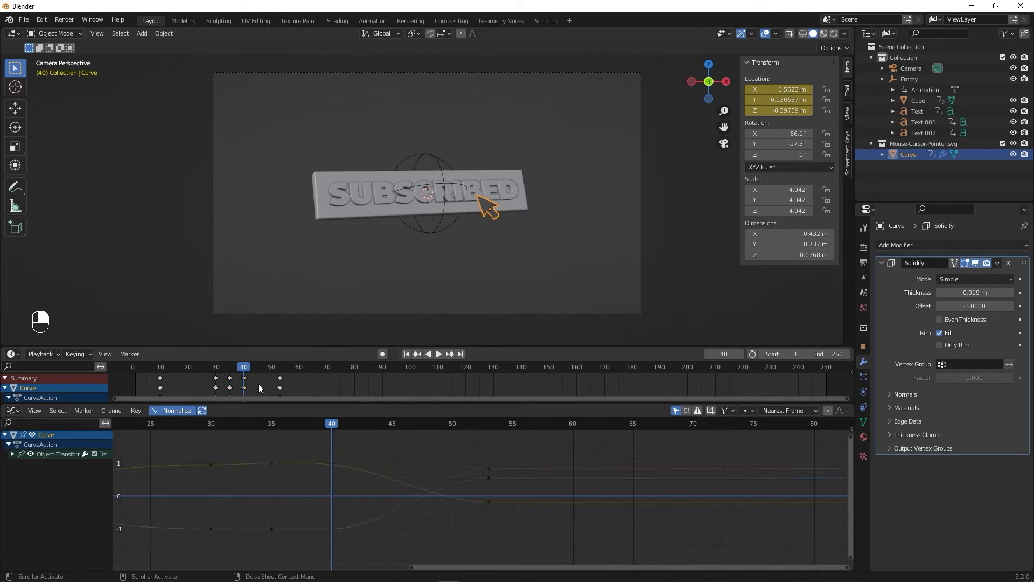
{"action": "left_click_drag", "start_coordinate": [278, 344], "coordinate": [321, 350]}
{"action": "key", "text": "b"}
{"action": "key", "text": "ctrl+c"}
{"action": "key", "text": "ctrl+c"}
{"action": "key", "text": "ctrl+c"}
{"action": "key", "text": "ctrl+v"}
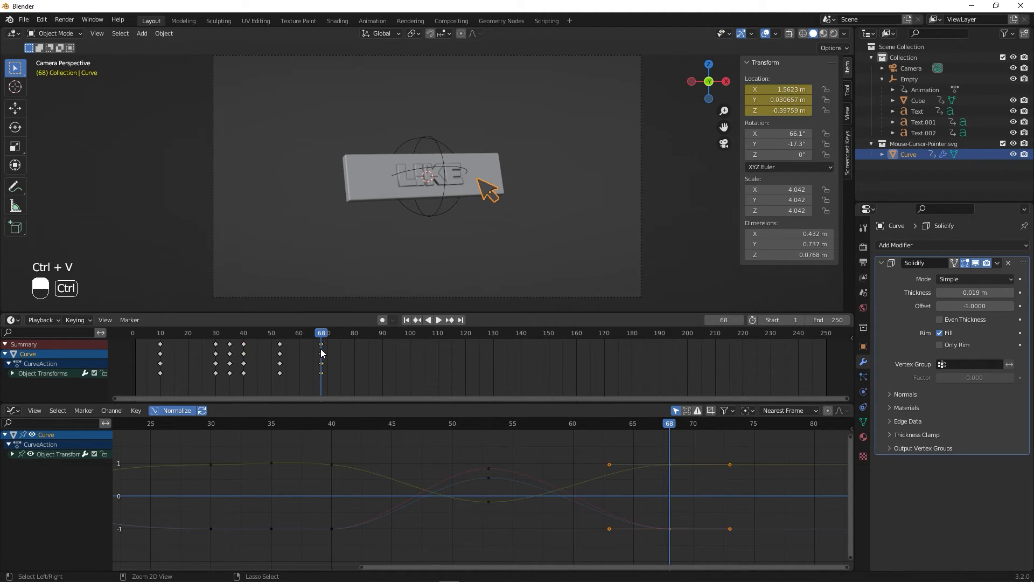
Play back the pointer's movement away from the button and back to it.
{"action": "left_click", "coordinate": [485, 424]}
{"action": "left_click_drag", "start_coordinate": [487, 421], "coordinate": [390, 422]}
{"action": "key", "text": "space"}
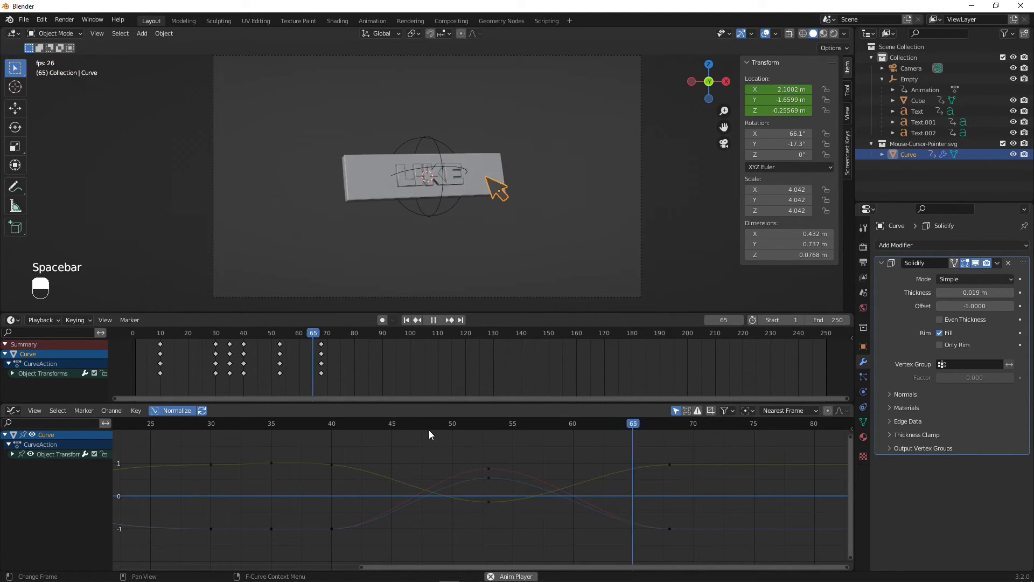
{"action": "key", "text": "space"}
Copy the pointer's frame 53 keyframes to frame 63 and move its frame 68 keyframes to frame 71.
{"action": "left_click_drag", "start_coordinate": [549, 423], "coordinate": [603, 429]}
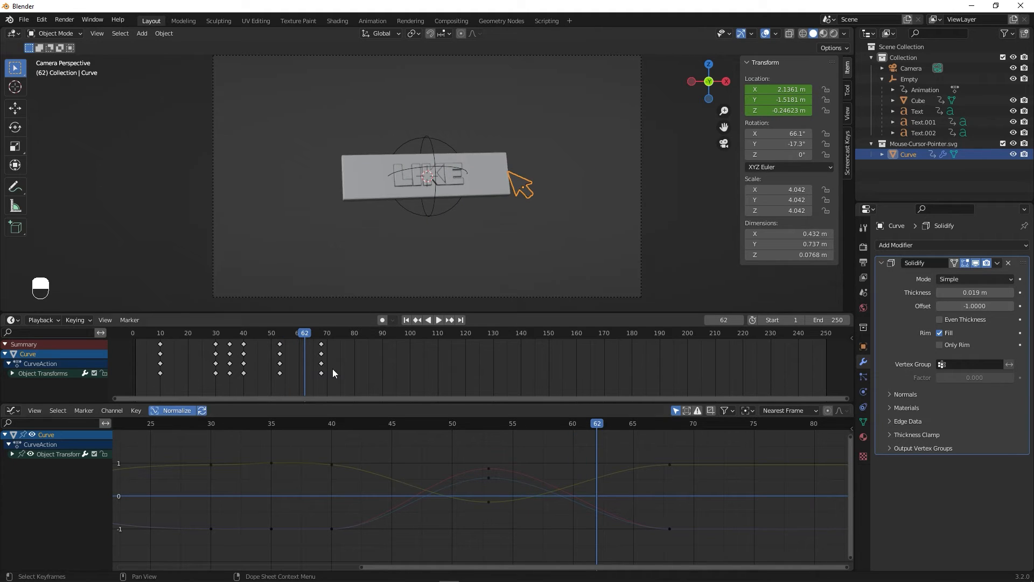
{"action": "left_click_drag", "start_coordinate": [291, 376], "coordinate": [273, 345]}
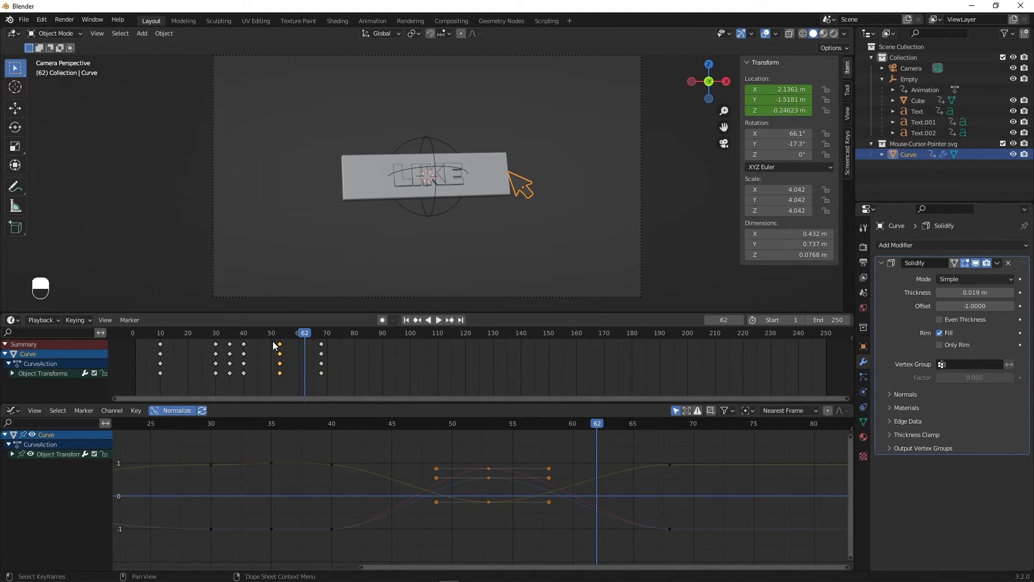
{"action": "key", "text": "ctrl"}
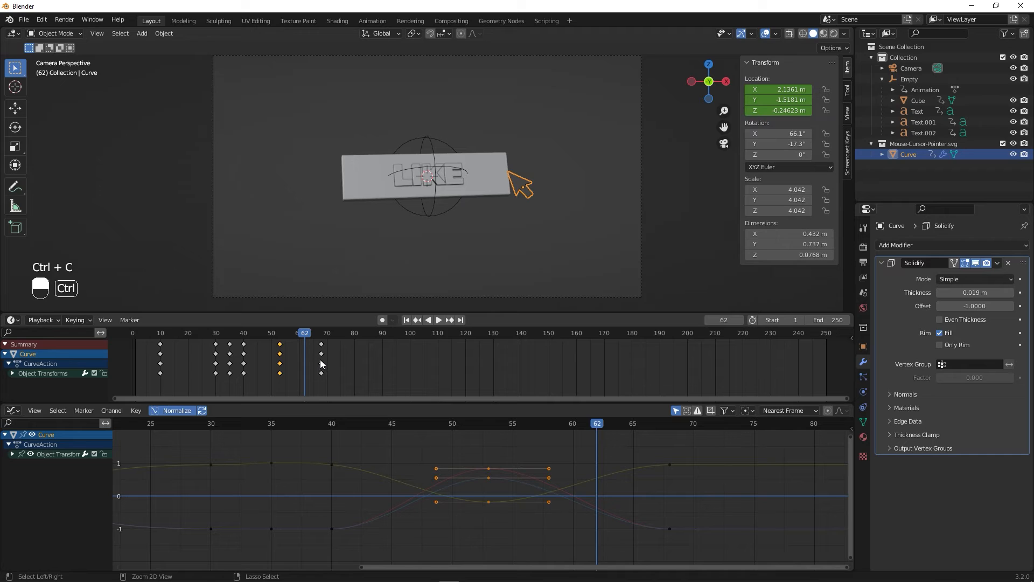
{"action": "key", "text": "ctrl+v"}
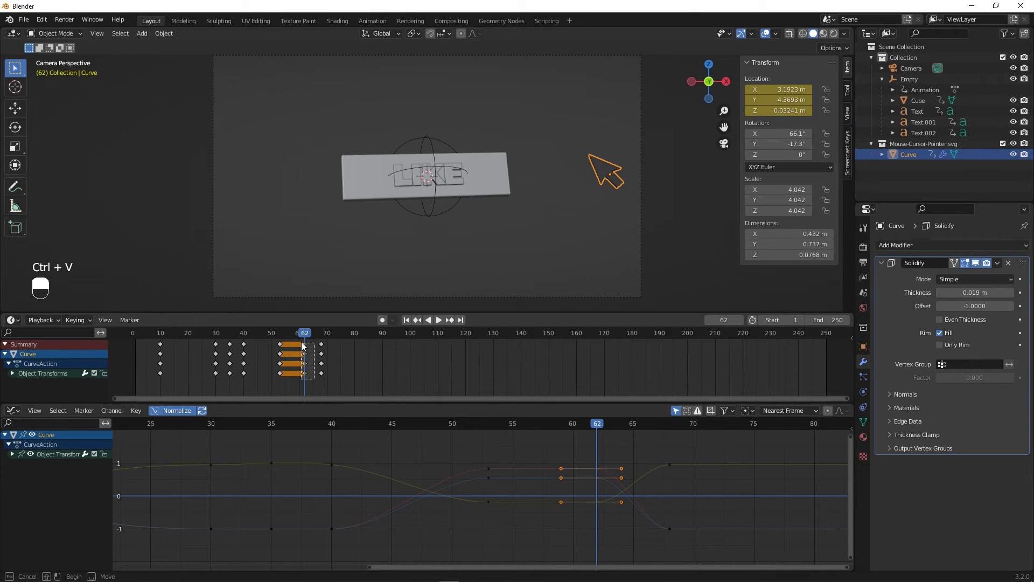
{"action": "mouse_move", "coordinate": [306, 345]}
{"action": "left_mouse_down"}
{"action": "mouse_move", "coordinate": [287, 335]}
{"action": "mouse_move", "coordinate": [315, 335]}
{"action": "left_mouse_up"}
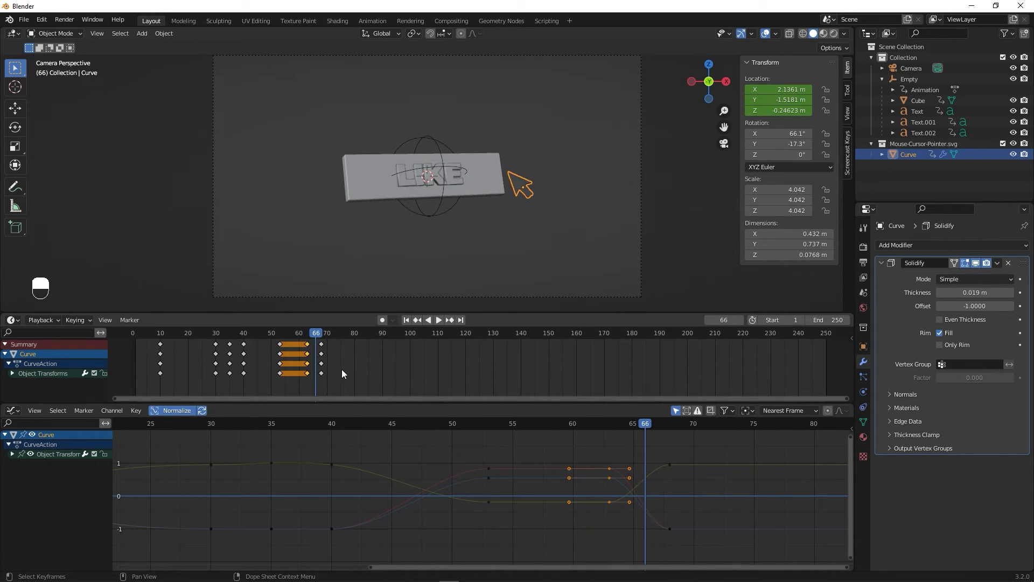
{"action": "mouse_move", "coordinate": [342, 369]}
{"action": "left_mouse_down"}
{"action": "mouse_move", "coordinate": [316, 339]}
{"action": "mouse_move", "coordinate": [334, 377]}
{"action": "left_mouse_up"}
Play back the pointer's retimed return and examine its location curves around frame 71.
{"action": "key", "text": "space"}
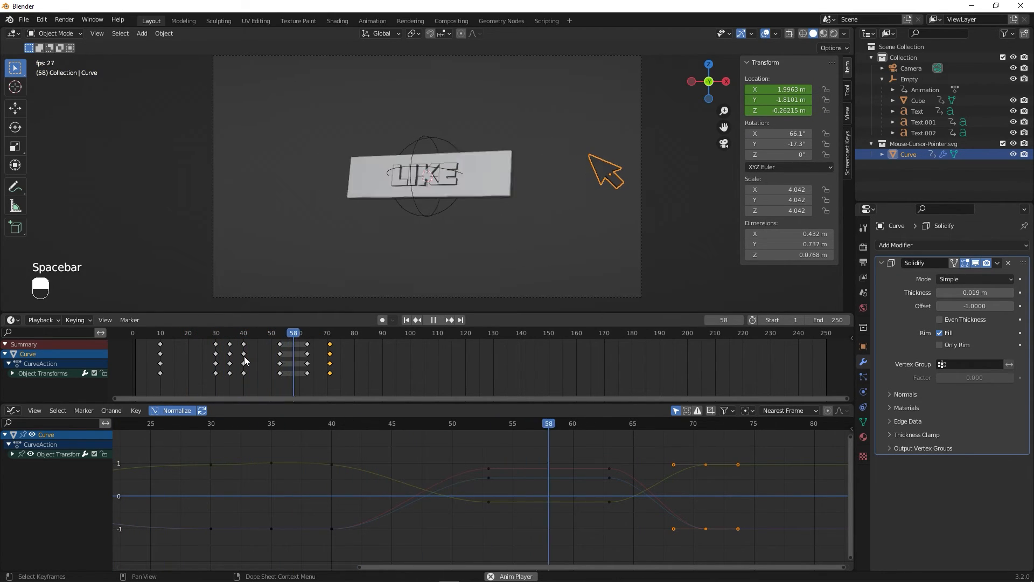
{"action": "key", "text": "space"}
{"action": "key", "text": "space"}
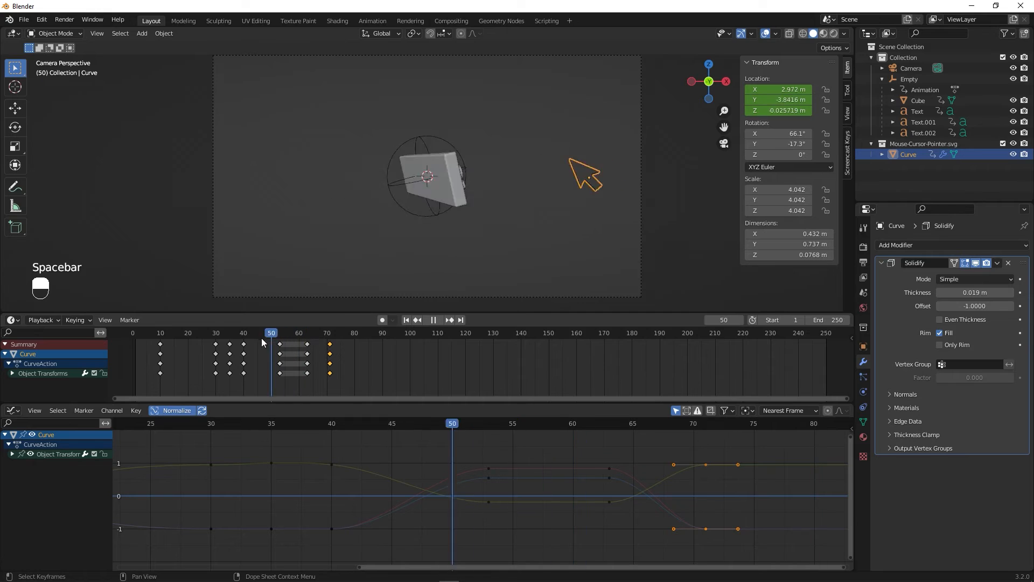
{"action": "left_click_drag", "start_coordinate": [308, 353], "coordinate": [330, 352]}
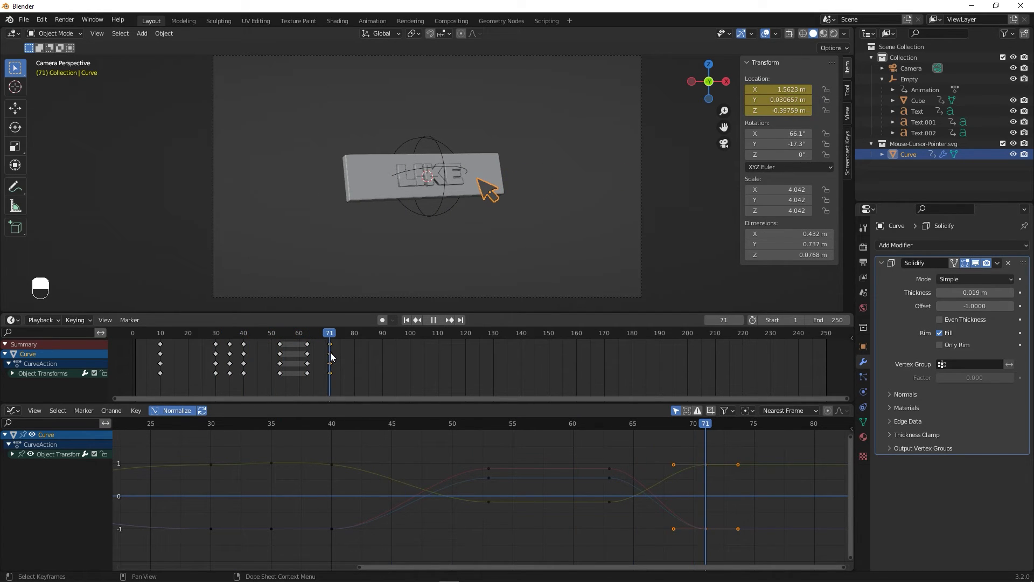
{"action": "key", "text": "space"}
{"action": "middle_click_drag", "start_coordinate": [731, 445], "coordinate": [580, 470]}
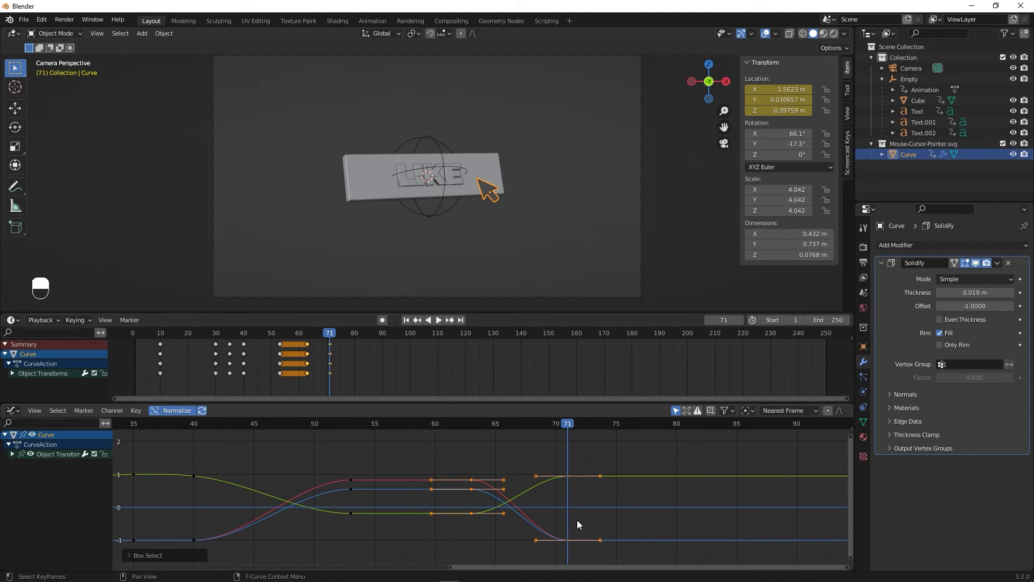
Lengthen the curve handles of the pointer's frame 63 location keyframes.
{"action": "left_click_drag", "start_coordinate": [588, 512], "coordinate": [563, 491], "text": "alt+shift"}
{"action": "scroll", "coordinate": [554, 492], "scroll_direction": "up", "scroll_amount": 5}
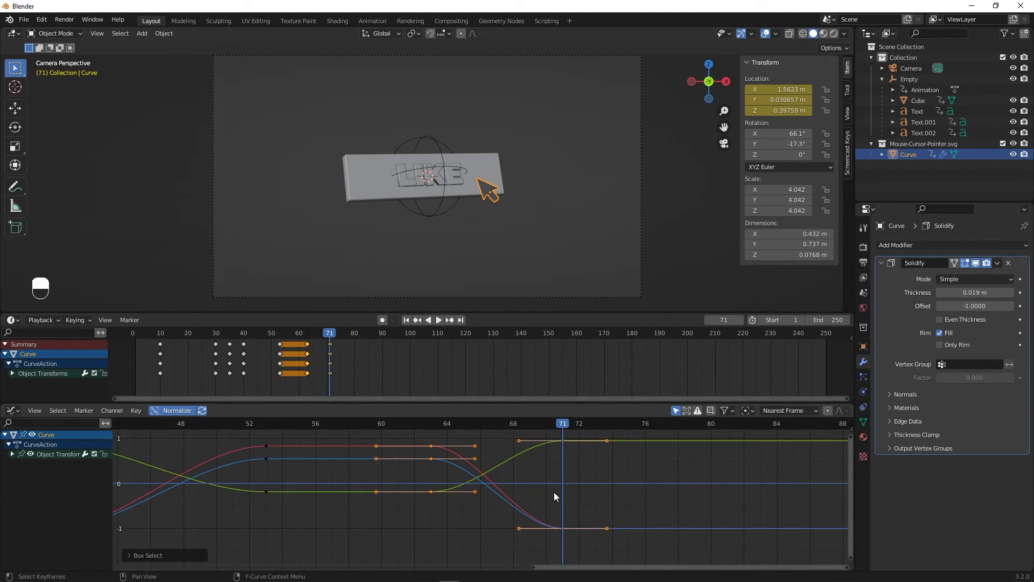
{"action": "left_click", "coordinate": [500, 518]}
{"action": "left_click_drag", "start_coordinate": [463, 510], "coordinate": [410, 428]}
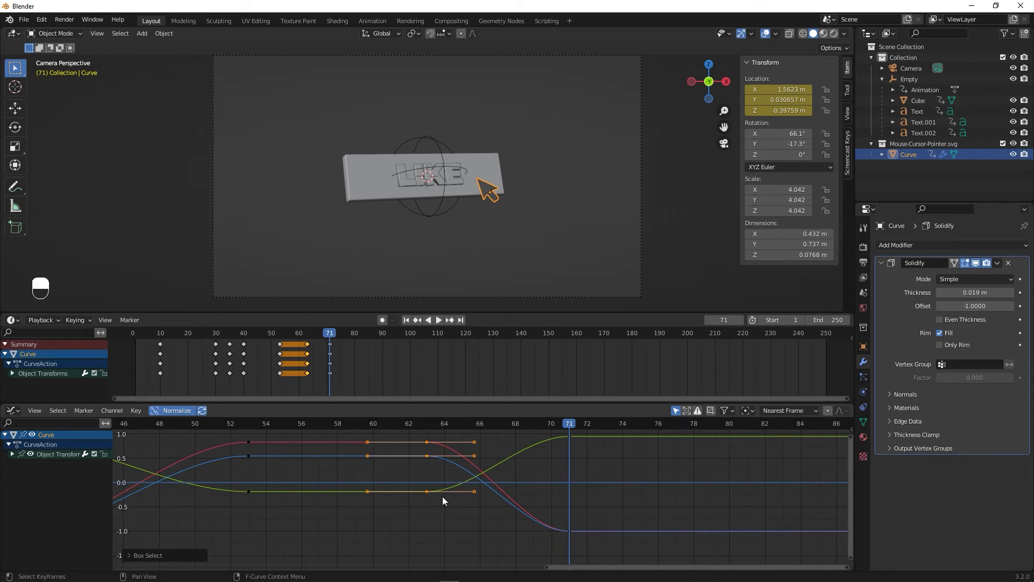
{"action": "key", "text": "s"}
{"action": "left_click", "coordinate": [477, 483]}
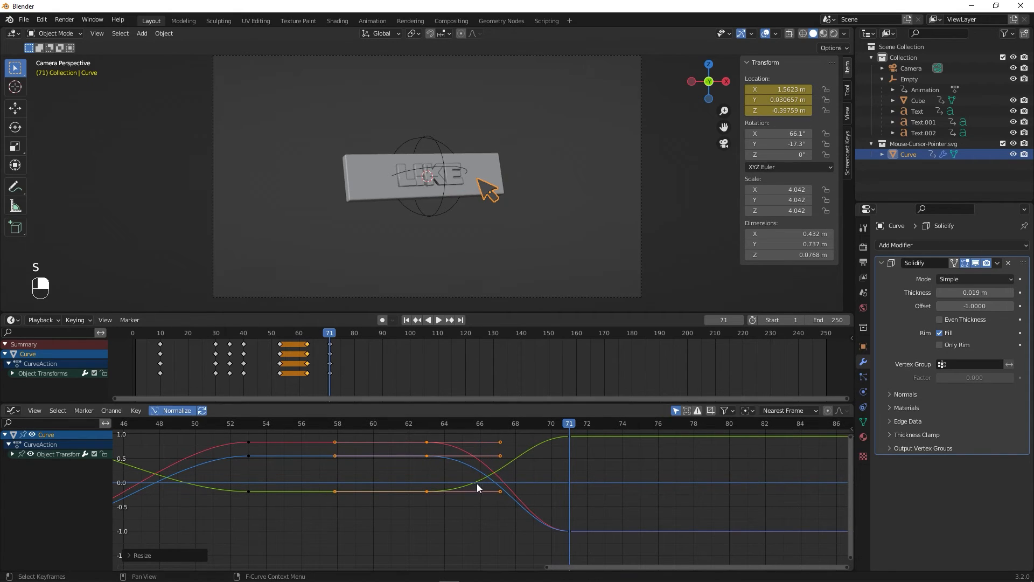
Lengthen the curve handles of the pointer's frame 71 location keyframes by scaling them horizontally to about double or more.
{"action": "left_click_drag", "start_coordinate": [589, 538], "coordinate": [534, 413]}
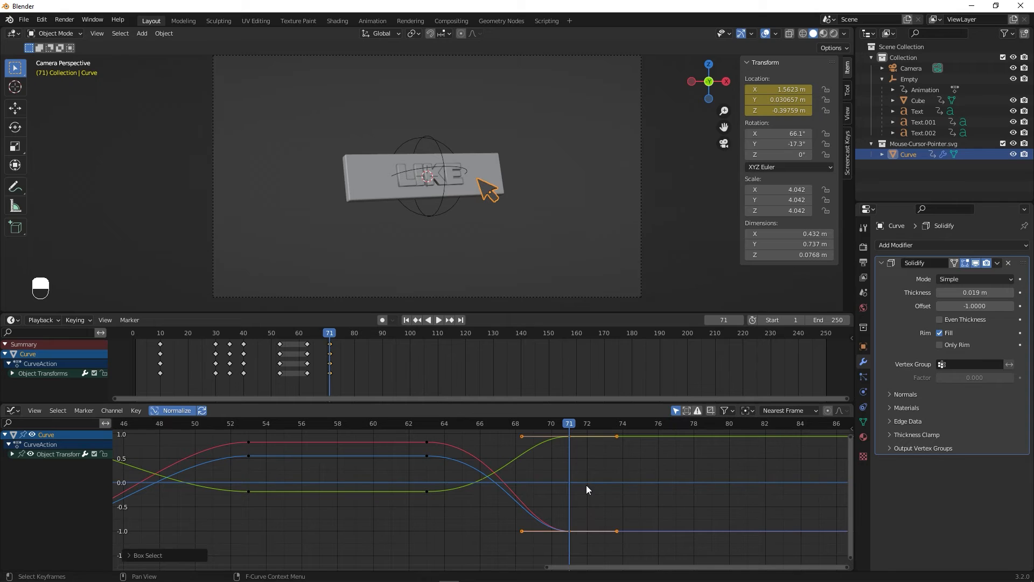
{"action": "key", "text": "s"}
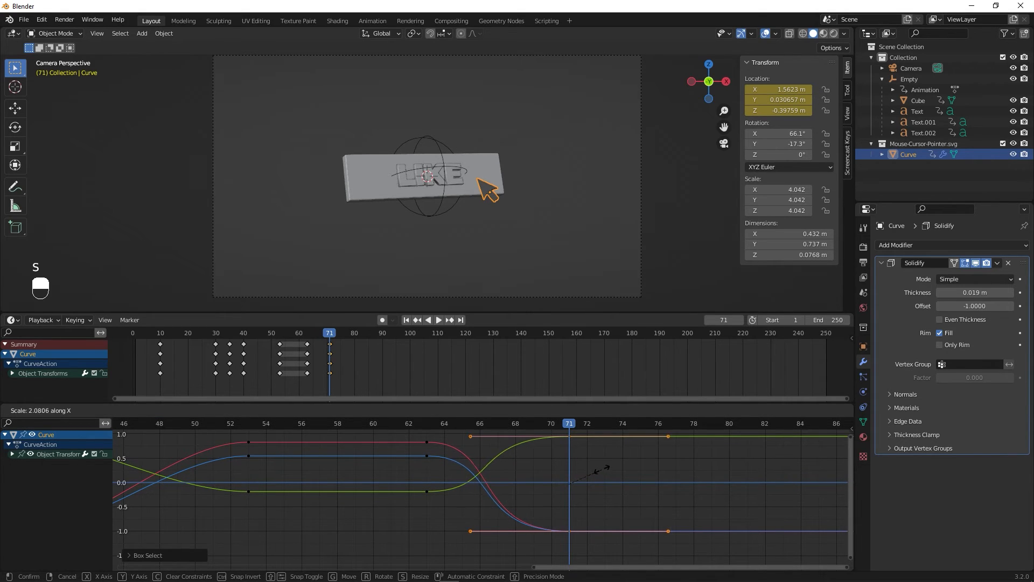
{"action": "left_click", "coordinate": [516, 446]}
Play back the pointer's smoothed return to the LIKE button.
{"action": "key", "text": "space"}
{"action": "key", "text": "space"}
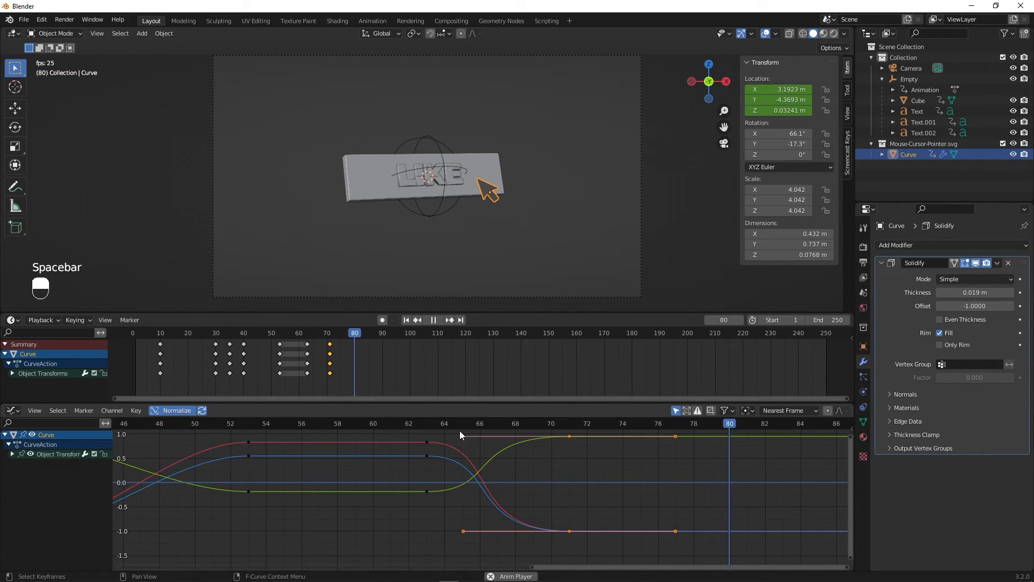
{"action": "key", "text": "space"}
{"action": "key", "text": "space"}
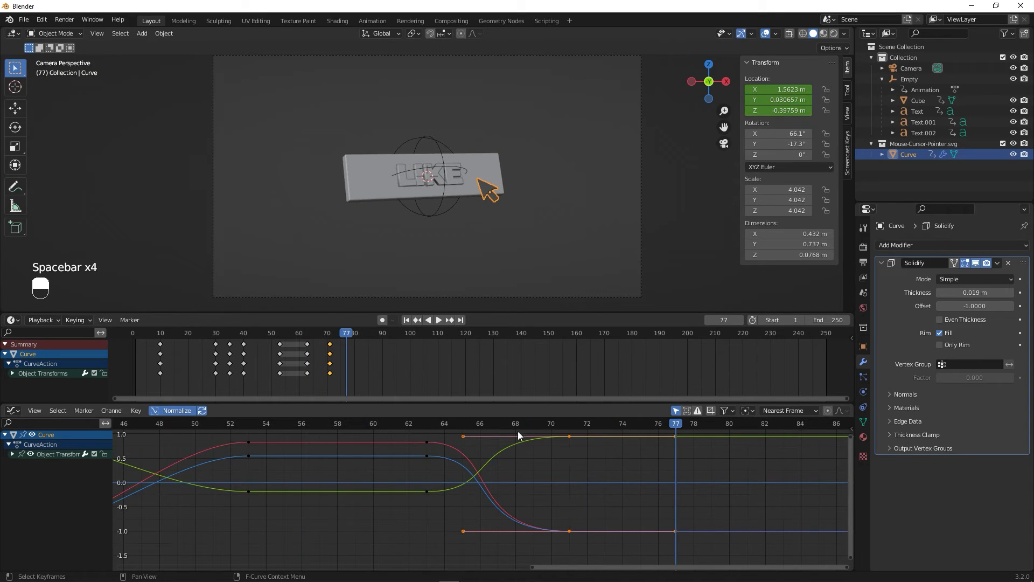
At frame 75, push the pointer into the LIKE button with a Y location of 0.31066 m and keyframe its location.
{"action": "left_click_drag", "start_coordinate": [547, 424], "coordinate": [565, 424]}
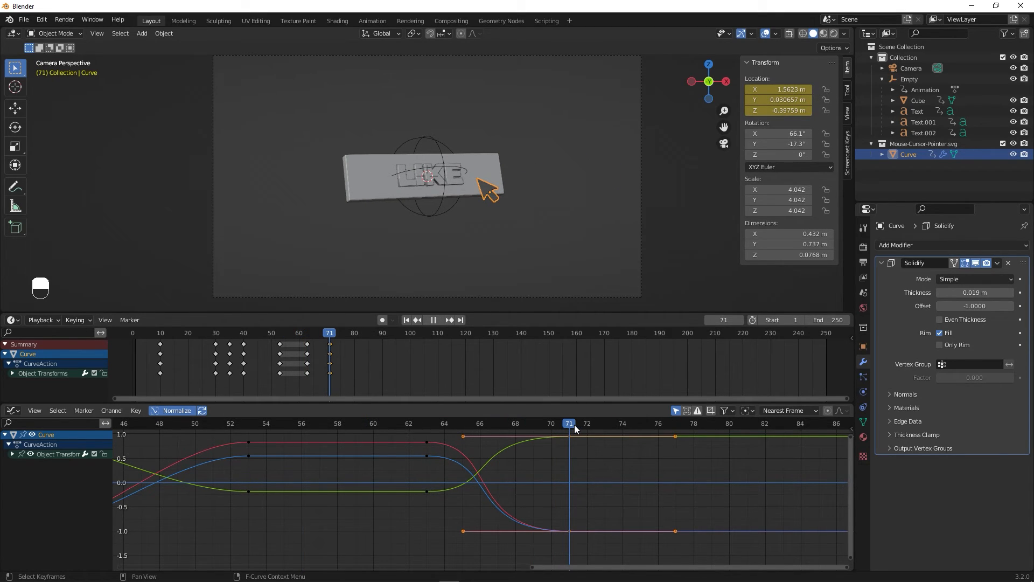
{"action": "left_click_drag", "start_coordinate": [575, 424], "coordinate": [639, 428]}
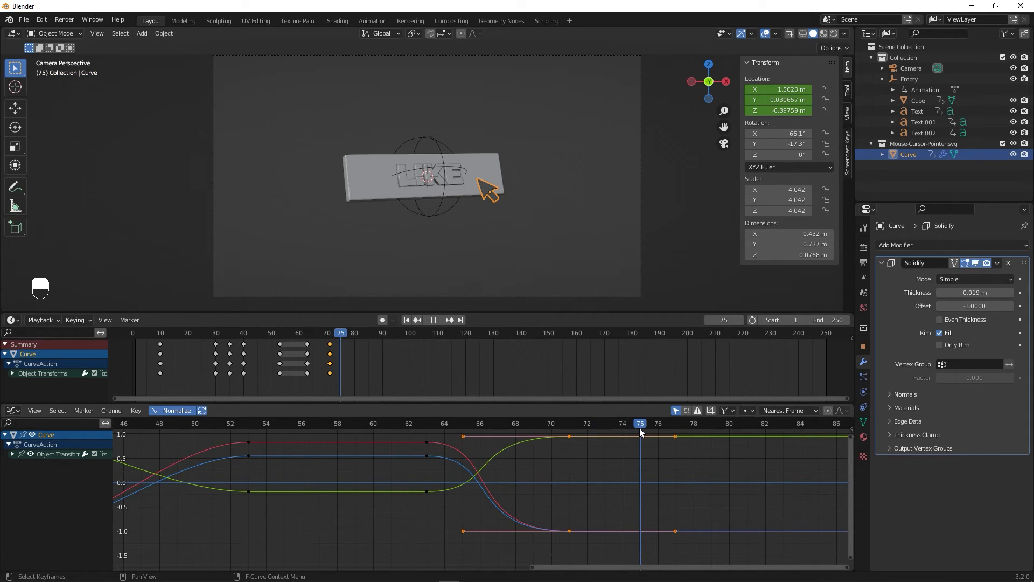
{"action": "key", "text": "alt+a"}
{"action": "left_click_drag", "start_coordinate": [473, 235], "coordinate": [410, 185], "text": "alt"}
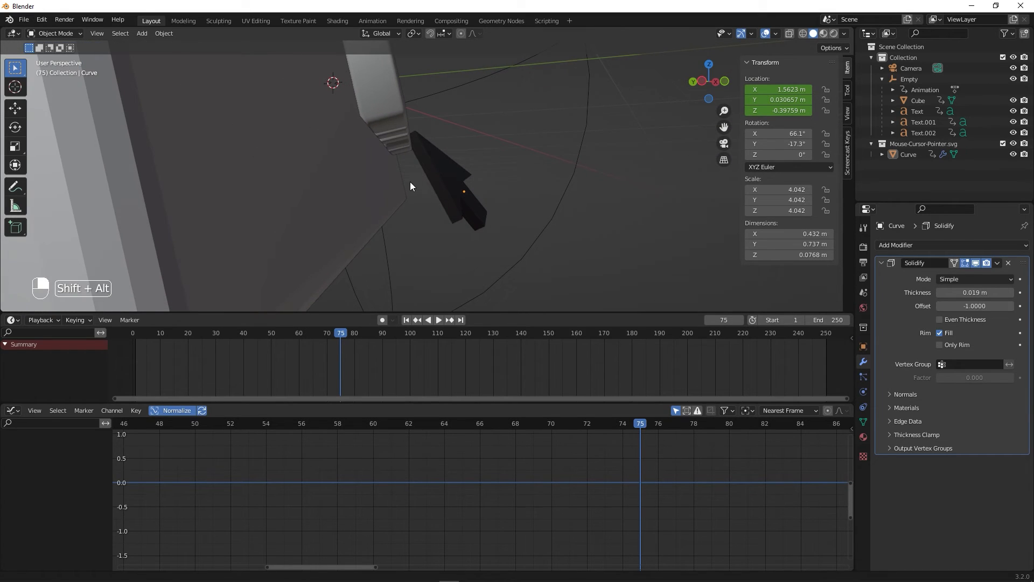
{"action": "left_click", "coordinate": [425, 159]}
{"action": "left_click_drag", "start_coordinate": [787, 100], "coordinate": [830, 99]}
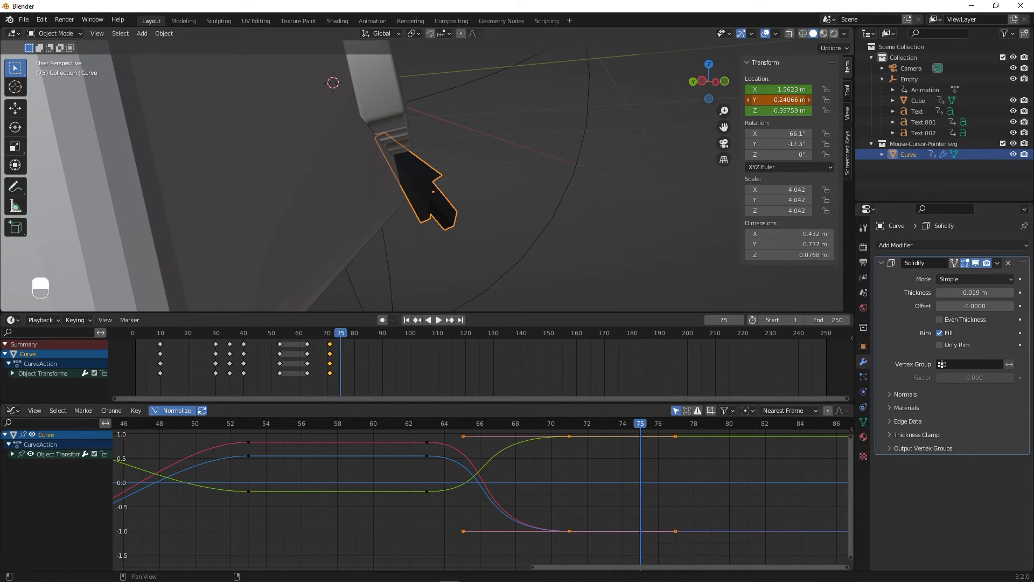
{"action": "mouse_move", "coordinate": [447, 208]}
{"action": "left_mouse_down", "text": "alt"}
{"action": "mouse_move", "coordinate": [457, 206]}
{"action": "mouse_move", "coordinate": [416, 213]}
{"action": "mouse_move", "coordinate": [454, 206]}
{"action": "mouse_move", "coordinate": [432, 209]}
{"action": "left_mouse_up", "text": "alt"}
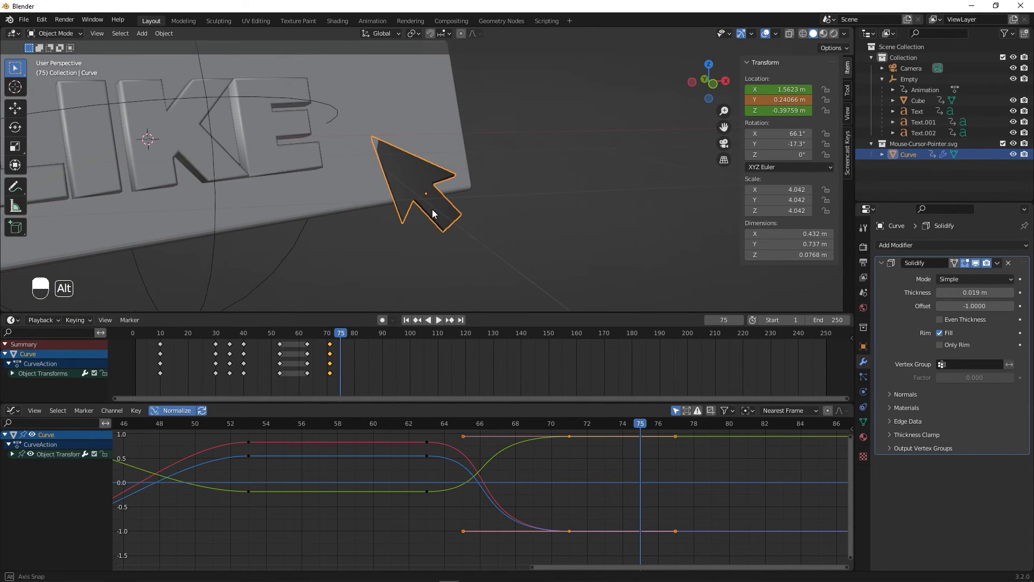
{"action": "left_click", "coordinate": [748, 100]}
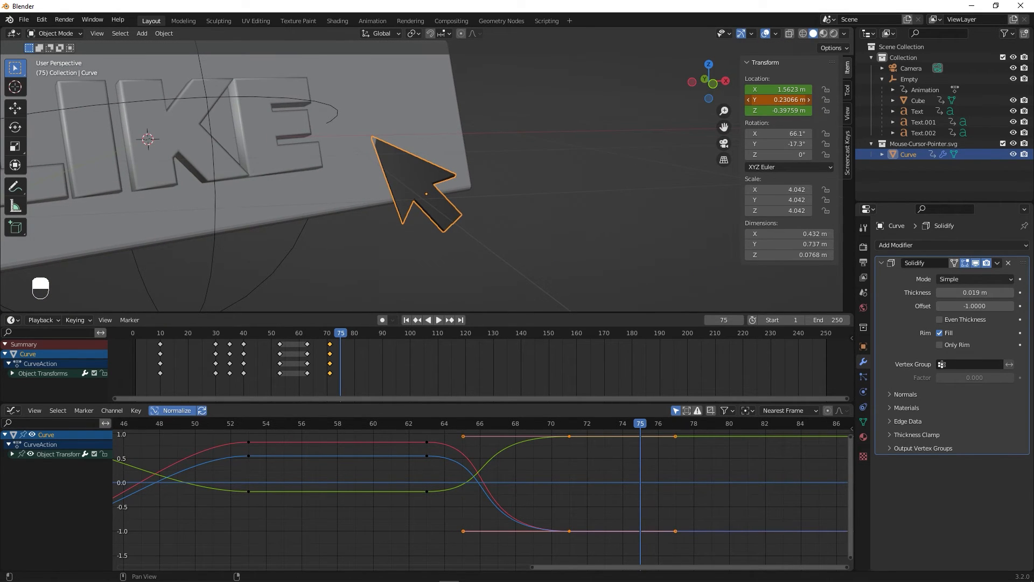
{"action": "left_click_drag", "start_coordinate": [781, 100], "coordinate": [794, 100]}
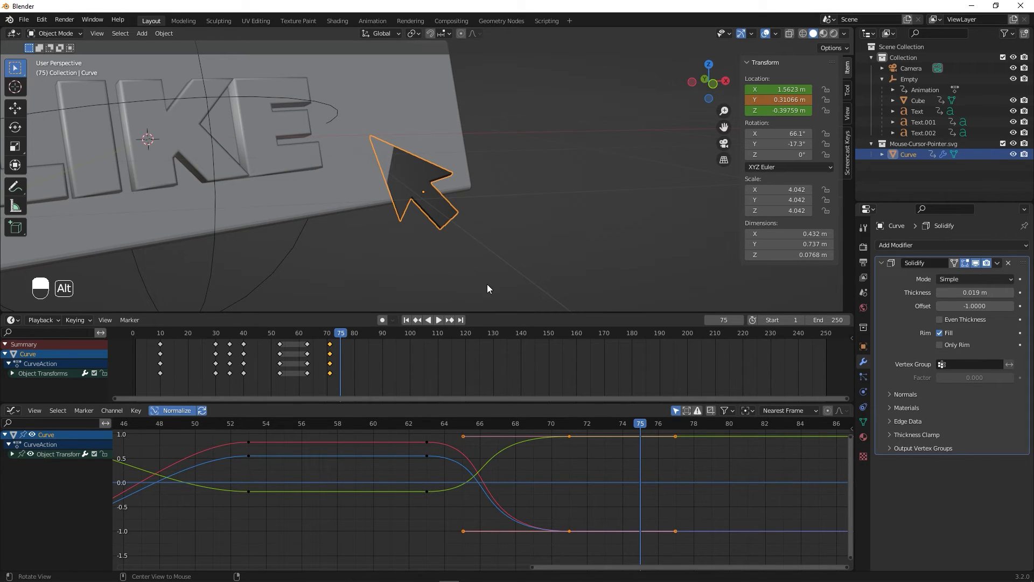
{"action": "left_click_drag", "start_coordinate": [487, 285], "coordinate": [539, 264], "text": "alt"}
{"action": "right_click", "coordinate": [774, 99]}
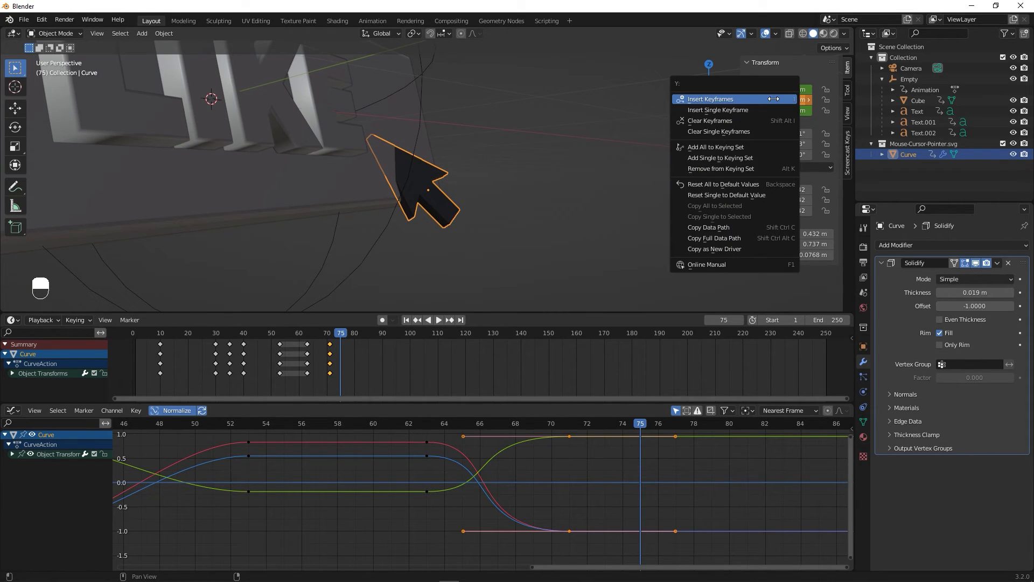
{"action": "left_click", "coordinate": [739, 99]}
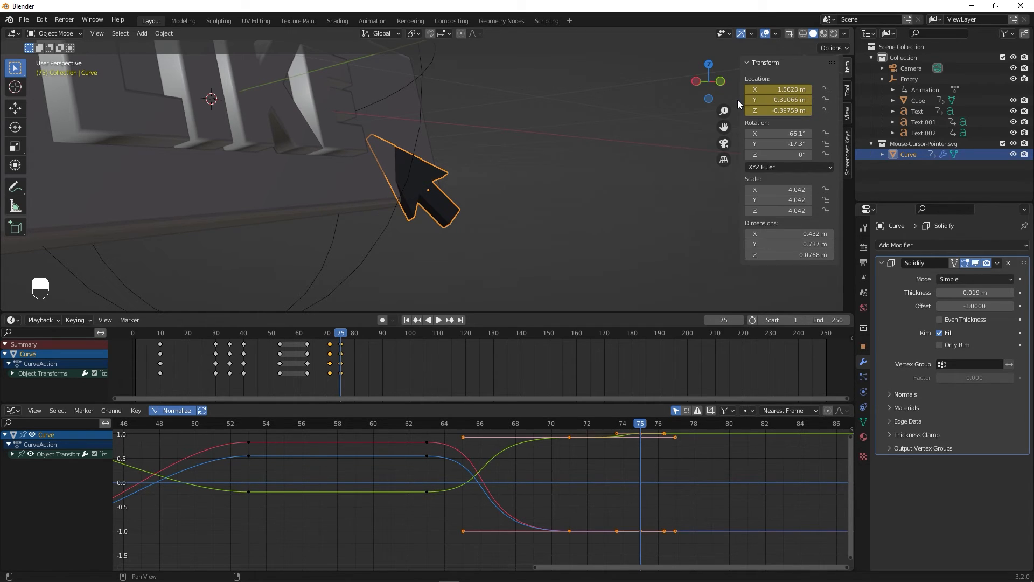
Copy the pointer's frame 71 location keyframes and paste them at frame 80.
{"action": "left_click_drag", "start_coordinate": [638, 424], "coordinate": [726, 429]}
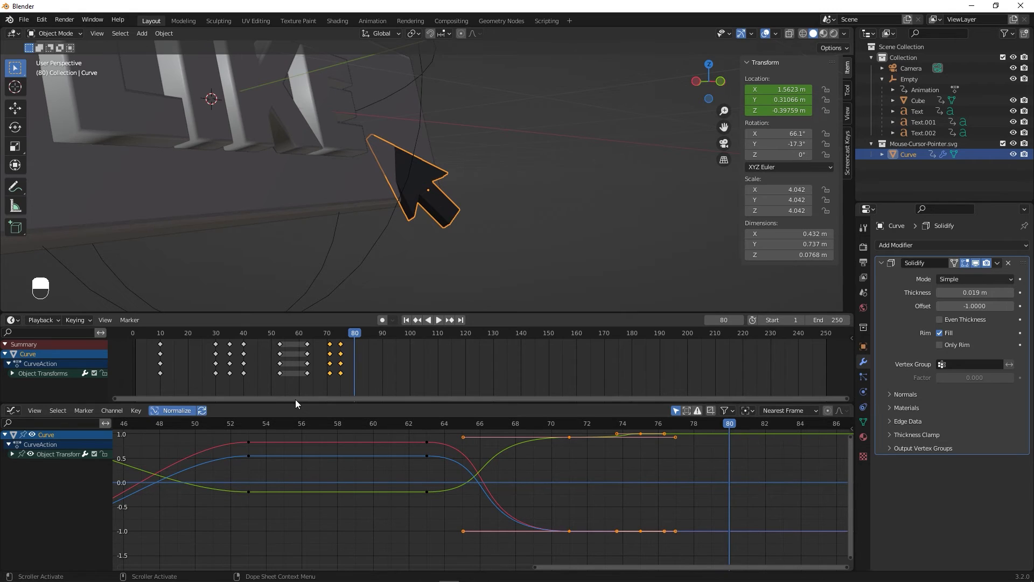
{"action": "left_click_drag", "start_coordinate": [335, 378], "coordinate": [323, 340]}
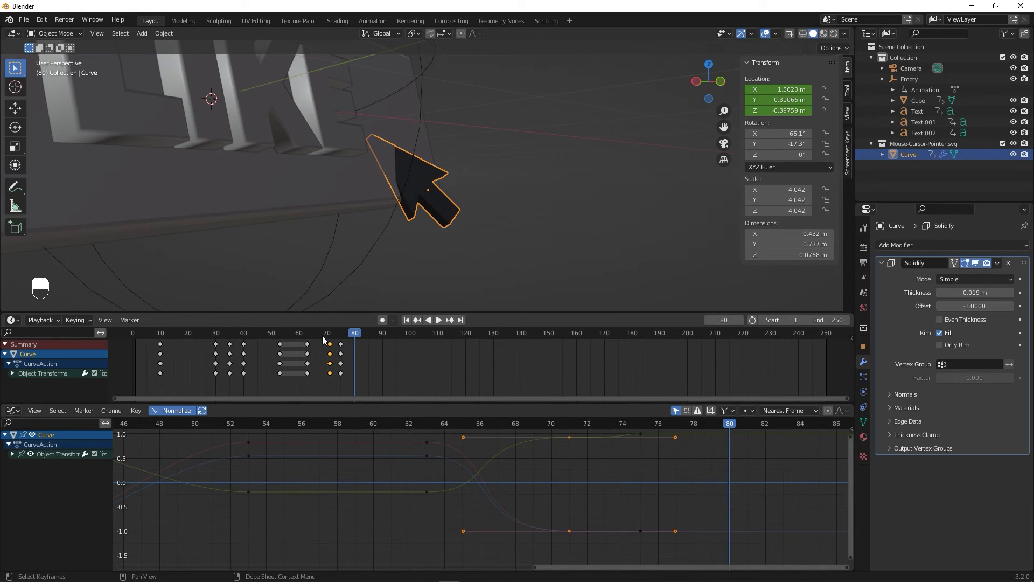
{"action": "key", "text": "ctrl+c"}
{"action": "key", "text": "ctrl+v"}
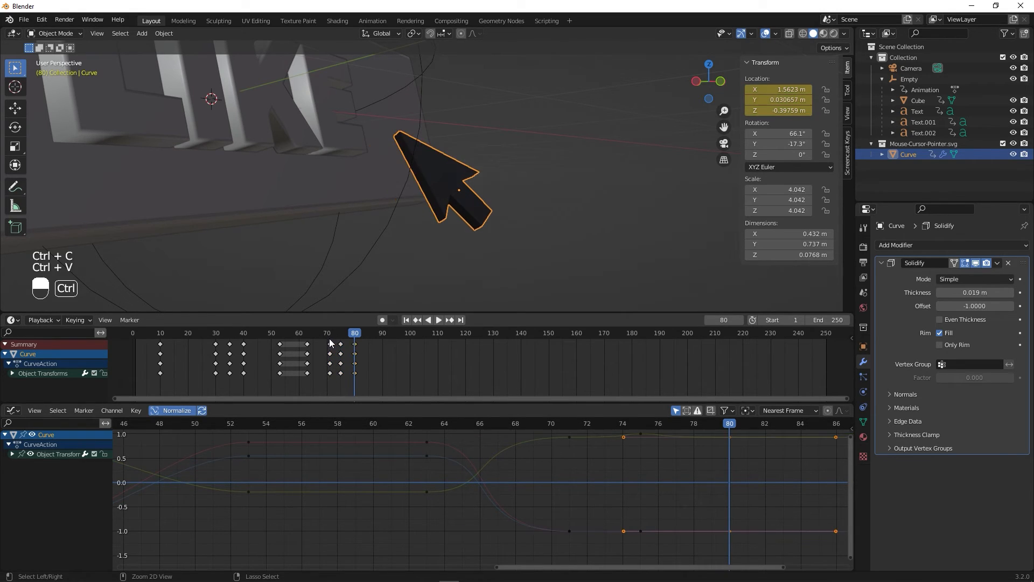
Play back the pointer's push against the LIKE button and inspect it at frame 75.
{"action": "left_click_drag", "start_coordinate": [347, 333], "coordinate": [266, 333]}
{"action": "key", "text": "space"}
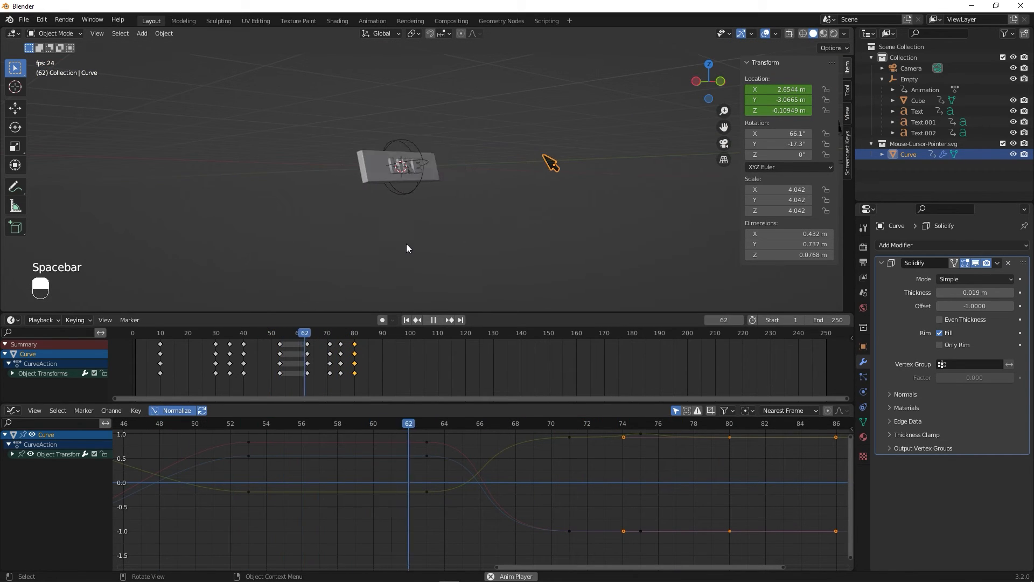
{"action": "key", "text": "space"}
{"action": "mouse_move", "coordinate": [342, 333]}
{"action": "left_mouse_down"}
{"action": "mouse_move", "coordinate": [327, 332]}
{"action": "mouse_move", "coordinate": [341, 333]}
{"action": "left_mouse_up"}
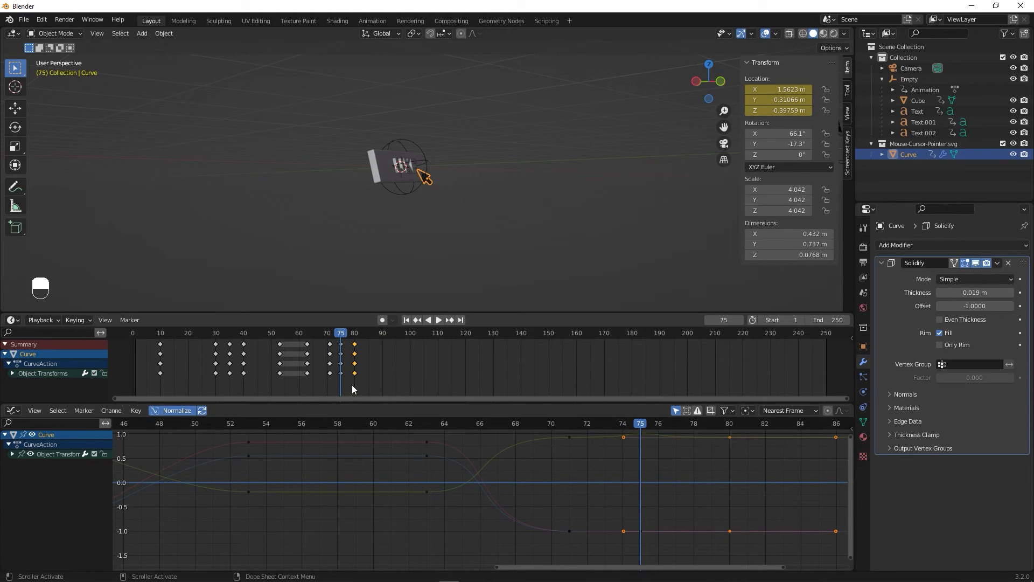
Move the pointer's frame 75 keyframes to frame 77 and its frame 80 keyframes to frame 84.
{"action": "left_click_drag", "start_coordinate": [381, 383], "coordinate": [337, 340]}
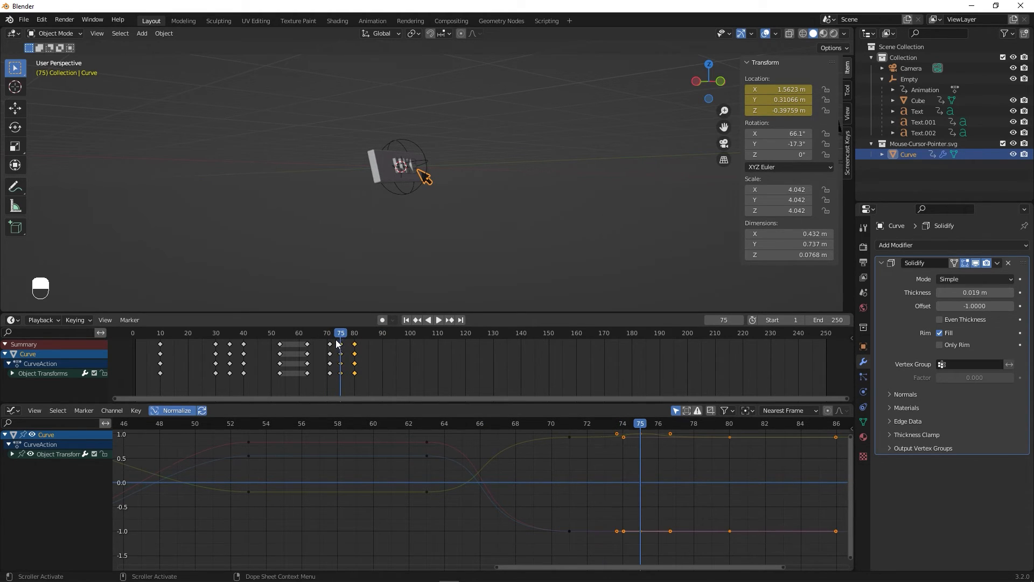
{"action": "key", "text": "g"}
{"action": "left_click", "coordinate": [362, 351]}
{"action": "left_click_drag", "start_coordinate": [385, 374], "coordinate": [354, 339]}
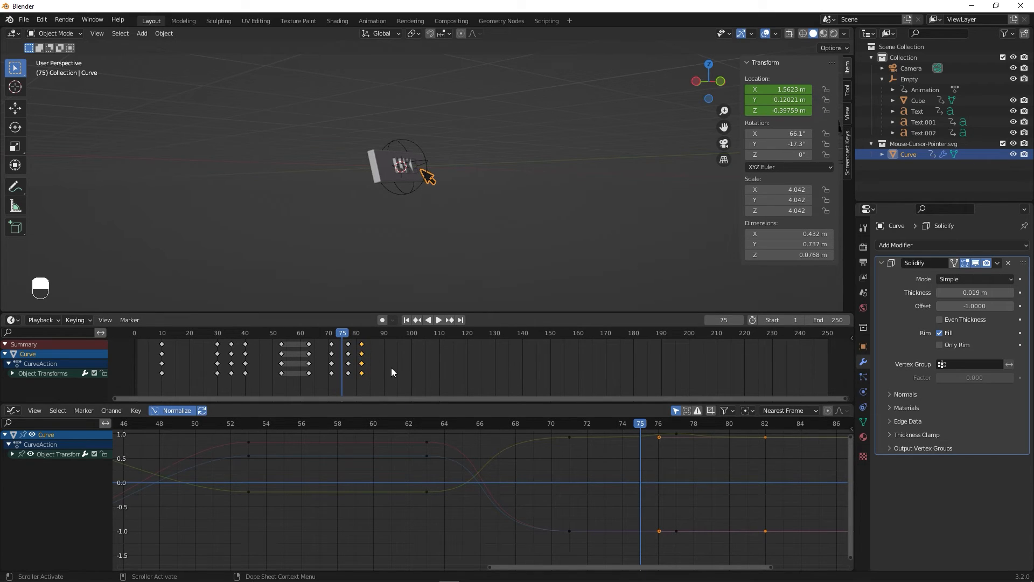
{"action": "key", "text": "g"}
{"action": "left_click", "coordinate": [397, 372]}
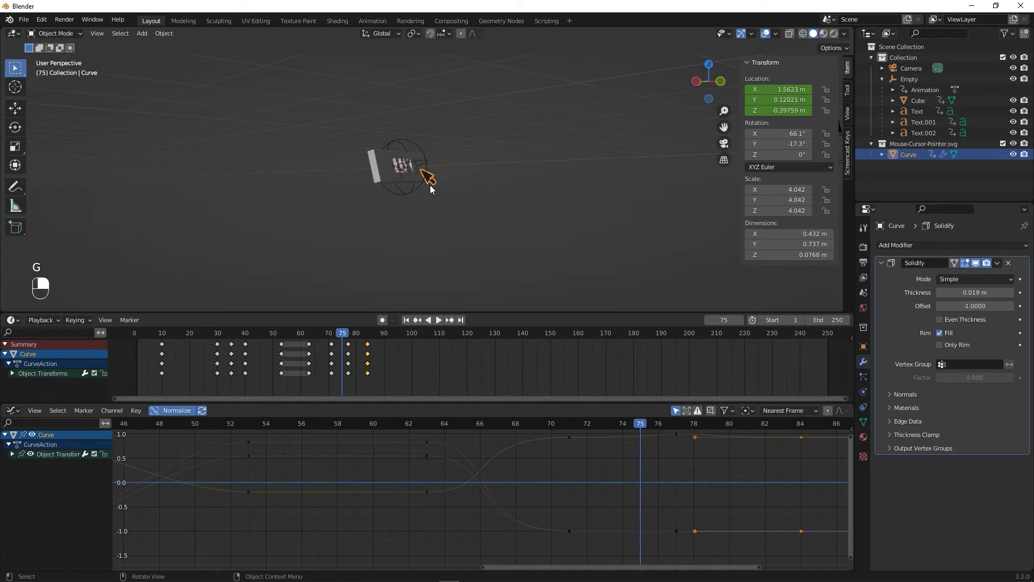
Play back the retimed pointer click through the camera view.
{"action": "key", "text": "KP_0"}
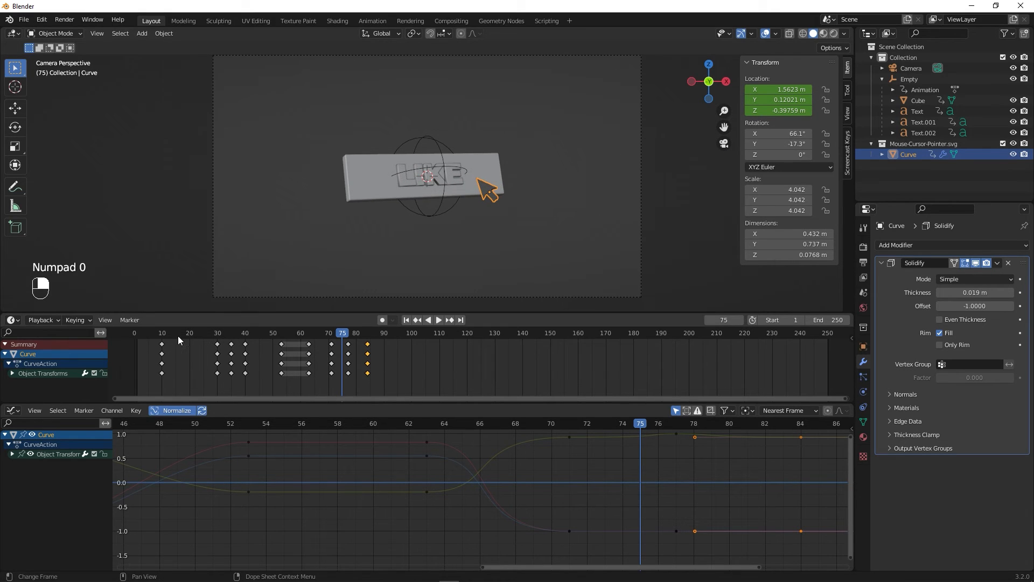
{"action": "key", "text": "space"}
{"action": "left_click", "coordinate": [700, 260]}
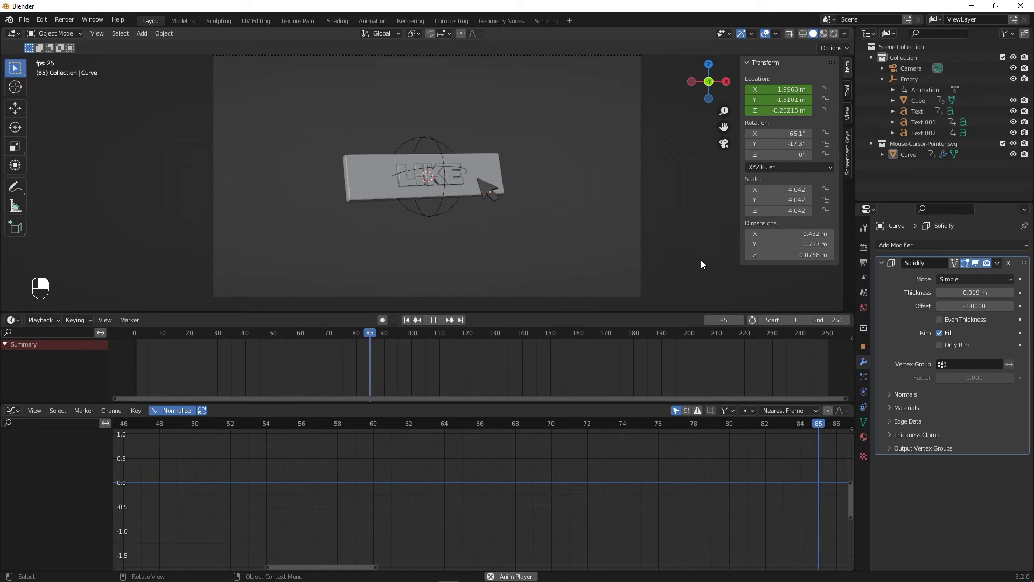
{"action": "key", "text": "space"}
At frame 71, insert a single keyframe on the Z scale of the button's parent Empty.
{"action": "left_click_drag", "start_coordinate": [356, 424], "coordinate": [565, 452]}
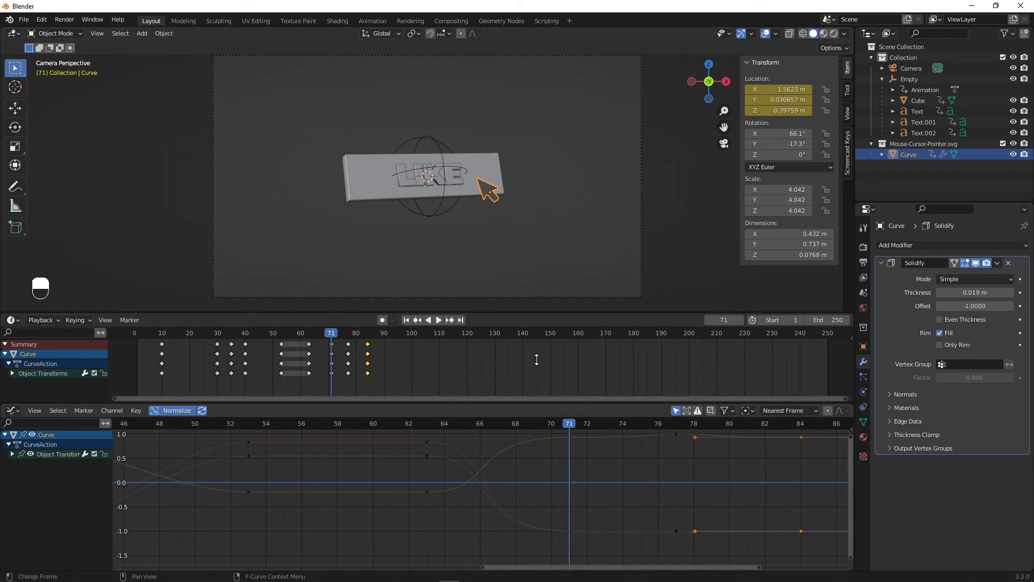
{"action": "left_click", "coordinate": [433, 145]}
{"action": "right_click", "coordinate": [807, 211]}
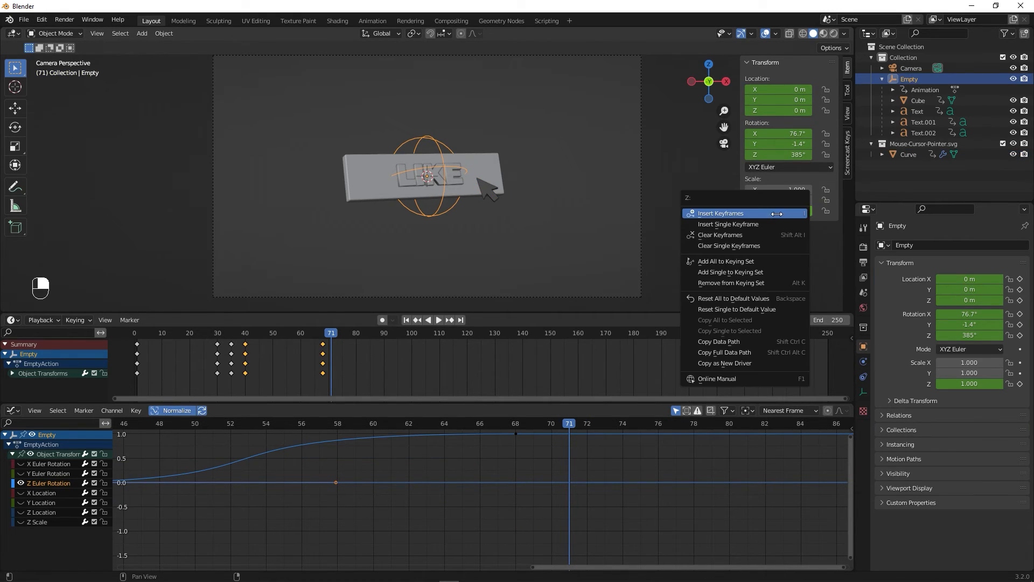
{"action": "left_click", "coordinate": [737, 224]}
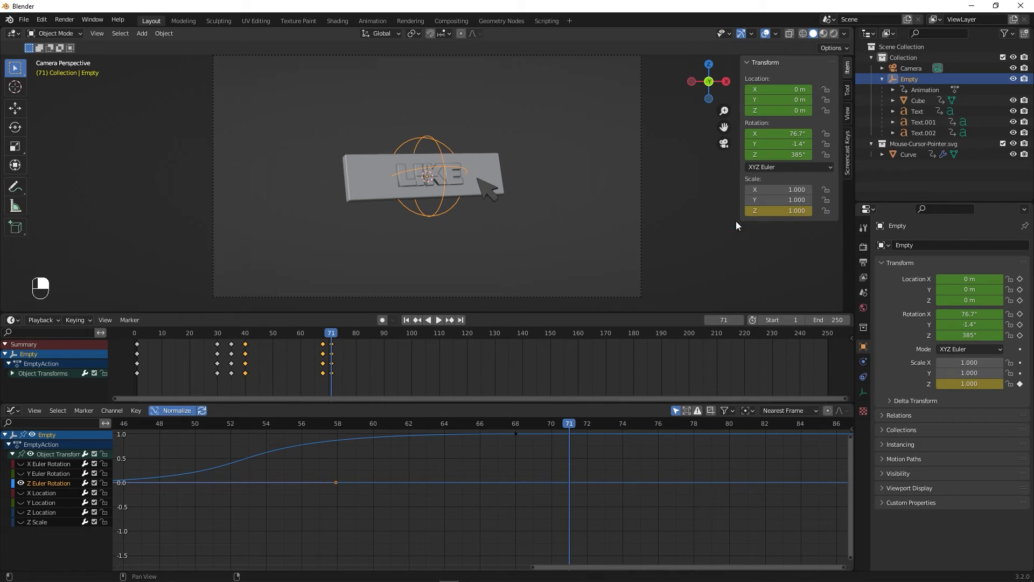
At frame 77, set the Empty's Z scale to 0.467 and insert a single keyframe on it.
{"action": "mouse_move", "coordinate": [331, 335]}
{"action": "left_mouse_down"}
{"action": "mouse_move", "coordinate": [361, 340]}
{"action": "mouse_move", "coordinate": [348, 341]}
{"action": "left_mouse_up"}
{"action": "left_click", "coordinate": [488, 186]}
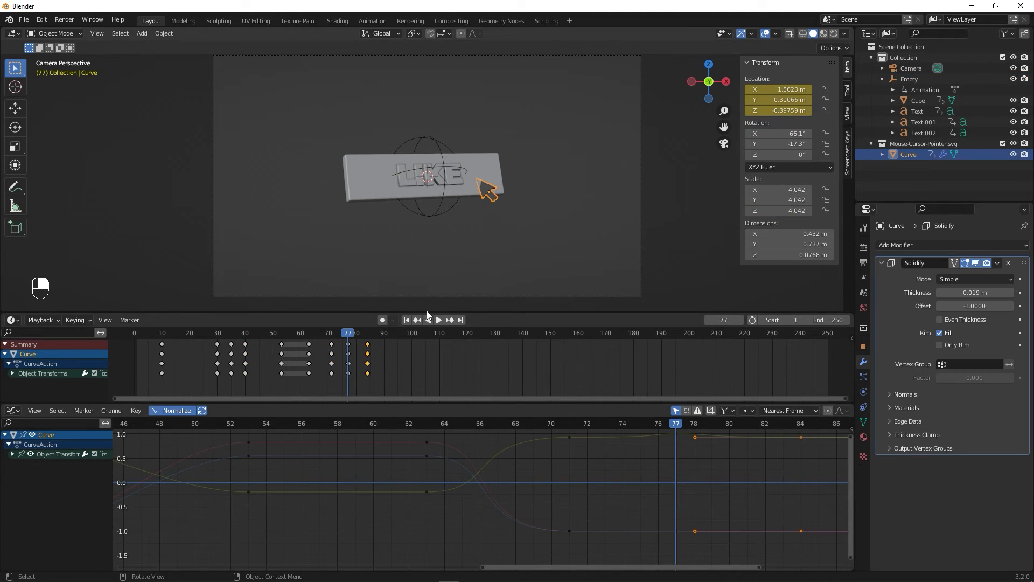
{"action": "left_click", "coordinate": [435, 144]}
{"action": "middle_click_drag", "start_coordinate": [580, 238], "coordinate": [736, 208]}
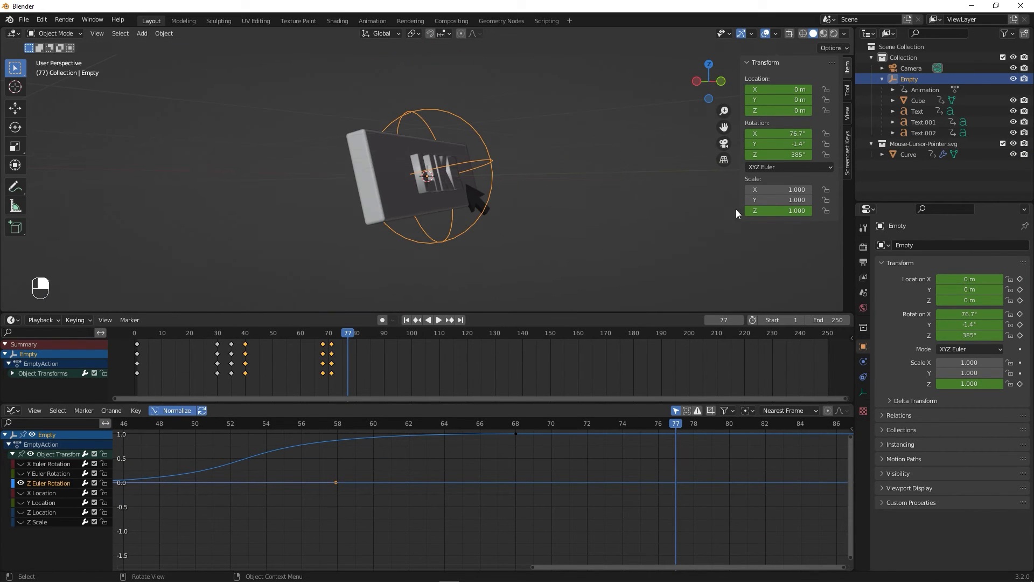
{"action": "left_click_drag", "start_coordinate": [777, 209], "coordinate": [744, 210]}
{"action": "right_click", "coordinate": [744, 210]}
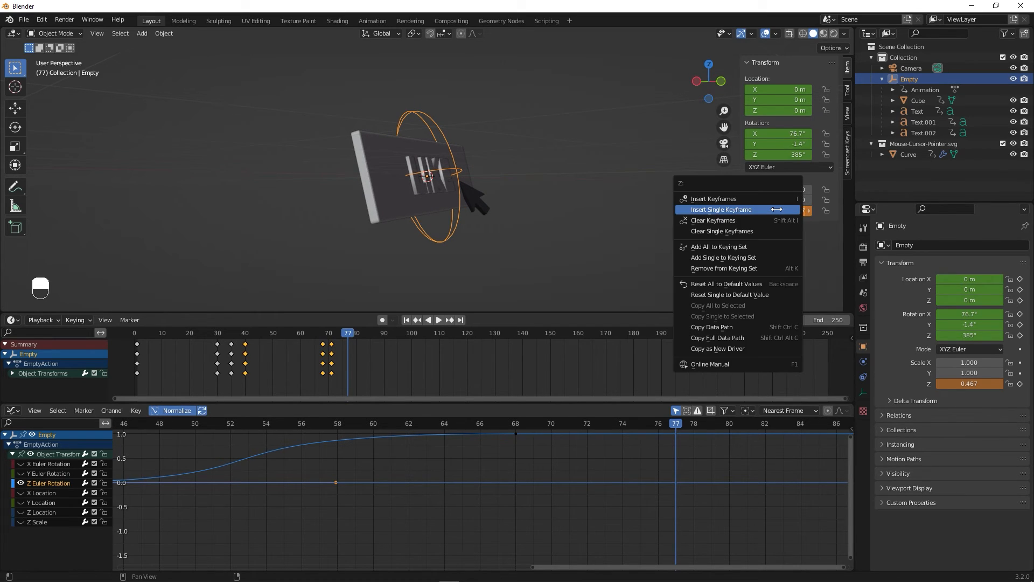
{"action": "left_click", "coordinate": [744, 209]}
At frame 83, set the Empty's Z scale to 1 and insert a single keyframe on it.
{"action": "key", "text": "space"}
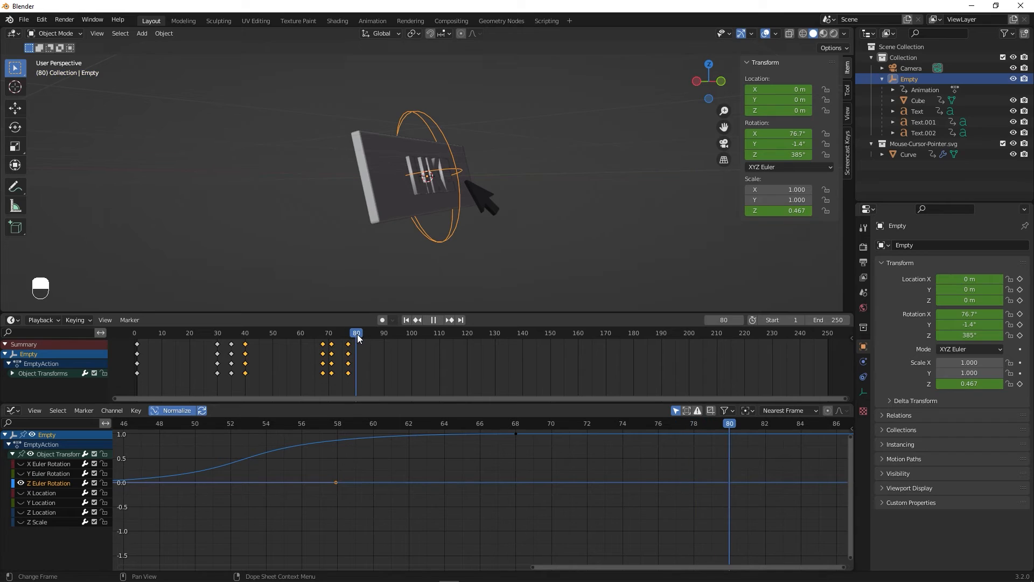
{"action": "left_click_drag", "start_coordinate": [358, 335], "coordinate": [364, 335]}
{"action": "key", "text": "space"}
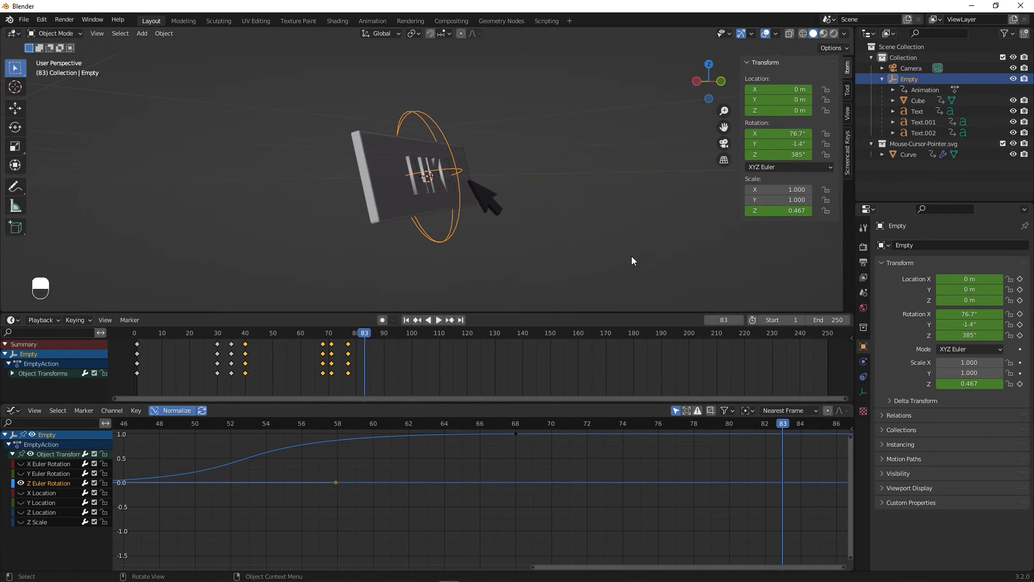
{"action": "left_click", "coordinate": [801, 210]}
{"action": "type", "text": "4"}
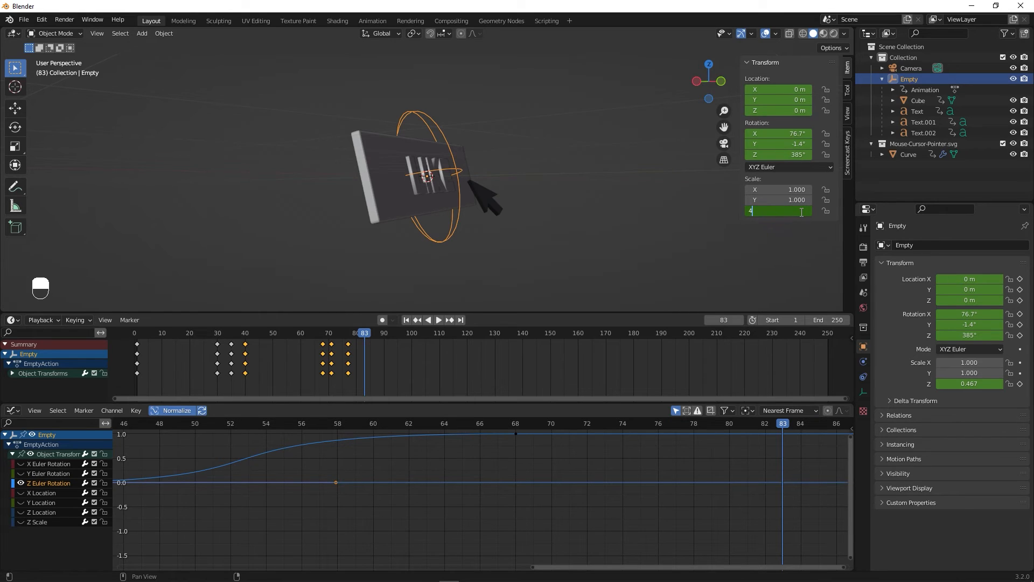
{"action": "key", "text": "Return"}
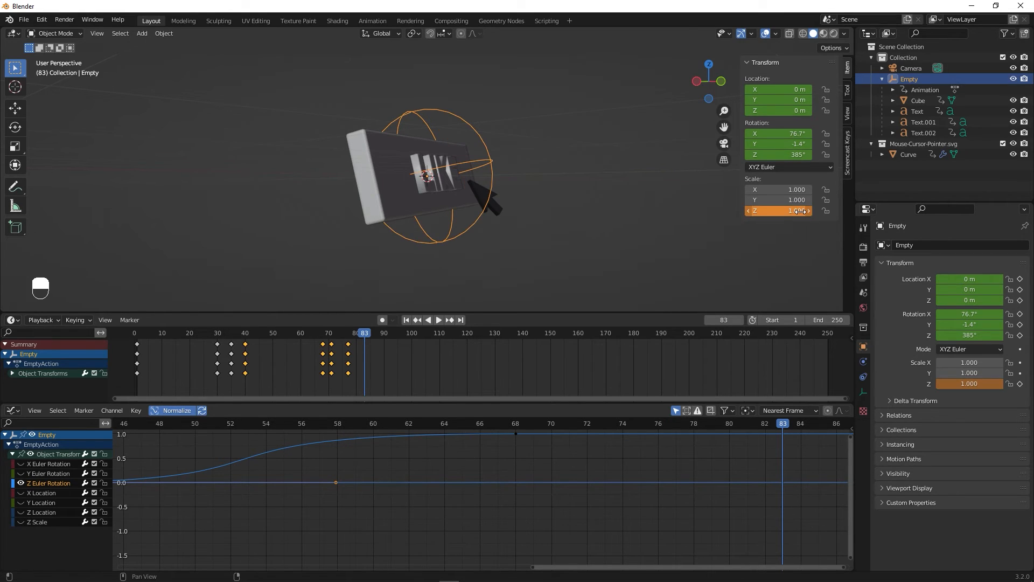
{"action": "right_click", "coordinate": [779, 211]}
{"action": "left_click", "coordinate": [779, 212]}
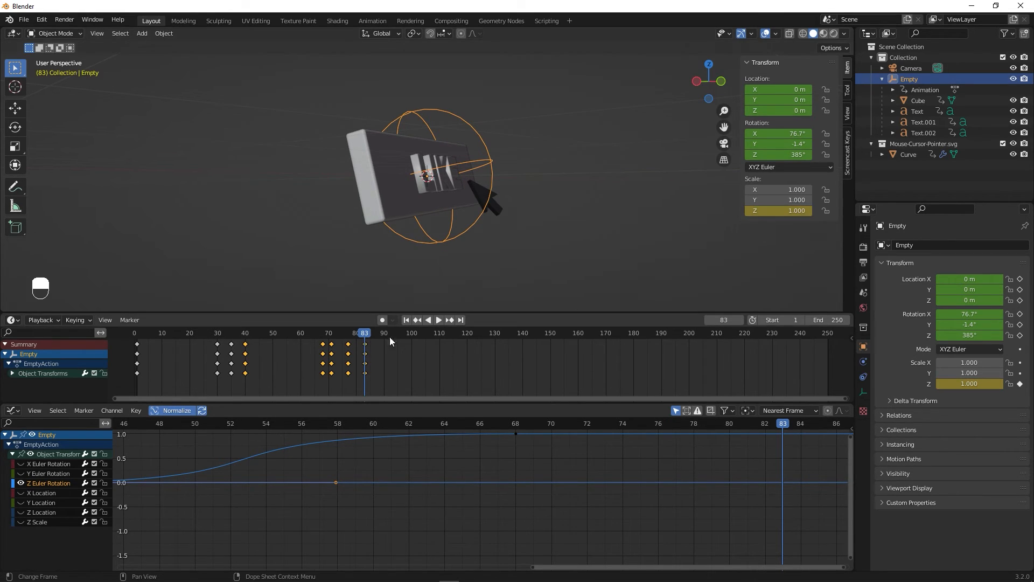
Play back the button's press animation and scrub on to frame 87.
{"action": "left_click_drag", "start_coordinate": [364, 335], "coordinate": [256, 334]}
{"action": "key", "text": "space"}
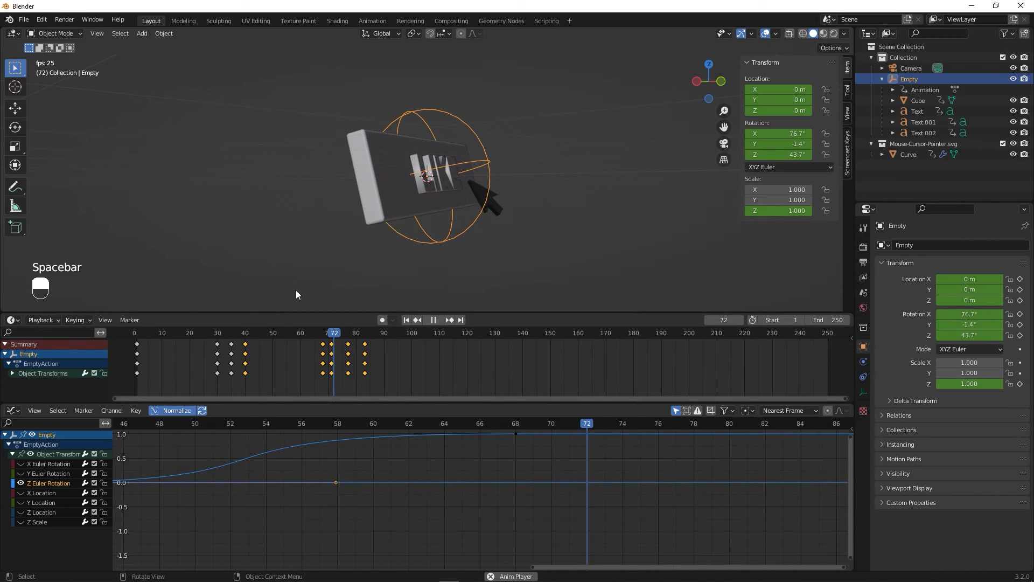
{"action": "key", "text": "space"}
{"action": "left_click_drag", "start_coordinate": [322, 338], "coordinate": [375, 340]}
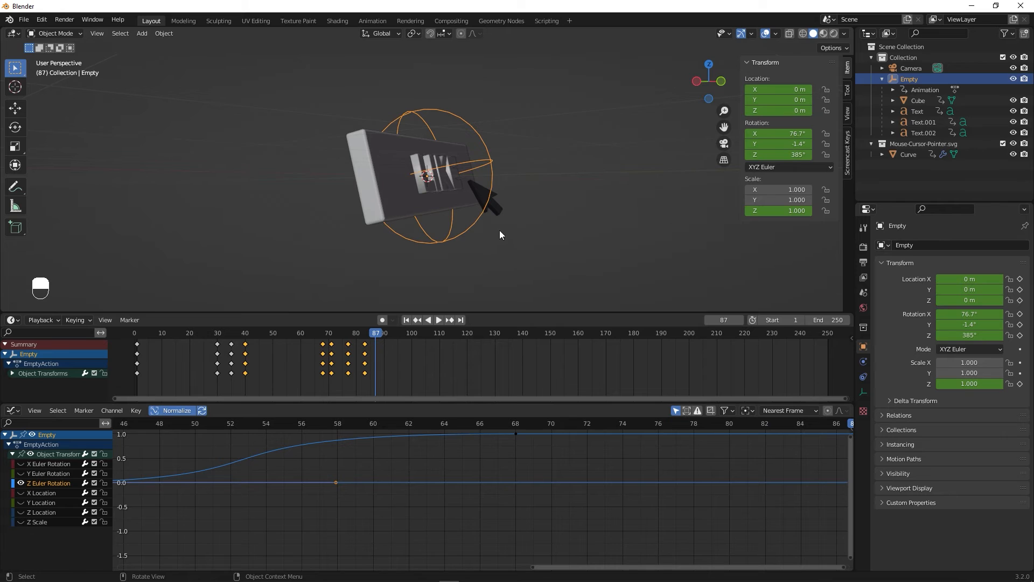
At frame 105, move the mouse pointer on X and Y out of the camera frame and keyframe its location.
{"action": "left_click_drag", "start_coordinate": [549, 252], "coordinate": [482, 266], "text": "alt"}
{"action": "scroll", "coordinate": [482, 266], "scroll_direction": "down", "scroll_amount": 6}
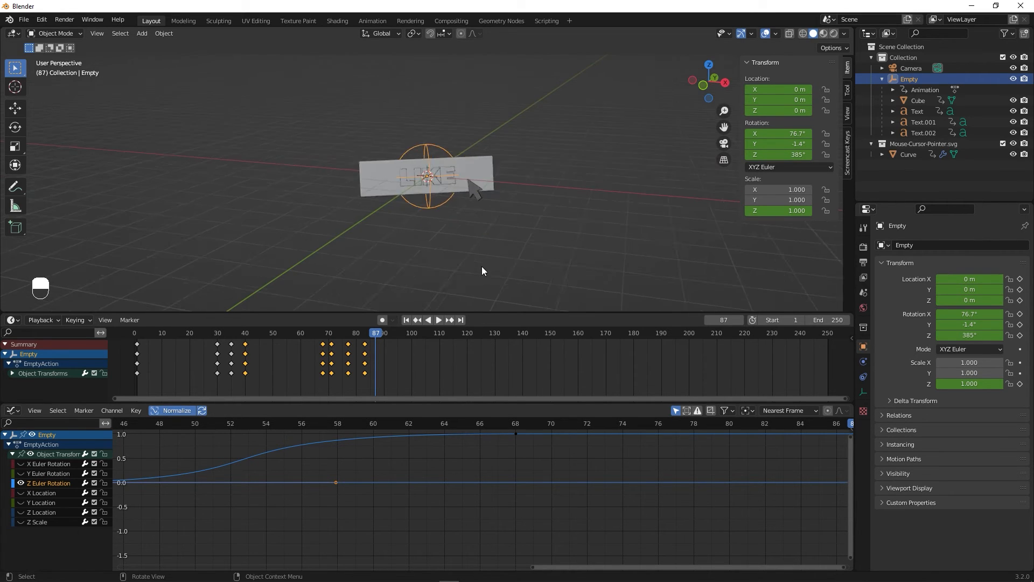
{"action": "left_click", "coordinate": [458, 183]}
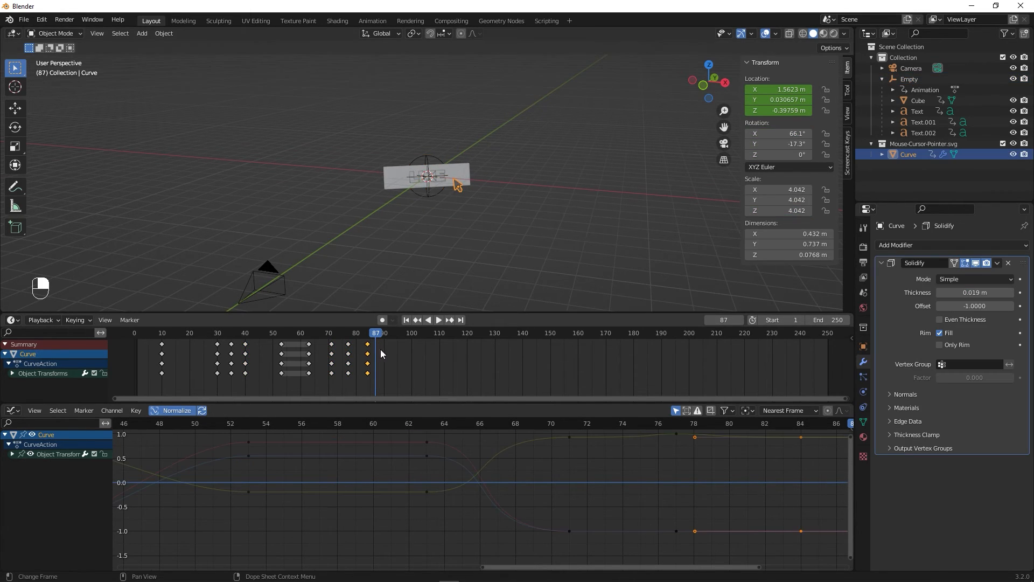
{"action": "key", "text": "space"}
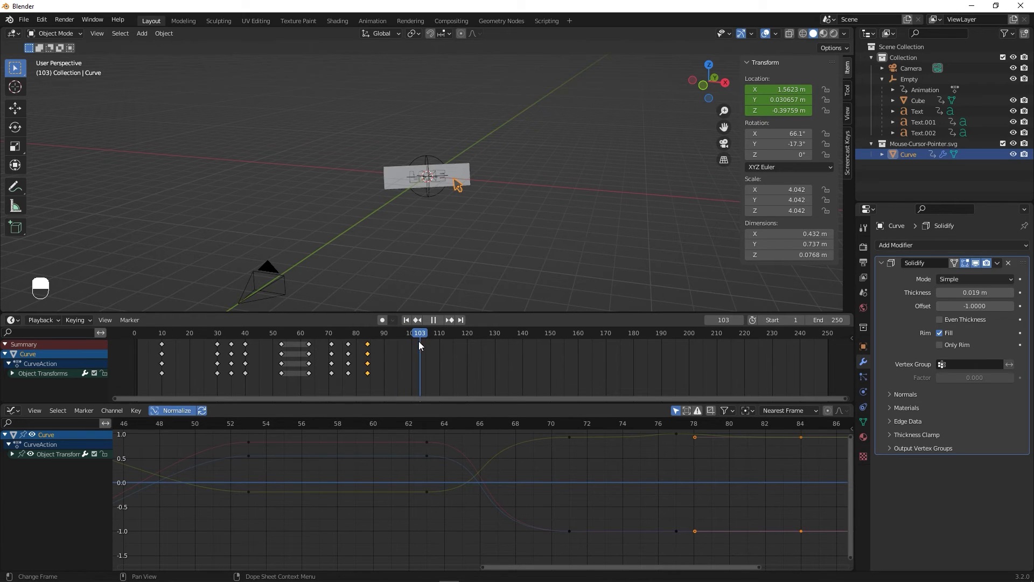
{"action": "left_click_drag", "start_coordinate": [419, 342], "coordinate": [426, 342]}
{"action": "left_click_drag", "start_coordinate": [527, 209], "coordinate": [567, 200], "text": "alt"}
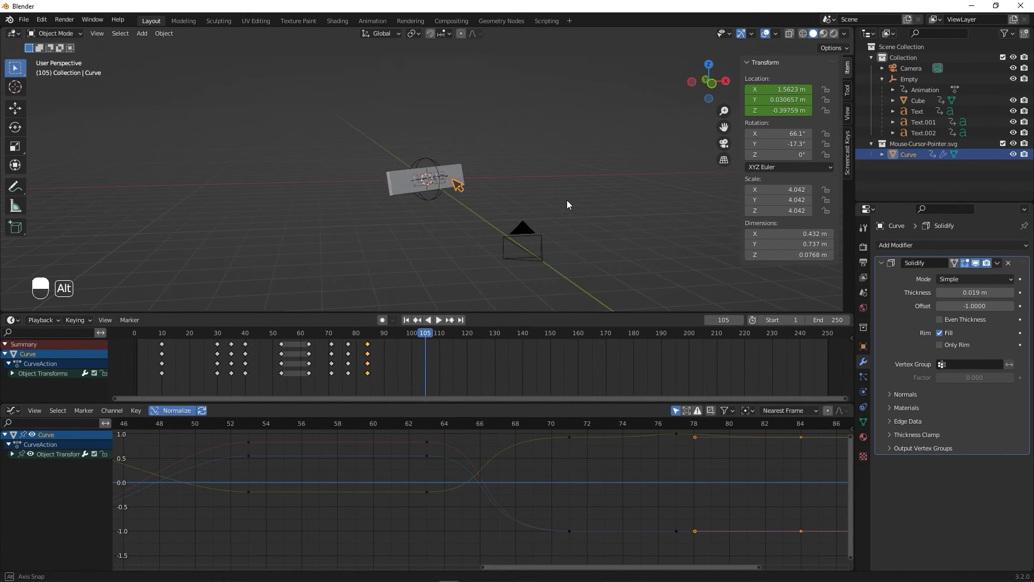
{"action": "key", "text": "KP_0"}
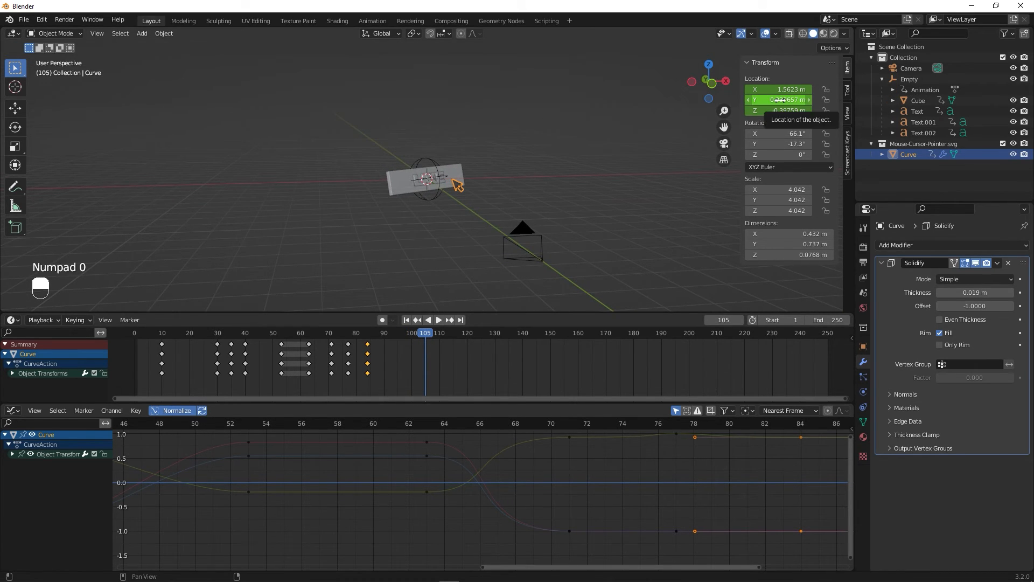
{"action": "key", "text": "KP_0"}
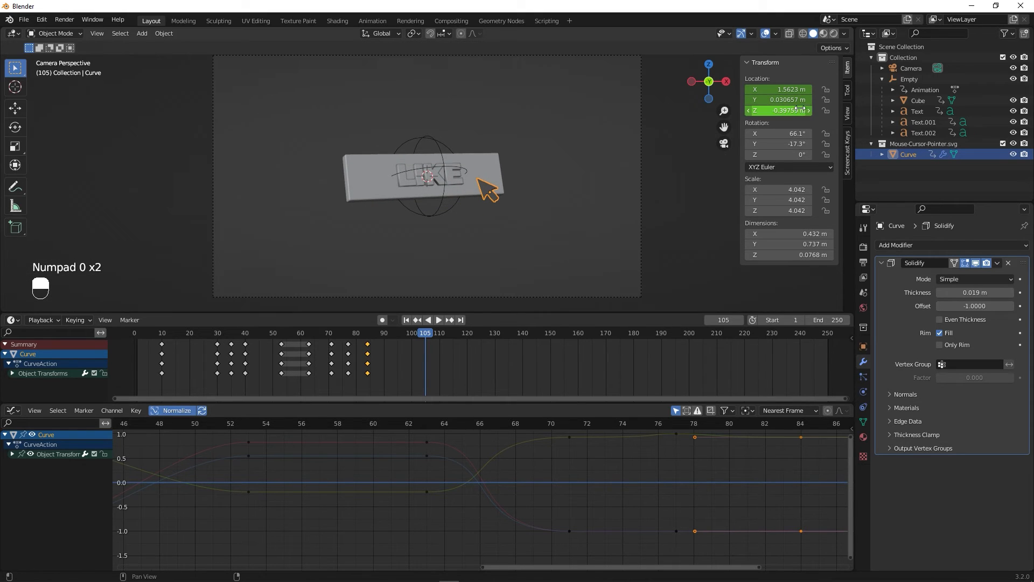
{"action": "mouse_move", "coordinate": [789, 100]}
{"action": "left_mouse_down"}
{"action": "mouse_move", "coordinate": [674, 100]}
{"action": "mouse_move", "coordinate": [810, 84]}
{"action": "mouse_move", "coordinate": [795, 91]}
{"action": "left_mouse_up"}
{"action": "right_click", "coordinate": [796, 89]}
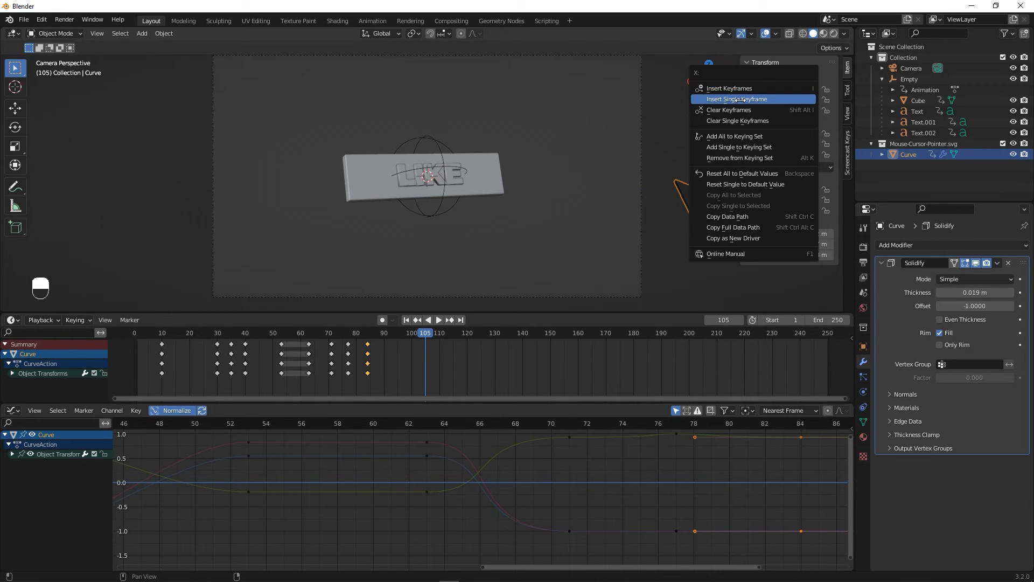
{"action": "left_click", "coordinate": [776, 87]}
Play back the animation from the start through the camera view and scrub through the pointer's exit.
{"action": "left_click", "coordinate": [406, 320]}
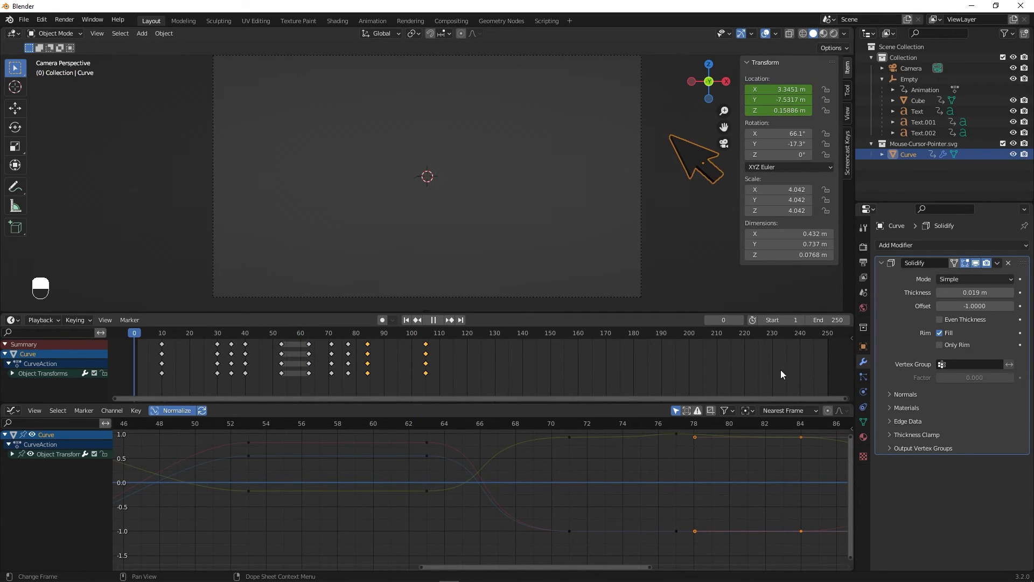
{"action": "key", "text": "space"}
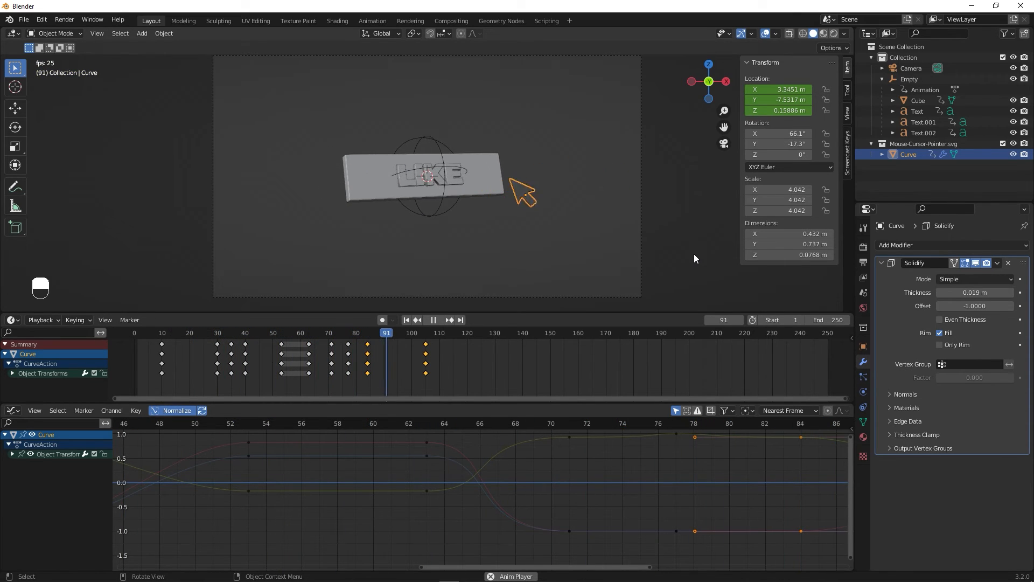
{"action": "left_click_drag", "start_coordinate": [376, 352], "coordinate": [428, 355]}
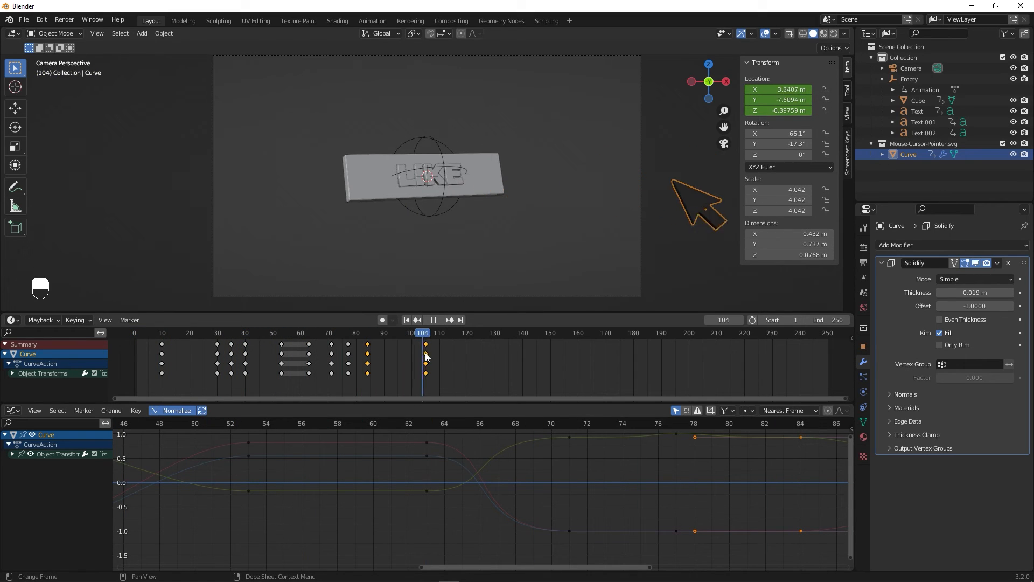
{"action": "left_click", "coordinate": [428, 320]}
At frame 90, insert location and rotation keyframes on the button's parent Empty.
{"action": "mouse_move", "coordinate": [397, 343]}
{"action": "left_mouse_down"}
{"action": "mouse_move", "coordinate": [435, 339]}
{"action": "mouse_move", "coordinate": [288, 348]}
{"action": "mouse_move", "coordinate": [384, 350]}
{"action": "left_mouse_up"}
{"action": "left_click", "coordinate": [434, 138]}
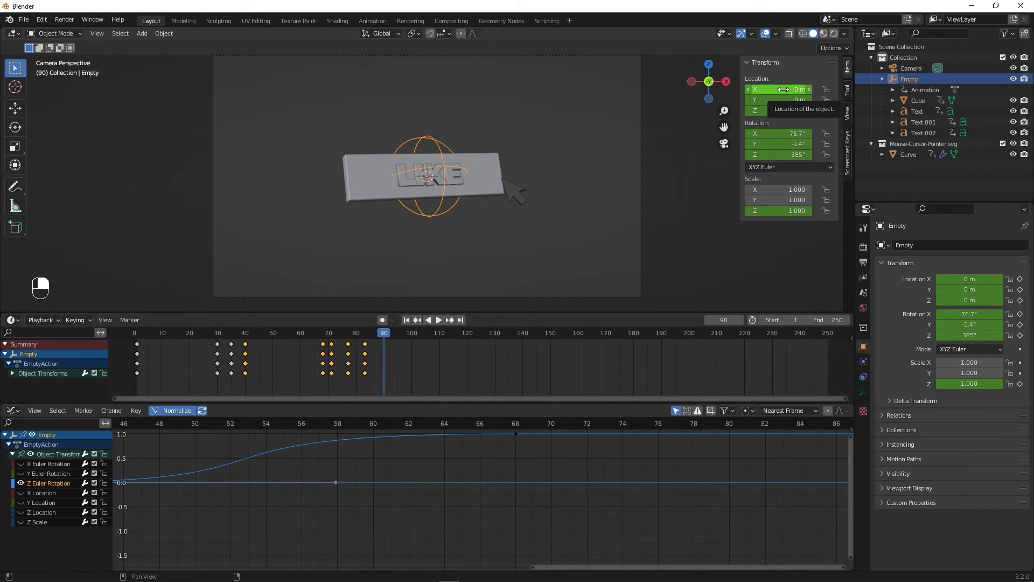
{"action": "key", "text": "i"}
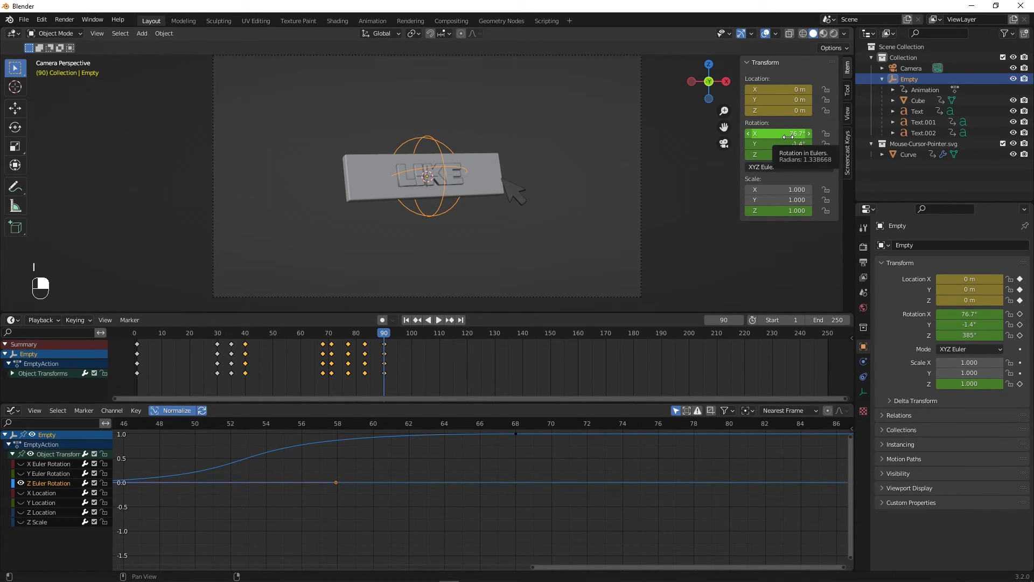
{"action": "key", "text": "i"}
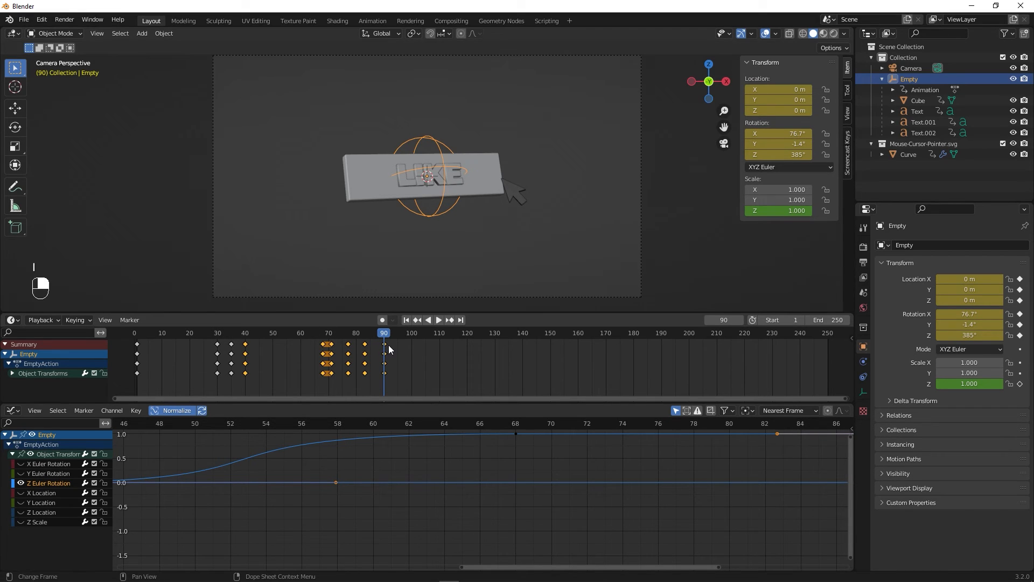
At frame 110, lower the Empty's Z location to -4.16 m, below the camera frame, and keyframe its location.
{"action": "key", "text": "space"}
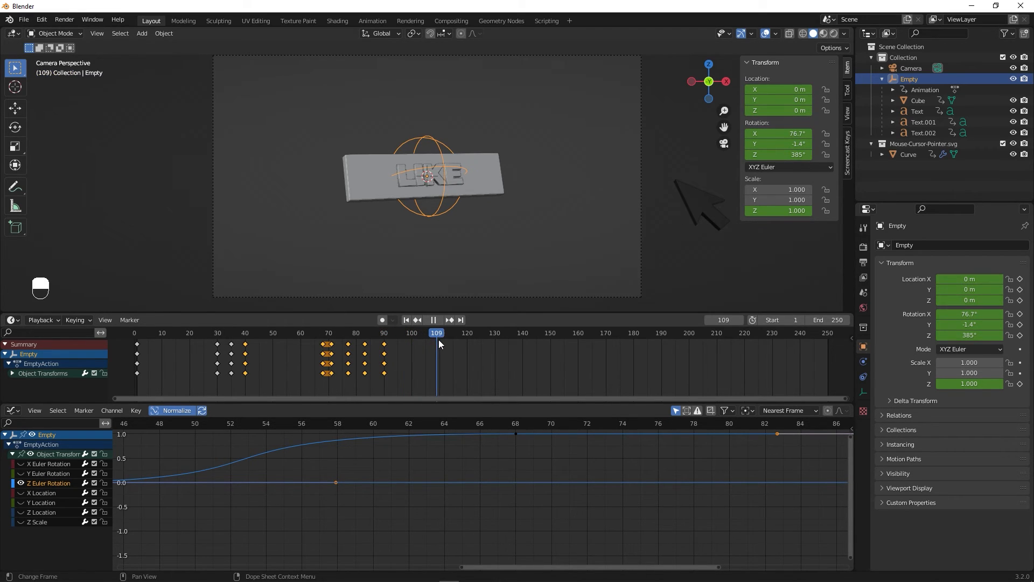
{"action": "left_click", "coordinate": [495, 216]}
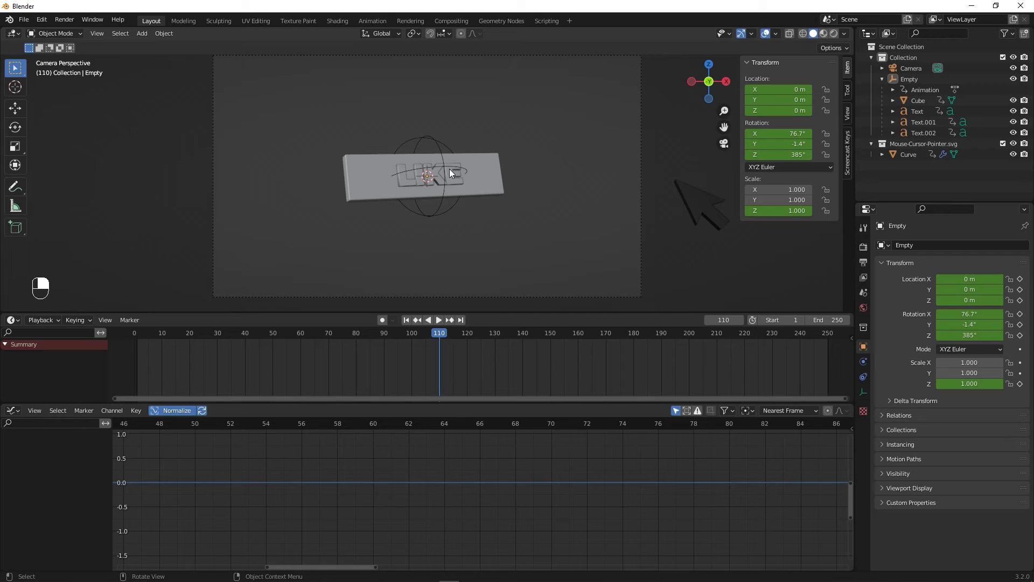
{"action": "left_click", "coordinate": [431, 139]}
{"action": "mouse_move", "coordinate": [778, 110]}
{"action": "left_mouse_down"}
{"action": "mouse_move", "coordinate": [795, 110]}
{"action": "mouse_move", "coordinate": [782, 112]}
{"action": "left_mouse_up"}
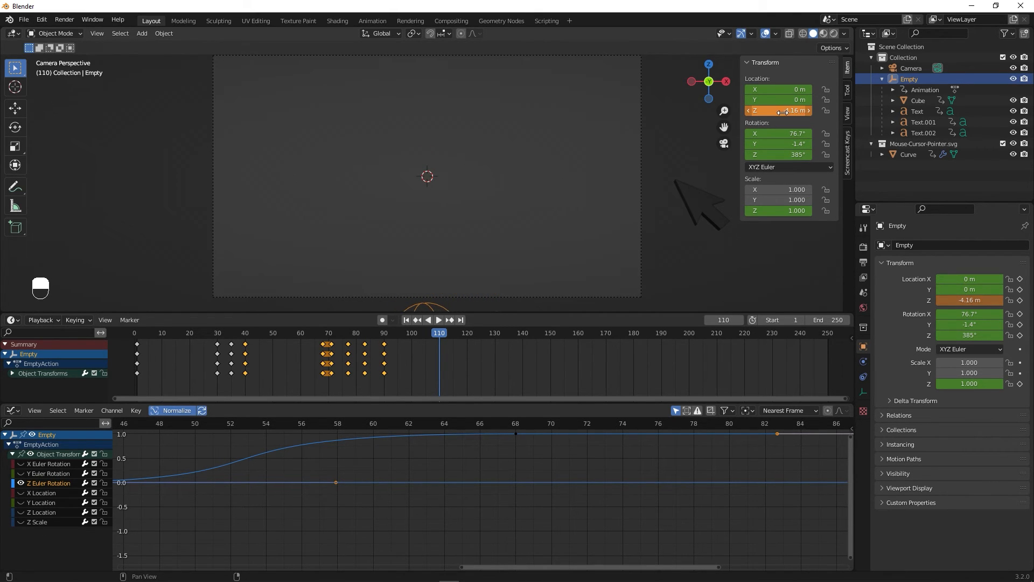
{"action": "right_click", "coordinate": [779, 112]}
{"action": "left_click", "coordinate": [732, 101]}
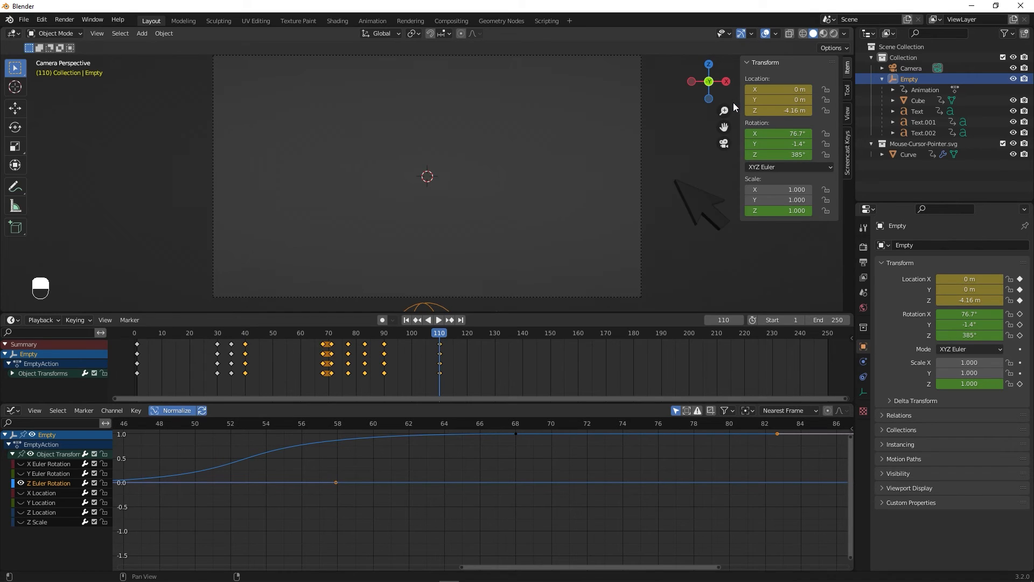
Add 360° to the Empty's Z rotation at frame 110 and insert rotation keyframes.
{"action": "left_click", "coordinate": [776, 154]}
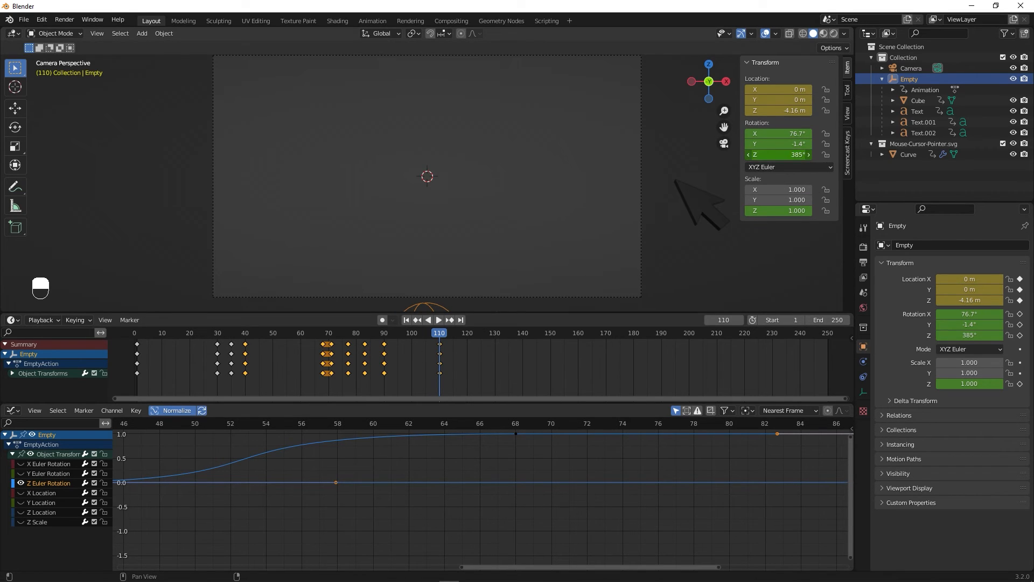
{"action": "type", "text": "+360"}
{"action": "key", "text": "Return"}
{"action": "right_click", "coordinate": [777, 154]}
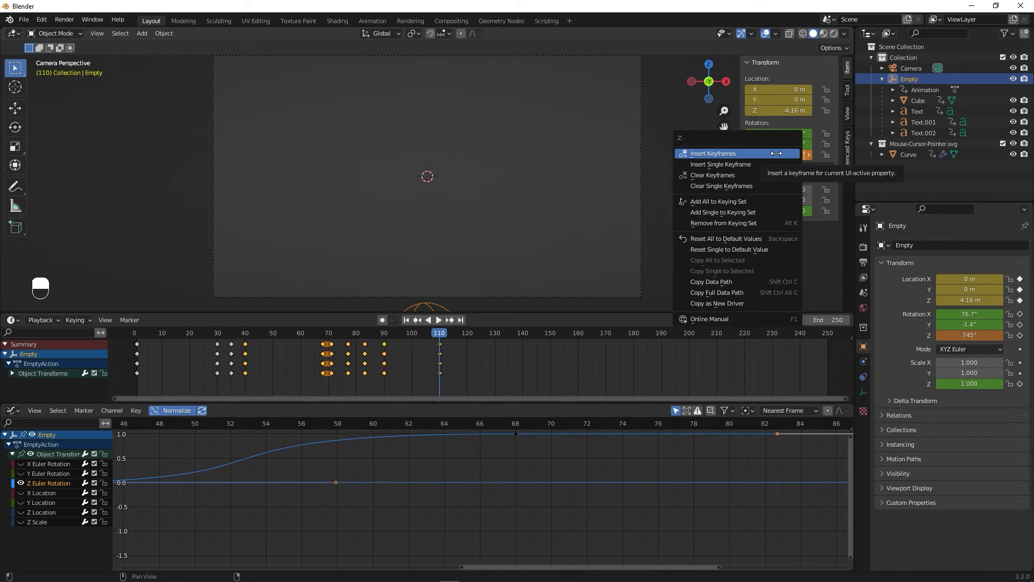
{"action": "left_click", "coordinate": [751, 154]}
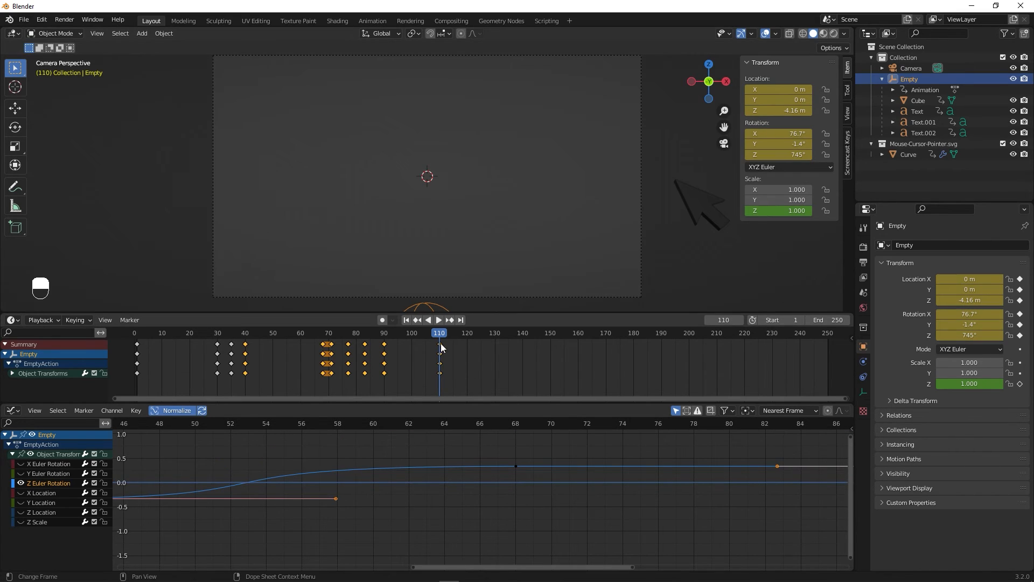
Play back the button's spinning drop out of view and scrub to frame 97.
{"action": "key", "text": "space"}
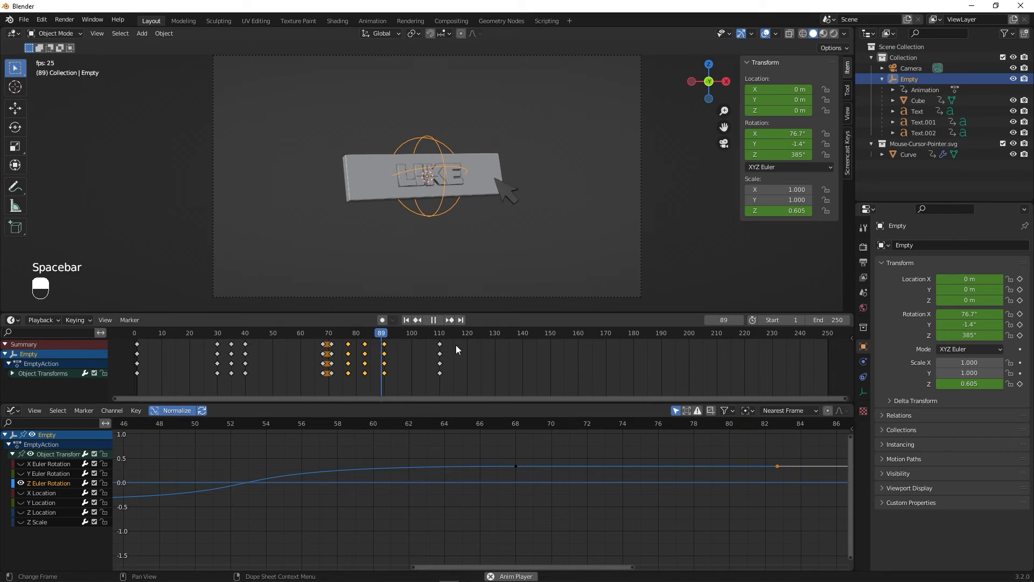
{"action": "key", "text": "space"}
{"action": "left_click", "coordinate": [402, 340]}
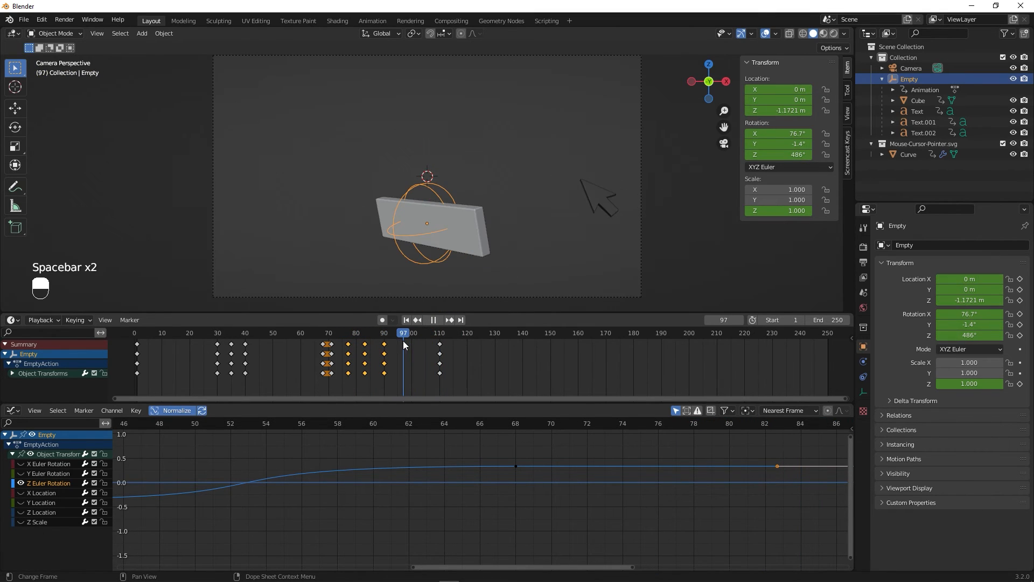
Scale up the curve handles of the Empty's Z Euler Rotation keyframes at frames 110 and 90 to ease the exit spin.
{"action": "left_click_drag", "start_coordinate": [463, 386], "coordinate": [387, 338]}
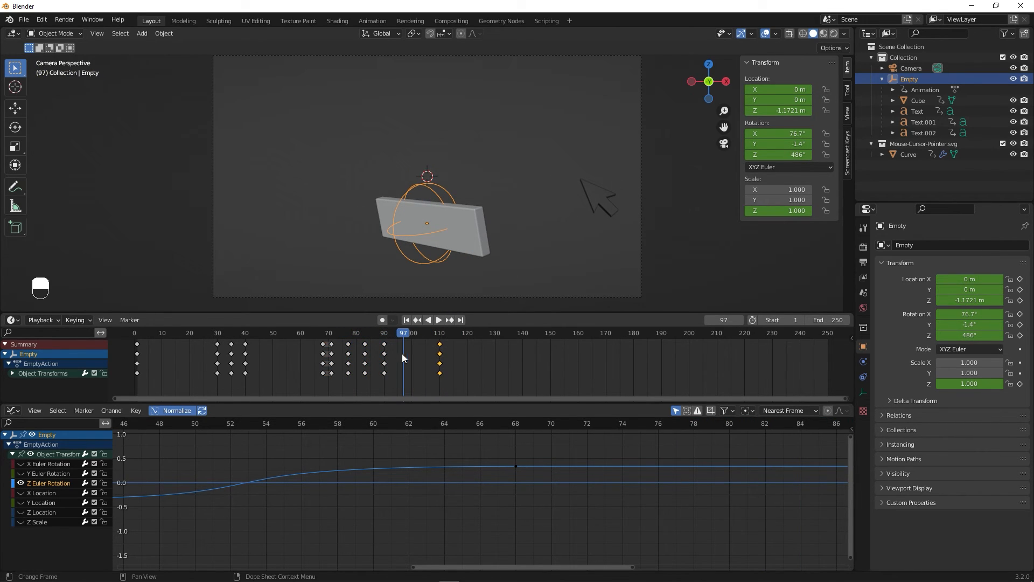
{"action": "scroll", "coordinate": [498, 512], "scroll_direction": "down", "scroll_amount": 7}
{"action": "left_click_drag", "start_coordinate": [748, 456], "coordinate": [544, 466], "text": "alt+shift"}
{"action": "scroll", "coordinate": [353, 458], "scroll_direction": "up", "scroll_amount": 6}
{"action": "left_click", "coordinate": [511, 445]}
{"action": "key", "text": "s"}
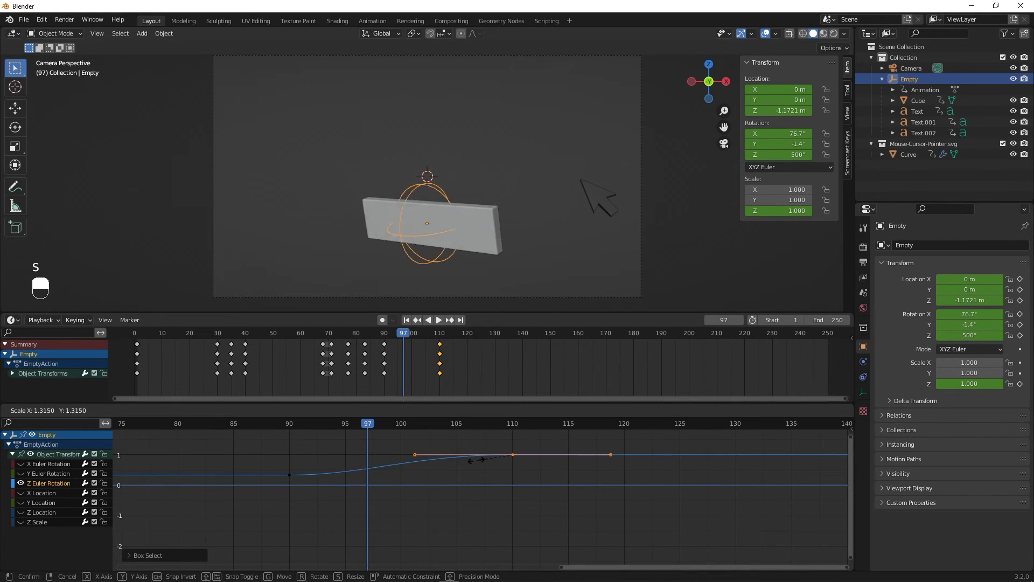
{"action": "left_click", "coordinate": [464, 460]}
{"action": "left_click_drag", "start_coordinate": [313, 465], "coordinate": [281, 491]}
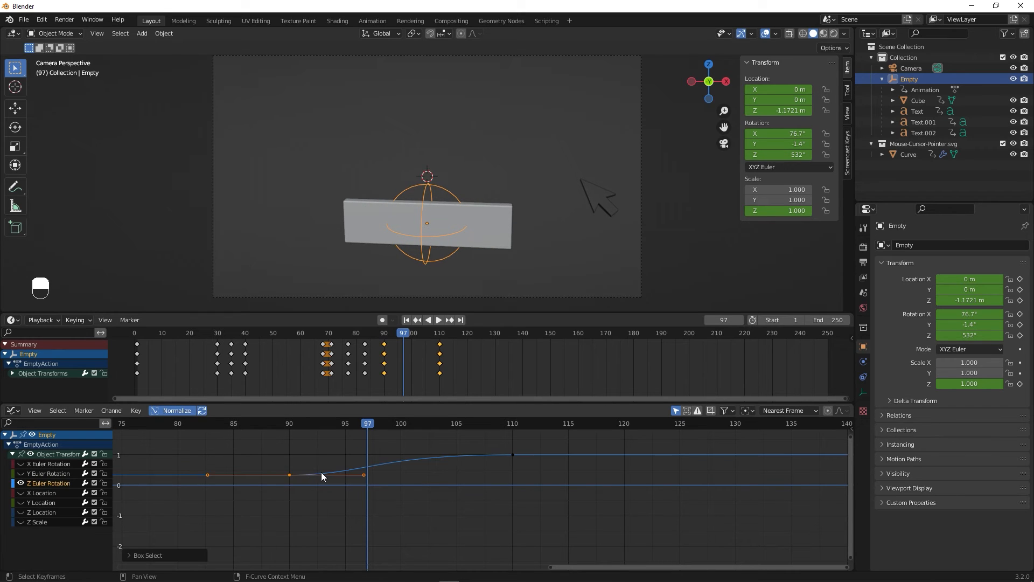
{"action": "key", "text": "s"}
{"action": "left_click", "coordinate": [347, 471]}
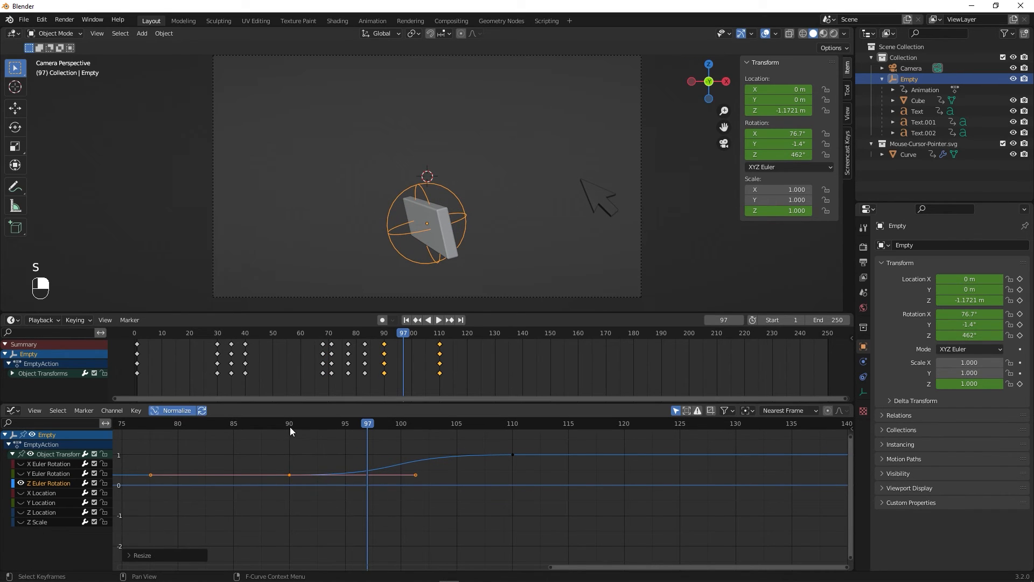
Play back the whole animation with the eased exit spin through the camera view.
{"action": "key", "text": "space"}
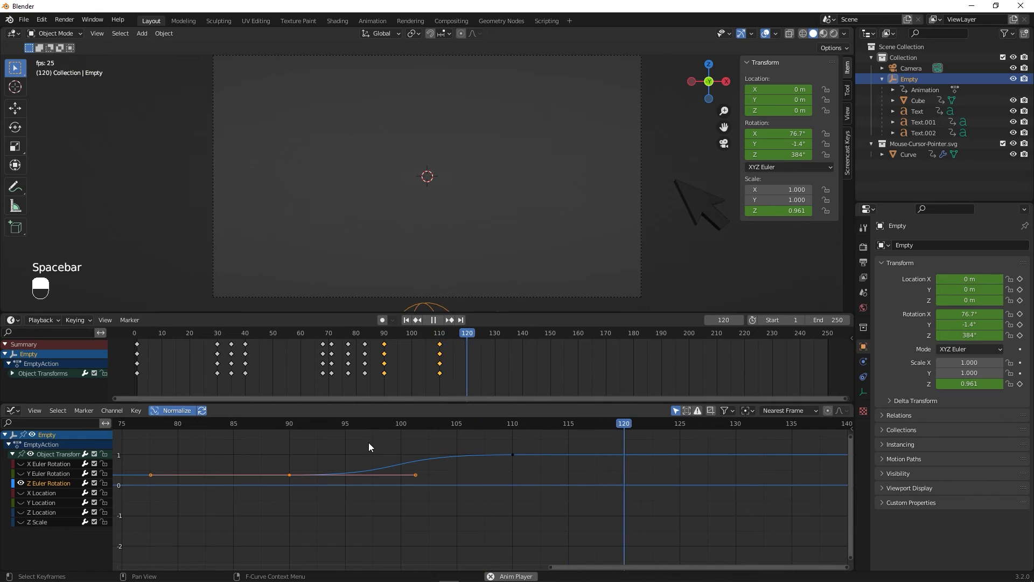
{"action": "key", "text": "space"}
{"action": "key", "text": "space"}
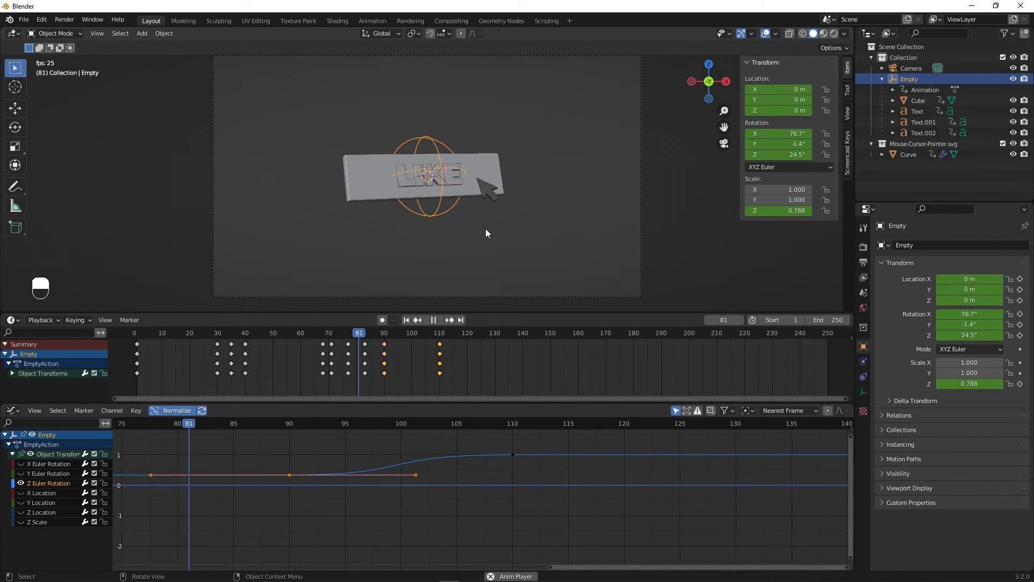
Stop the playback and join the Graph Editor area into the timeline area above it.
{"action": "key", "text": "space"}
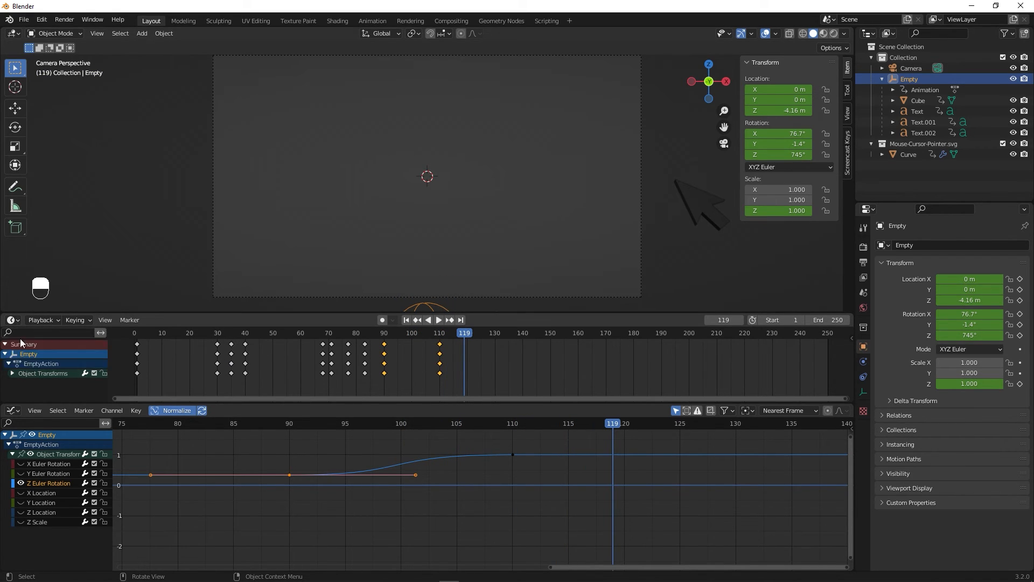
{"action": "right_click", "coordinate": [338, 403]}
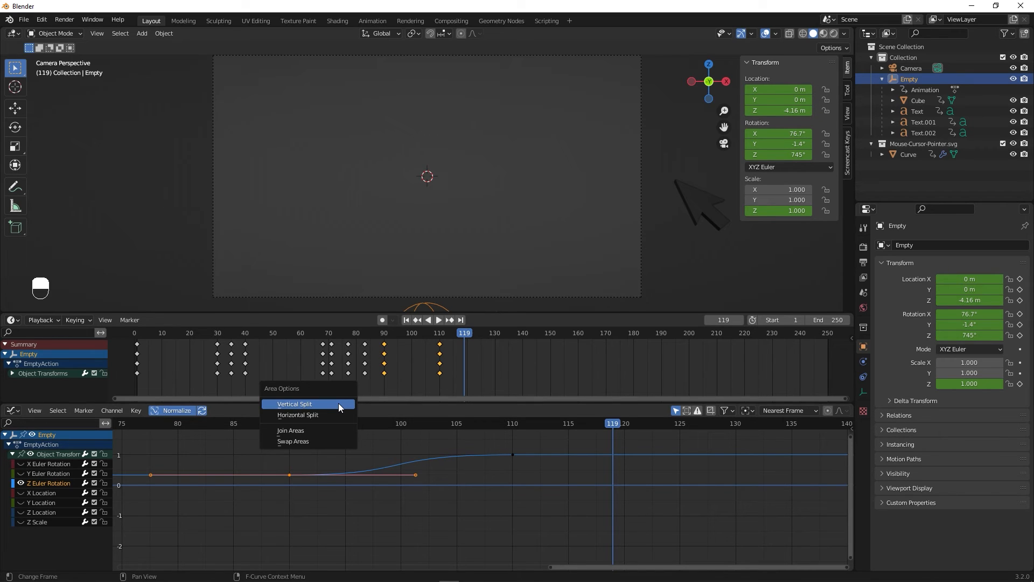
{"action": "left_click", "coordinate": [304, 431]}
{"action": "left_click", "coordinate": [323, 459]}
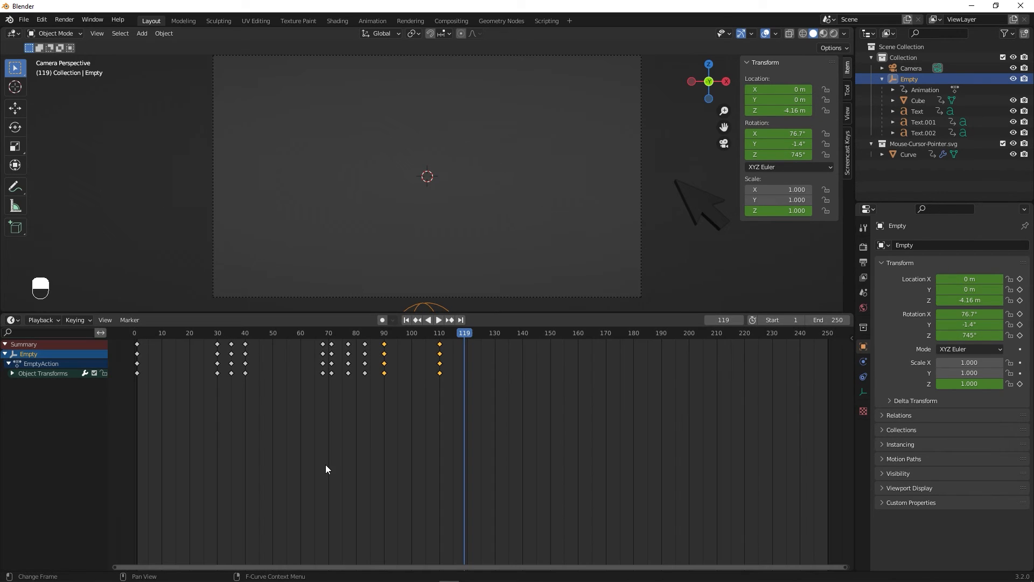
Turn the timeline area into a Shader Editor and lower its upper border to enlarge the 3D viewport.
{"action": "left_click", "coordinate": [12, 321]}
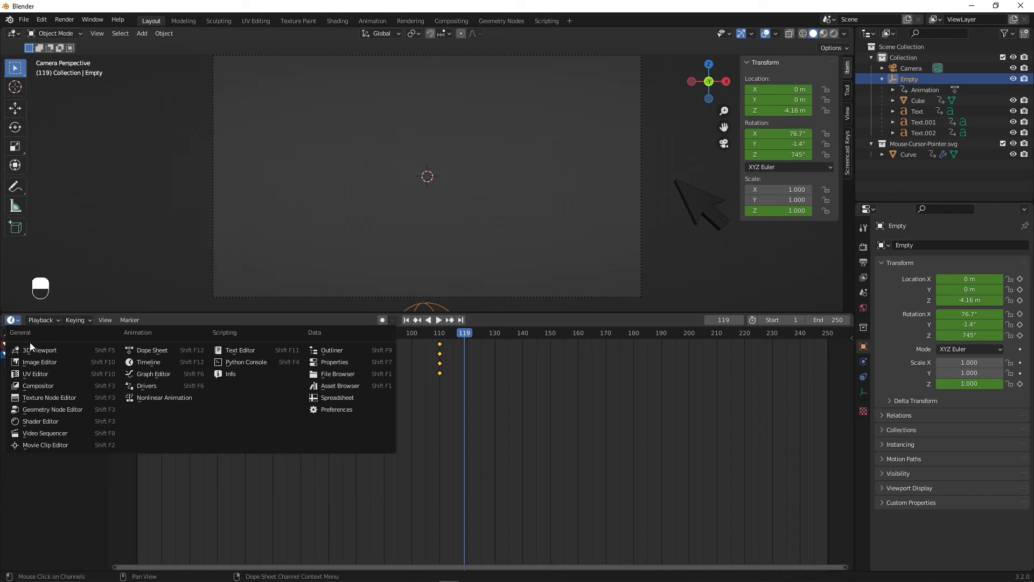
{"action": "left_click", "coordinate": [40, 421]}
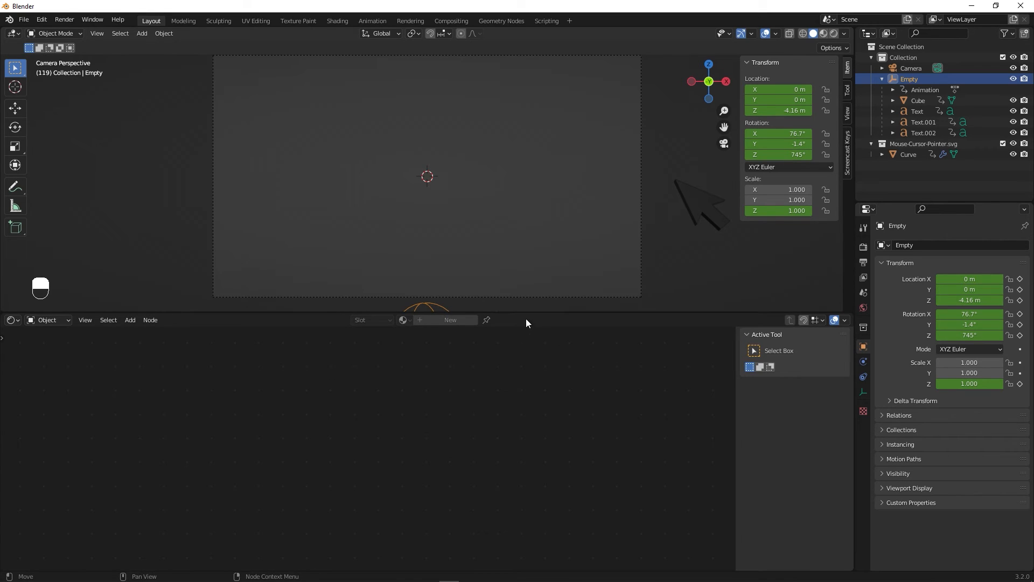
{"action": "left_click_drag", "start_coordinate": [525, 314], "coordinate": [526, 371]}
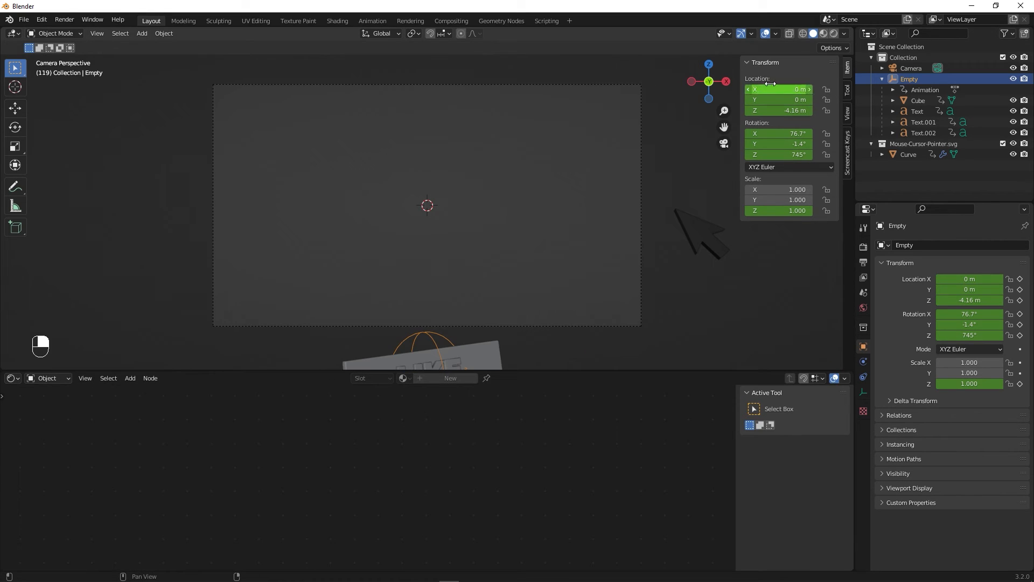
Keep Eevee as the render engine and enable Ambient Occlusion and Screen Space Reflections in the render settings.
{"action": "left_click", "coordinate": [864, 228]}
{"action": "left_click", "coordinate": [863, 247]}
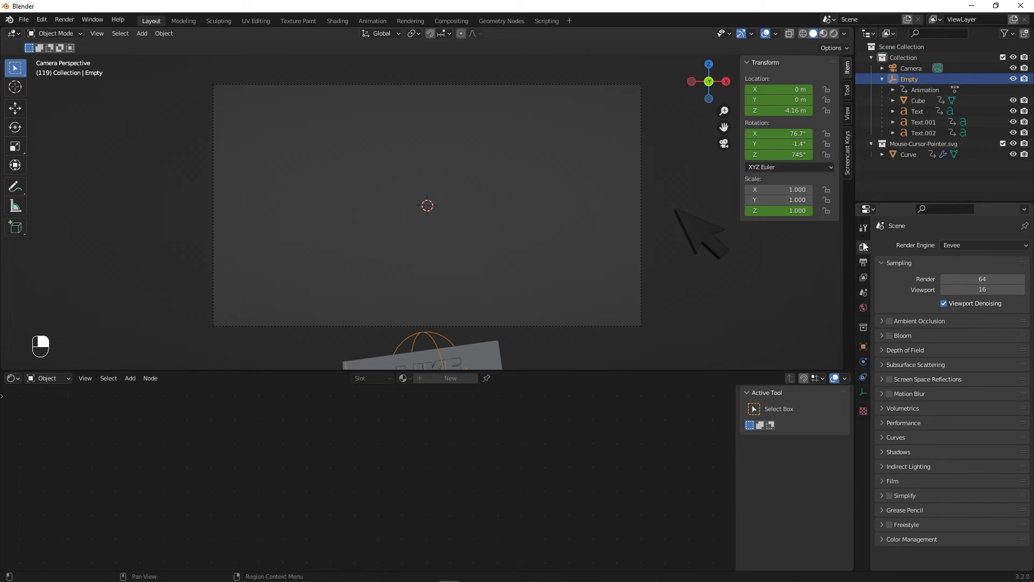
{"action": "left_click", "coordinate": [949, 247]}
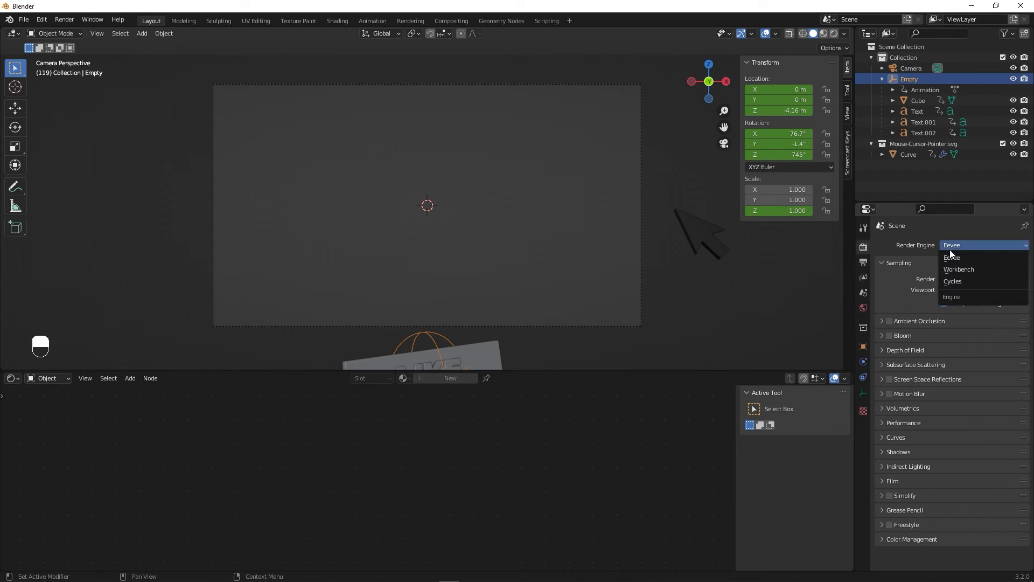
{"action": "left_click", "coordinate": [916, 250]}
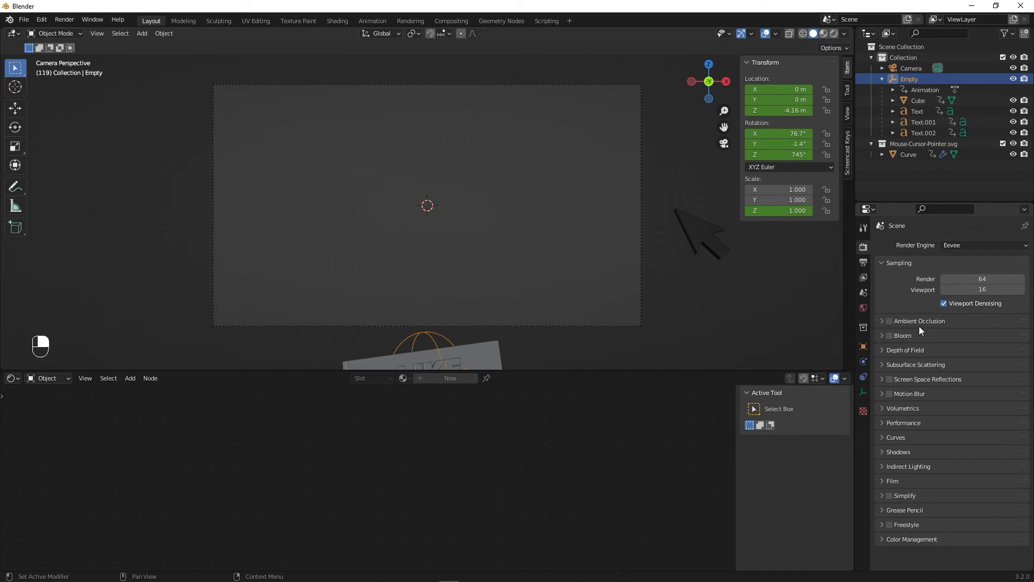
{"action": "left_click", "coordinate": [889, 321]}
{"action": "left_click", "coordinate": [889, 380]}
{"action": "left_click", "coordinate": [882, 379]}
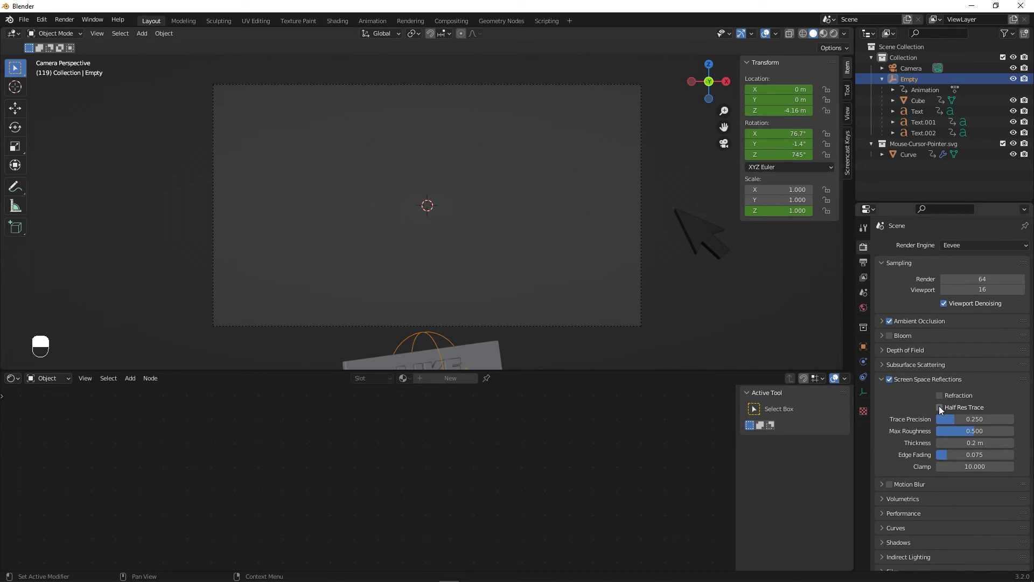
{"action": "left_click", "coordinate": [882, 379]}
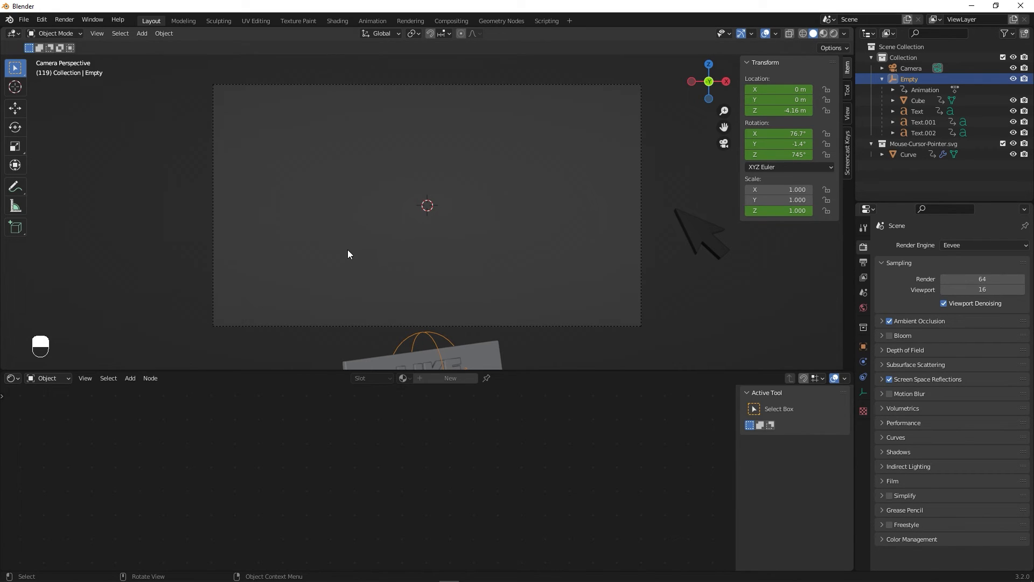
Add an area light to the scene at the 3D cursor.
{"action": "key", "text": "shift+a"}
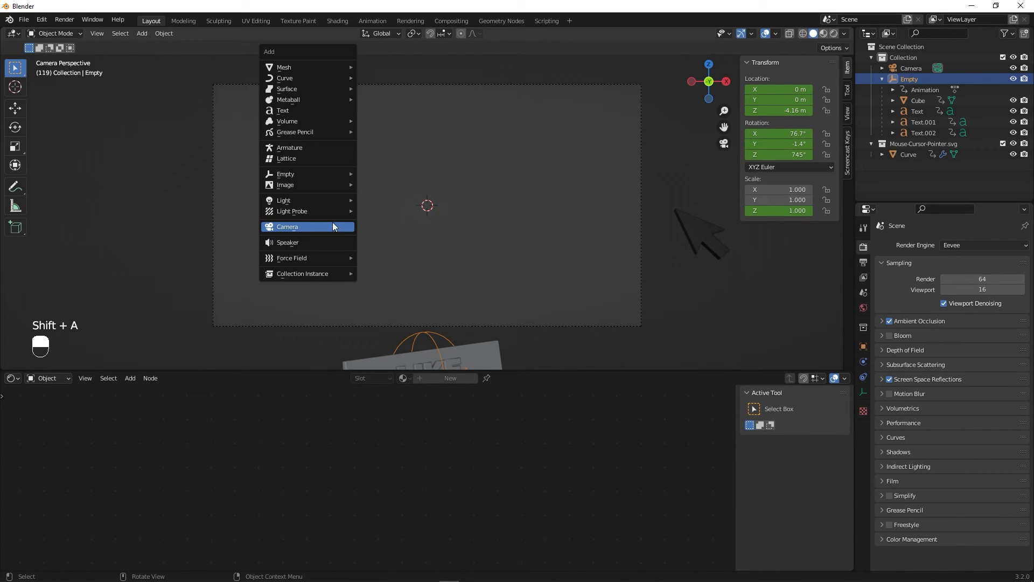
{"action": "mouse_move", "coordinate": [286, 201]}
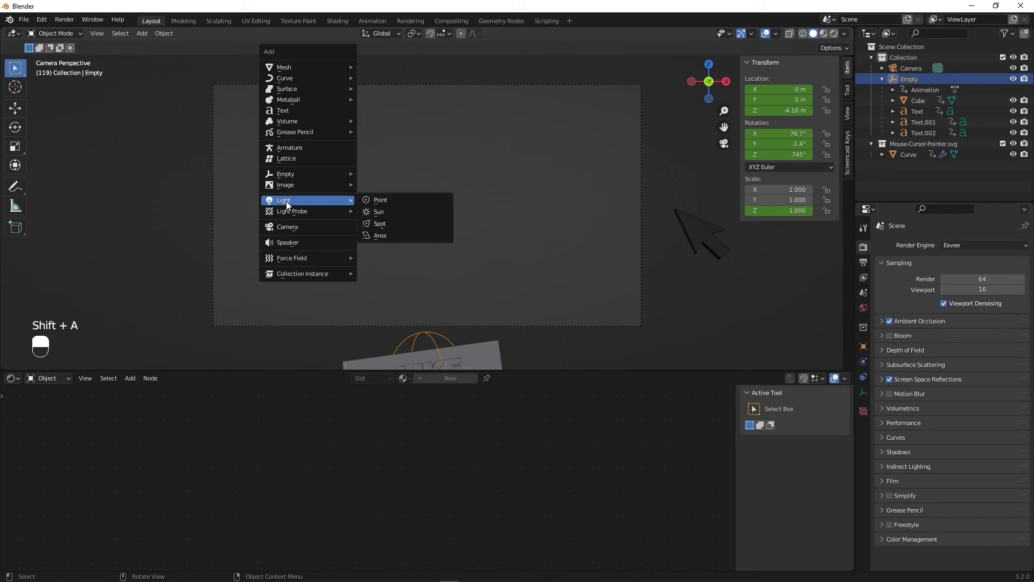
{"action": "left_click", "coordinate": [386, 241]}
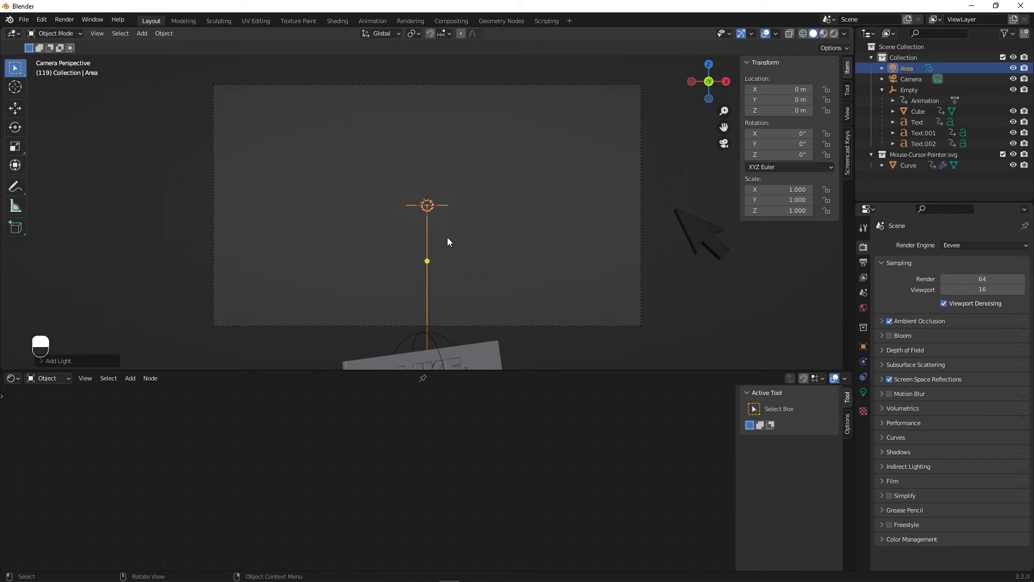
Raise the area light along Z to about 2.47 m and scale it up to about 7.8.
{"action": "key", "text": "g"}
{"action": "key", "text": "z"}
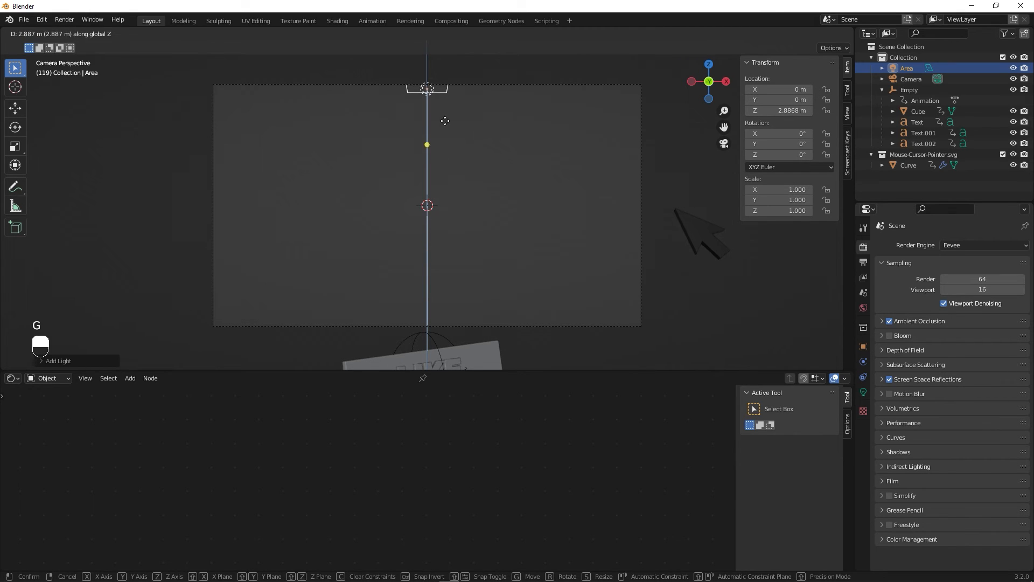
{"action": "left_click", "coordinate": [453, 144]}
{"action": "key", "text": "s"}
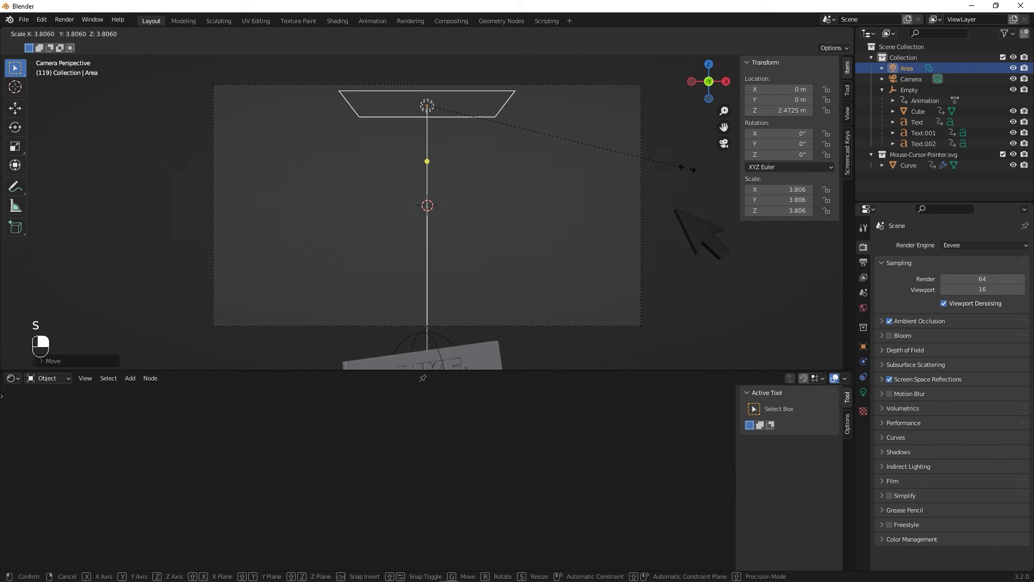
{"action": "left_click", "coordinate": [109, 202]}
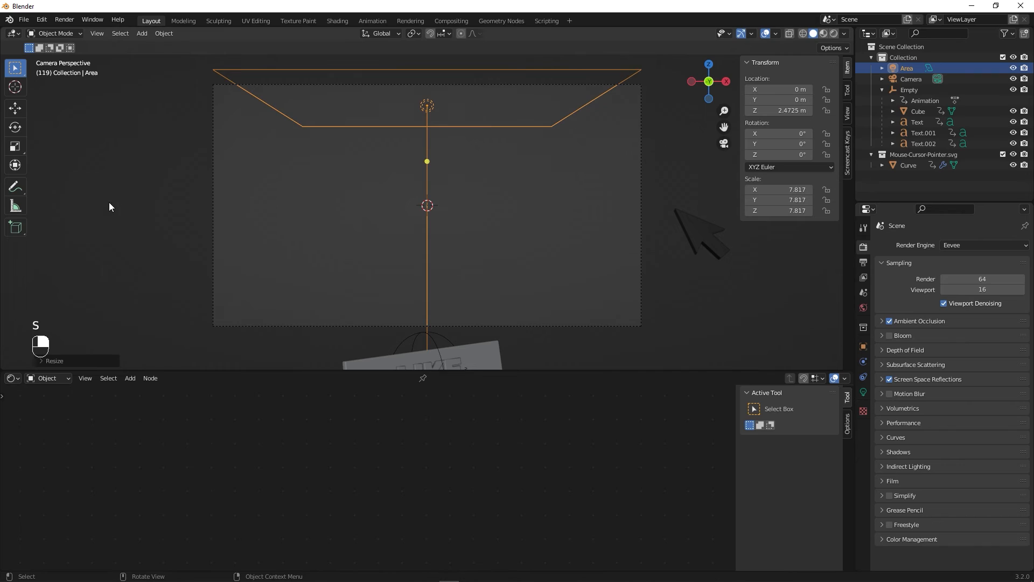
Show the viewport in Rendered shading and set the world background strength to 0.
{"action": "left_click", "coordinate": [834, 33]}
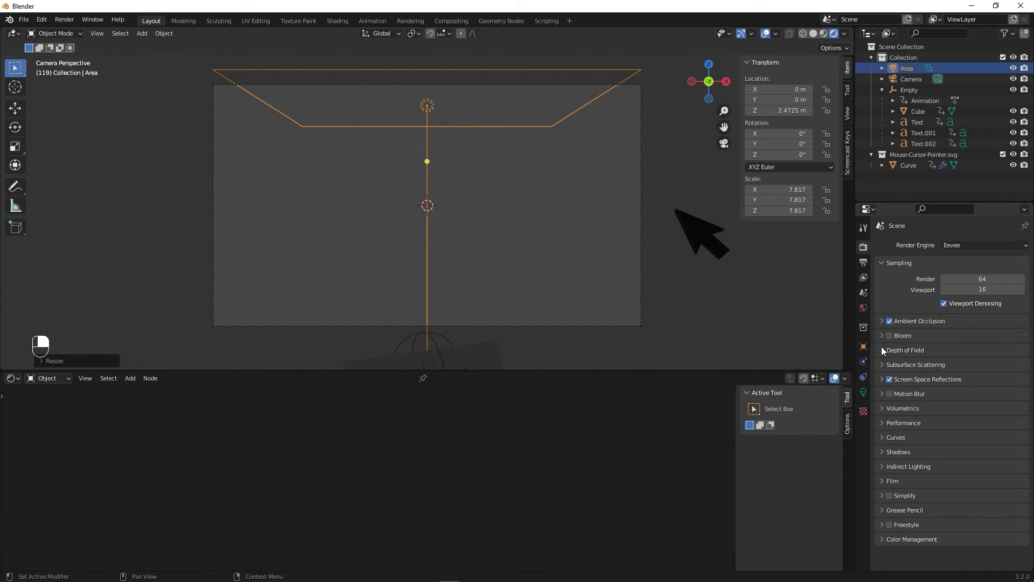
{"action": "left_click", "coordinate": [864, 308]}
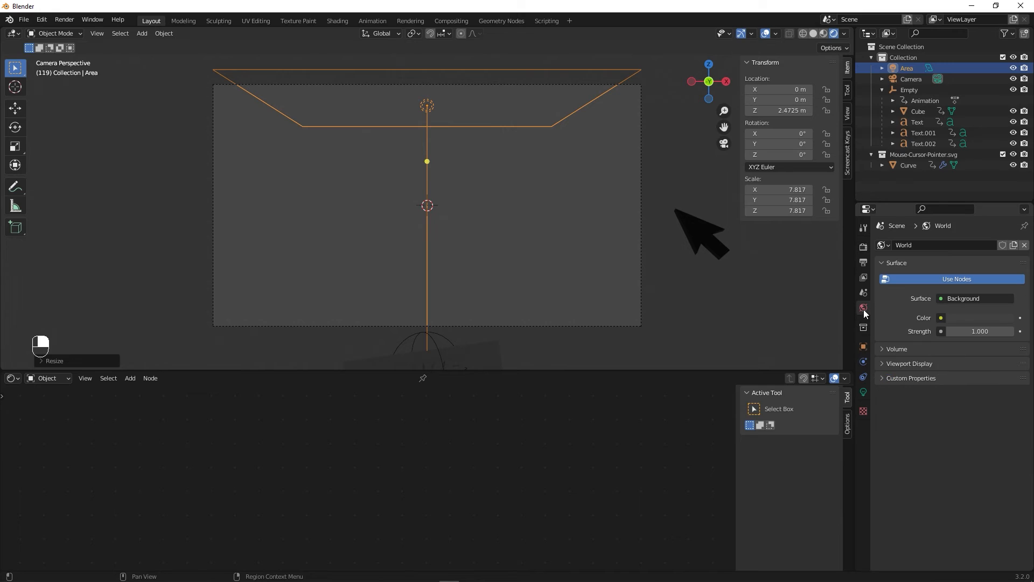
{"action": "left_click_drag", "start_coordinate": [990, 331], "coordinate": [932, 332]}
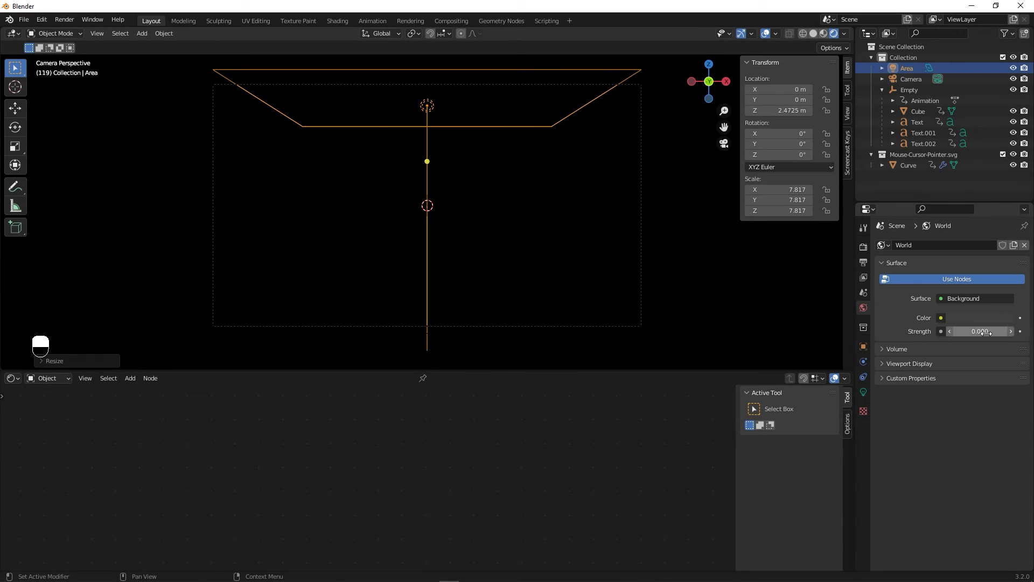
Set the area light's power to 1000 W.
{"action": "left_click", "coordinate": [863, 393]}
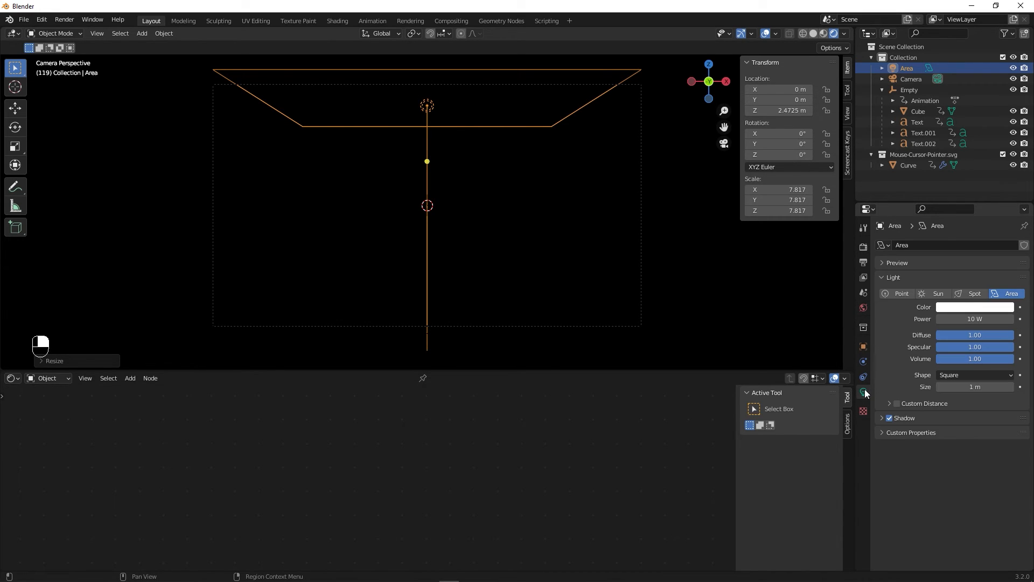
{"action": "left_click", "coordinate": [962, 320]}
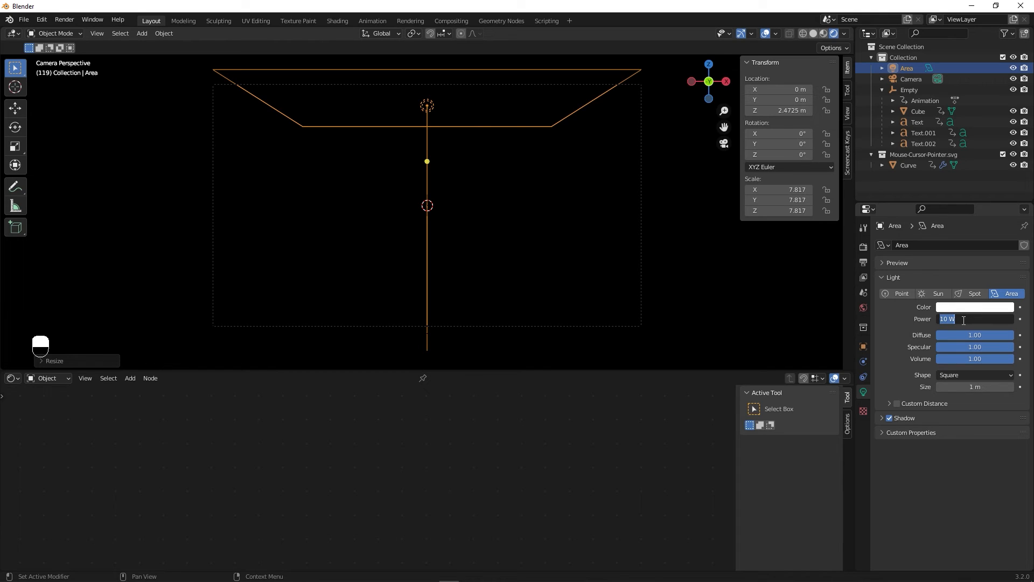
{"action": "type", "text": "1000"}
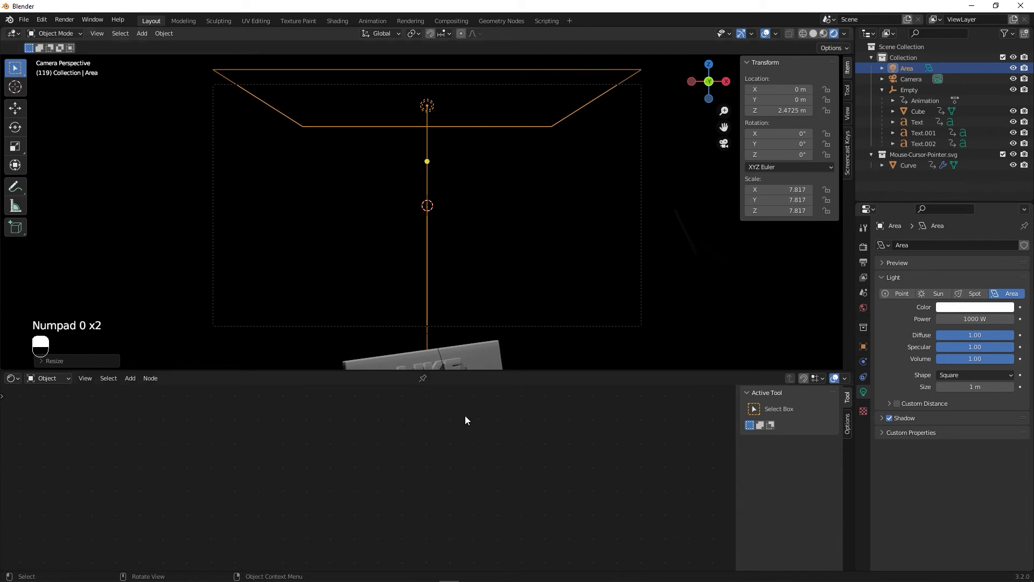
Switch the lower area back to the Timeline and scrub to frame 33 to bring the SUBSCRIBE button into view.
{"action": "left_click", "coordinate": [13, 378]}
{"action": "left_click", "coordinate": [157, 417]}
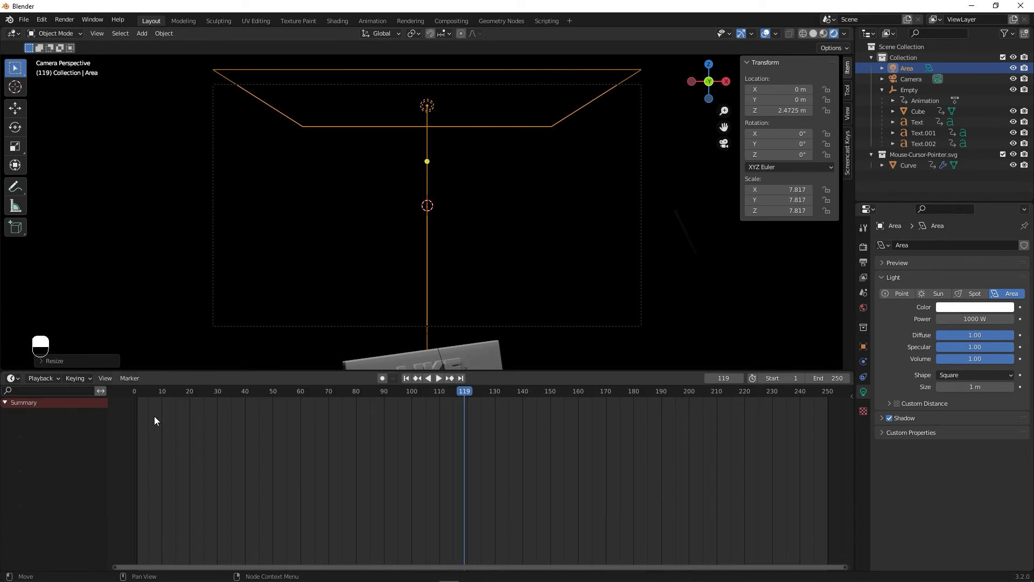
{"action": "left_click_drag", "start_coordinate": [381, 395], "coordinate": [225, 427]}
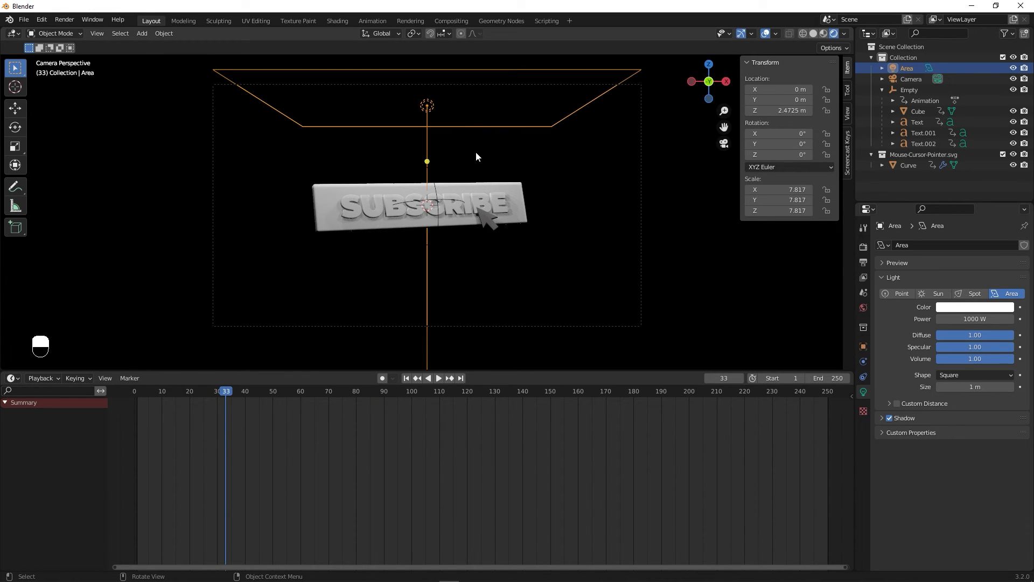
Enable Contact Shadows on the area light and toggle them to compare the effect on the SUBSCRIBE lettering.
{"action": "left_click", "coordinate": [881, 418]}
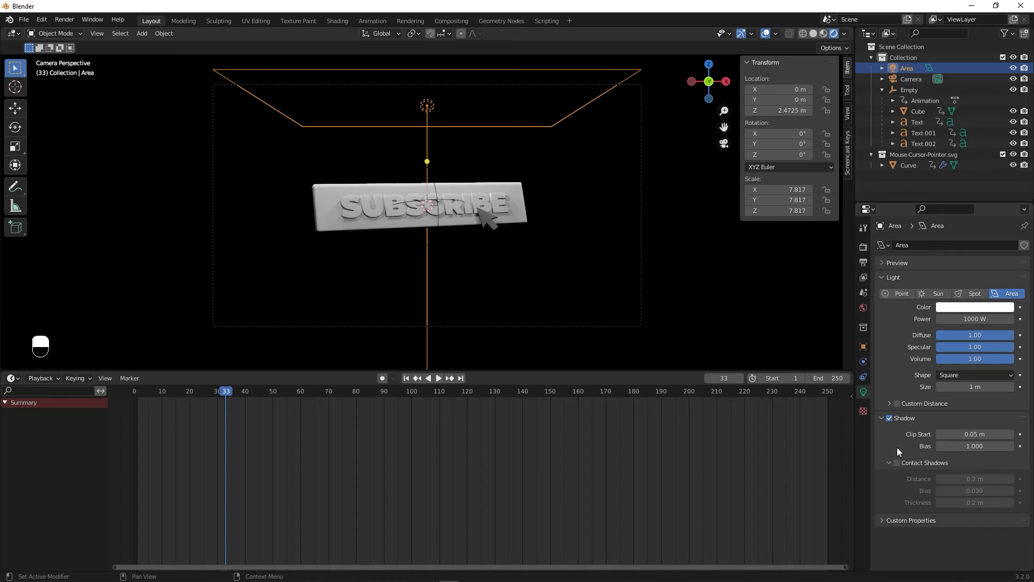
{"action": "left_click", "coordinate": [897, 463]}
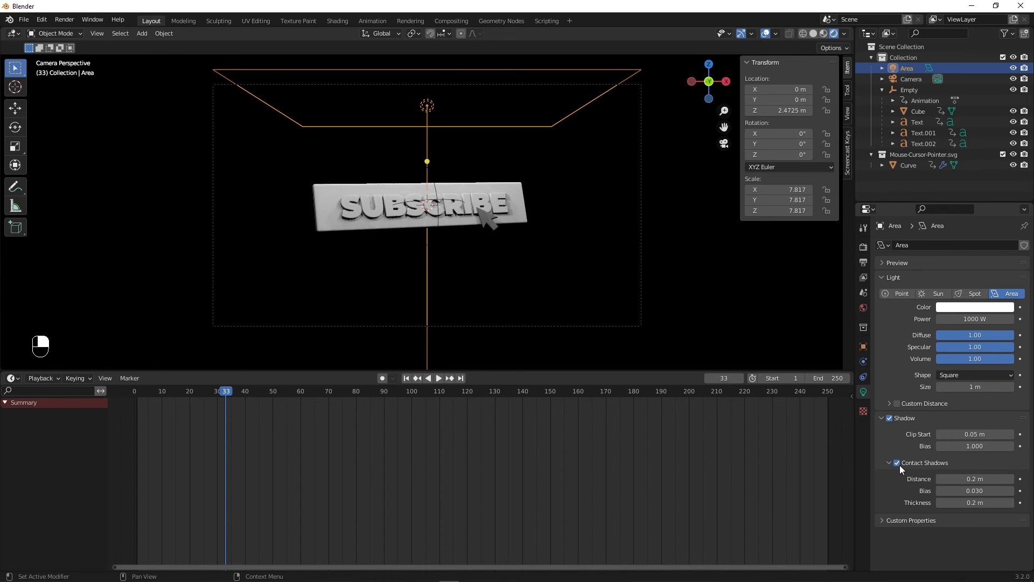
{"action": "scroll", "coordinate": [377, 203], "scroll_direction": "up", "scroll_amount": 5}
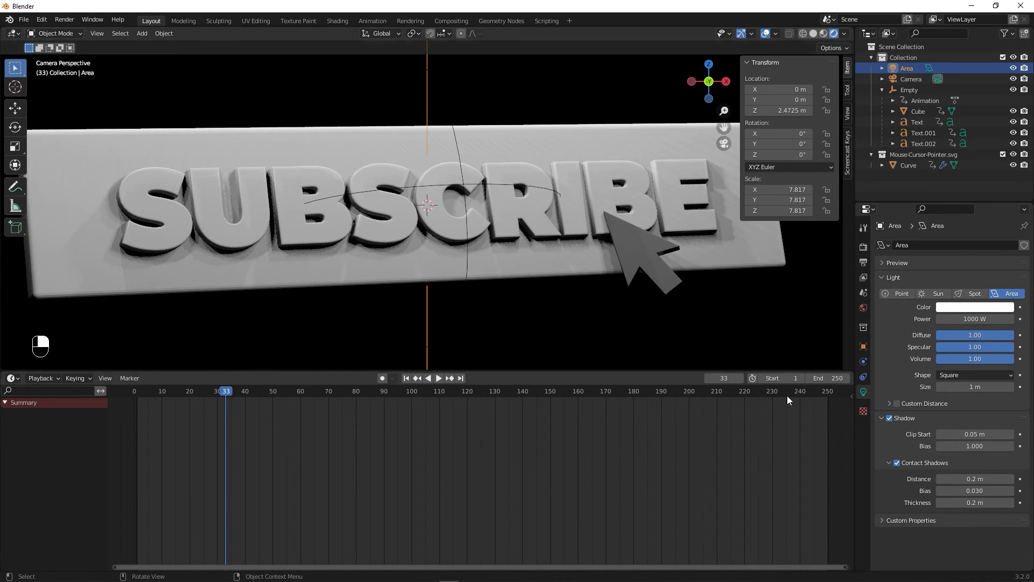
{"action": "left_click", "coordinate": [898, 463]}
{"action": "left_click", "coordinate": [898, 462]}
{"action": "scroll", "coordinate": [501, 234], "scroll_direction": "down", "scroll_amount": 5}
{"action": "scroll", "coordinate": [505, 249], "scroll_direction": "down", "scroll_amount": 4}
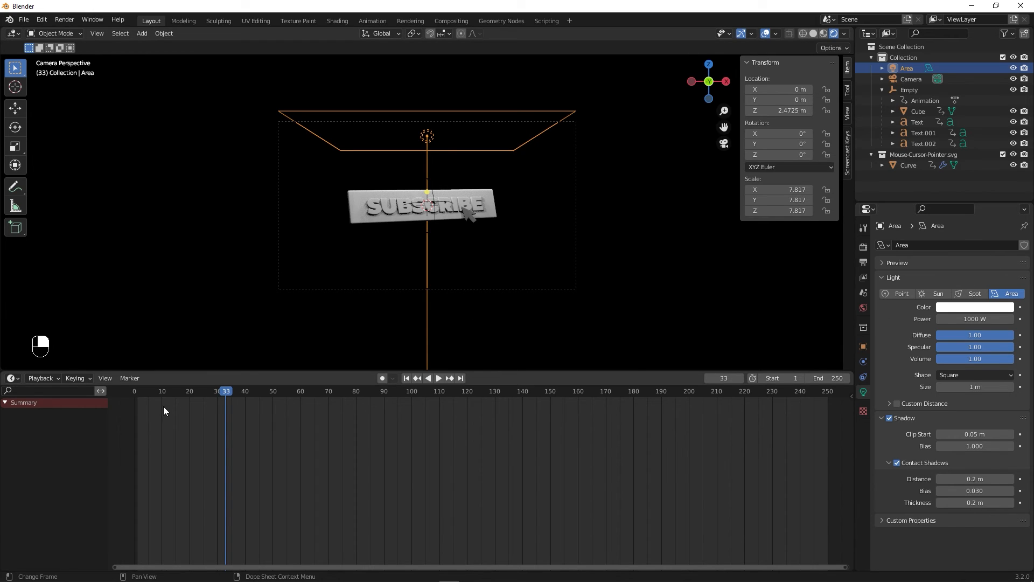
Change the lower area to the Shader Editor and display the World shader nodes.
{"action": "left_click", "coordinate": [11, 378]}
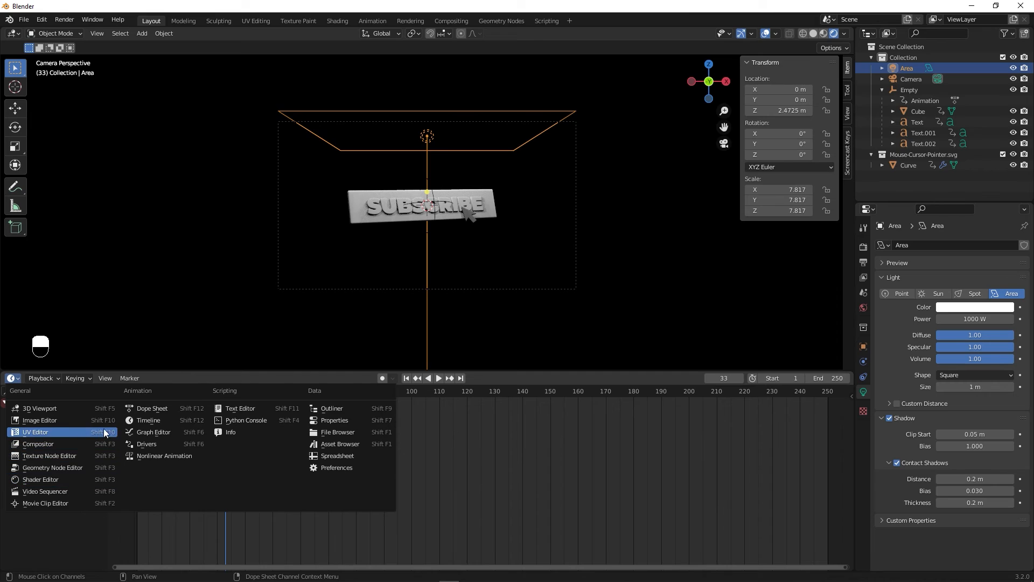
{"action": "left_click", "coordinate": [49, 479]}
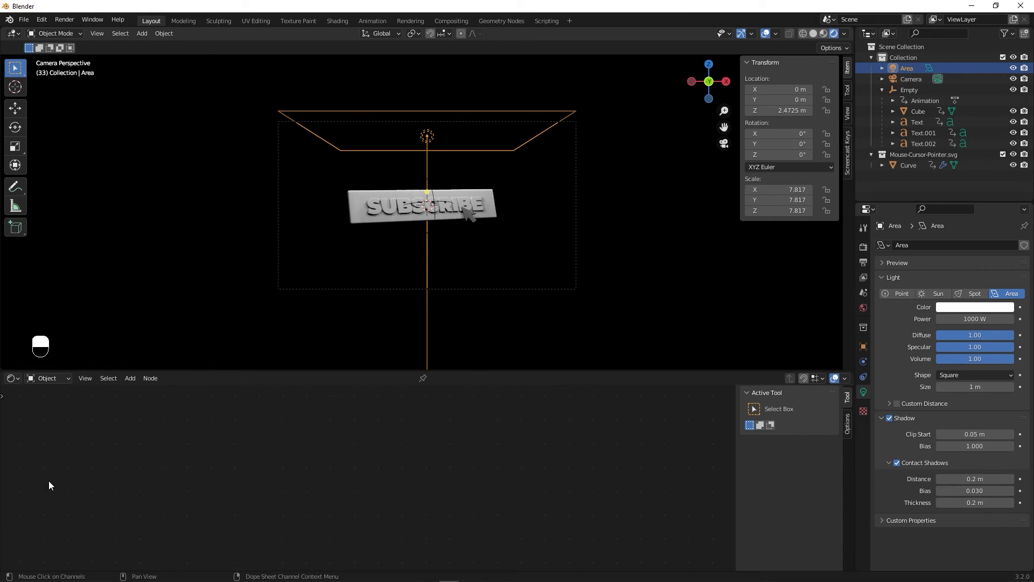
{"action": "left_click", "coordinate": [56, 380]}
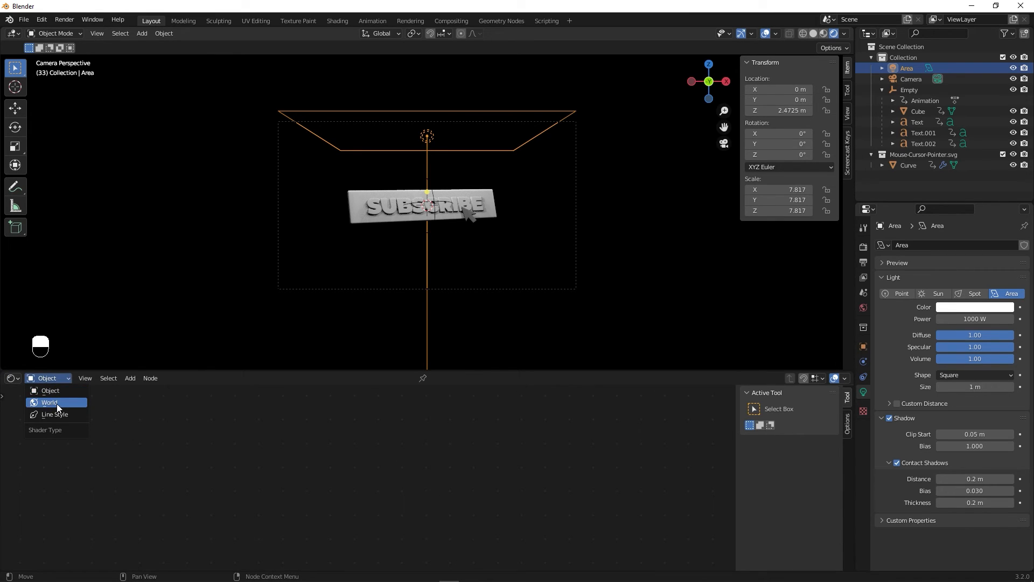
{"action": "left_click", "coordinate": [56, 403]}
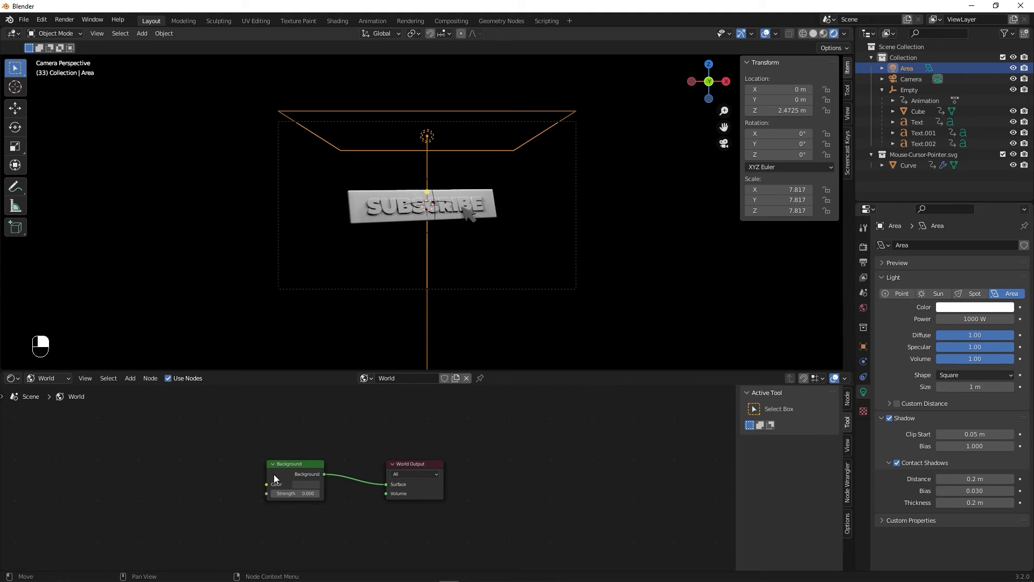
Add an Environment Texture node to the World shader and connect its Color output to the Background node's Color input.
{"action": "left_click_drag", "start_coordinate": [275, 478], "coordinate": [314, 472]}
{"action": "key", "text": "shift+a"}
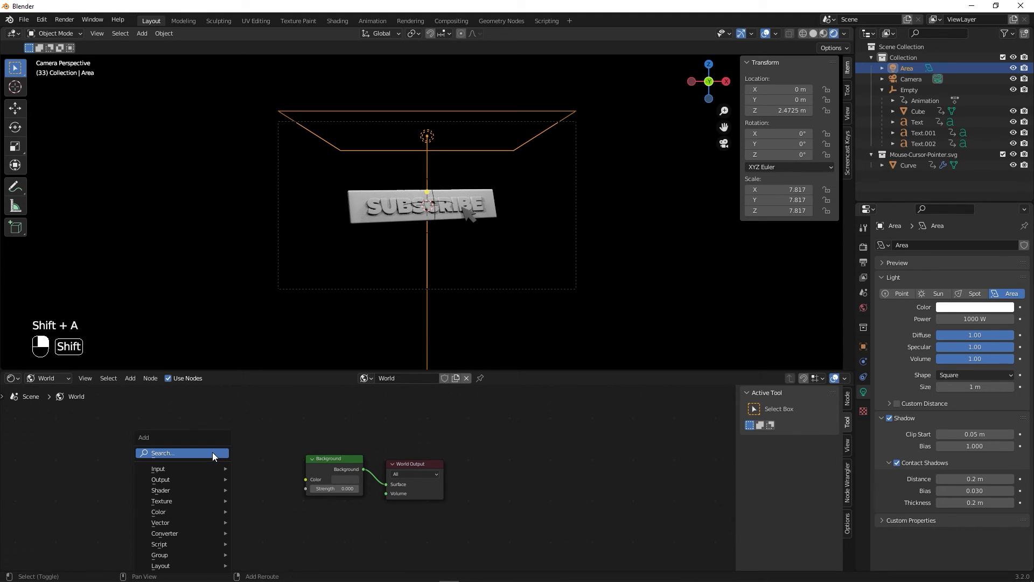
{"action": "left_click", "coordinate": [212, 452]}
{"action": "type", "text": "envi"}
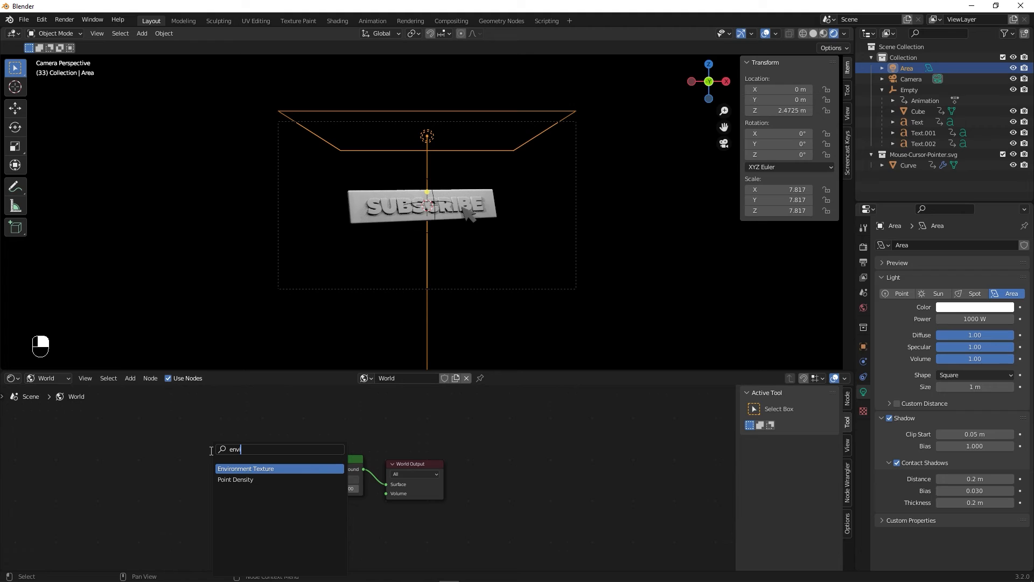
{"action": "key", "text": "Return"}
{"action": "left_click", "coordinate": [163, 447]}
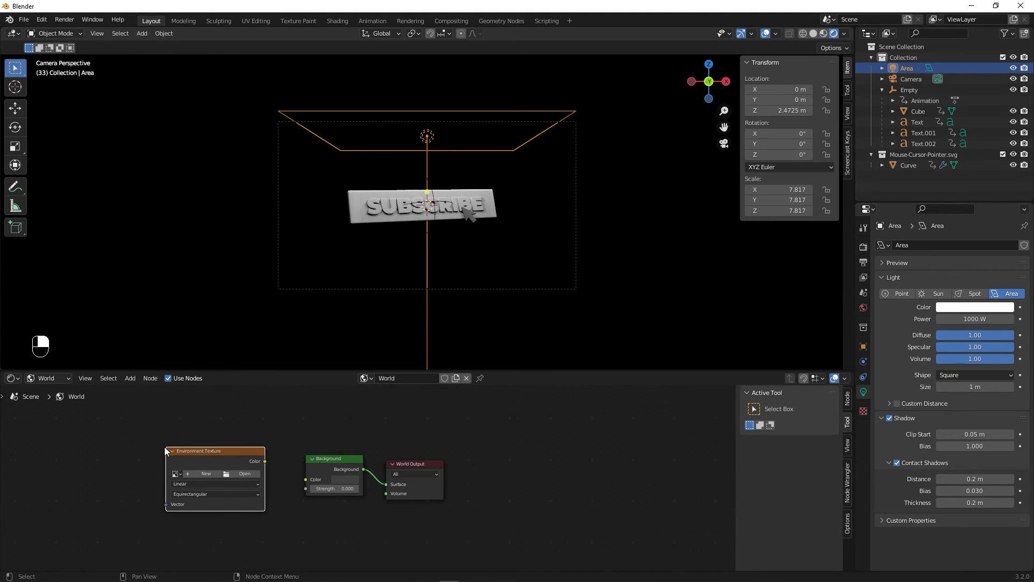
{"action": "left_click_drag", "start_coordinate": [264, 461], "coordinate": [312, 480]}
Set the World Background node's strength to 1.
{"action": "left_click", "coordinate": [338, 488]}
{"action": "type", "text": "1"}
{"action": "key", "text": "Return"}
Load brown_photostudio_02_4k.exr into the Environment Texture node and keep the Background strength at 1.
{"action": "scroll", "coordinate": [264, 429], "scroll_direction": "up", "scroll_amount": 3}
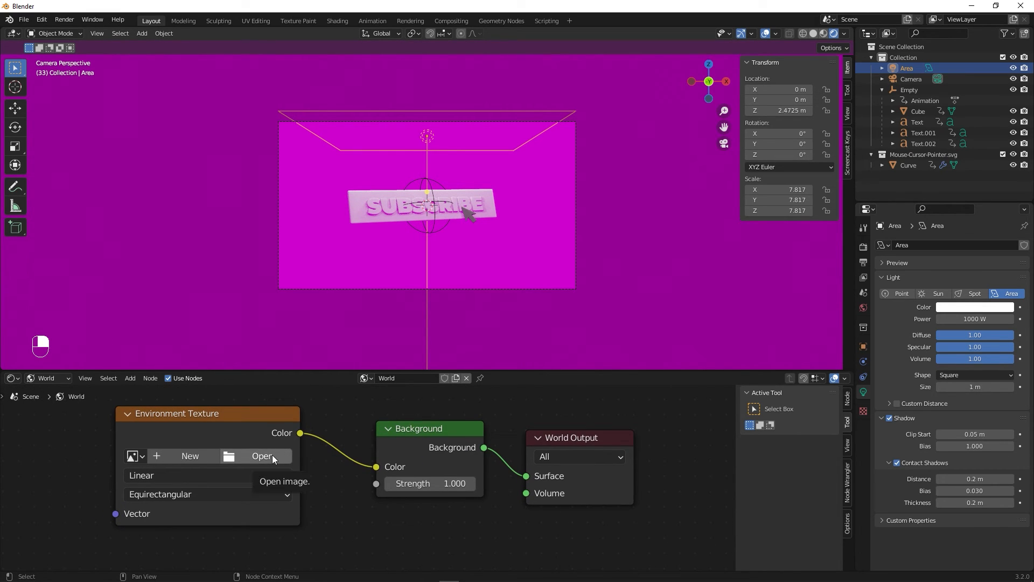
{"action": "left_click", "coordinate": [273, 456]}
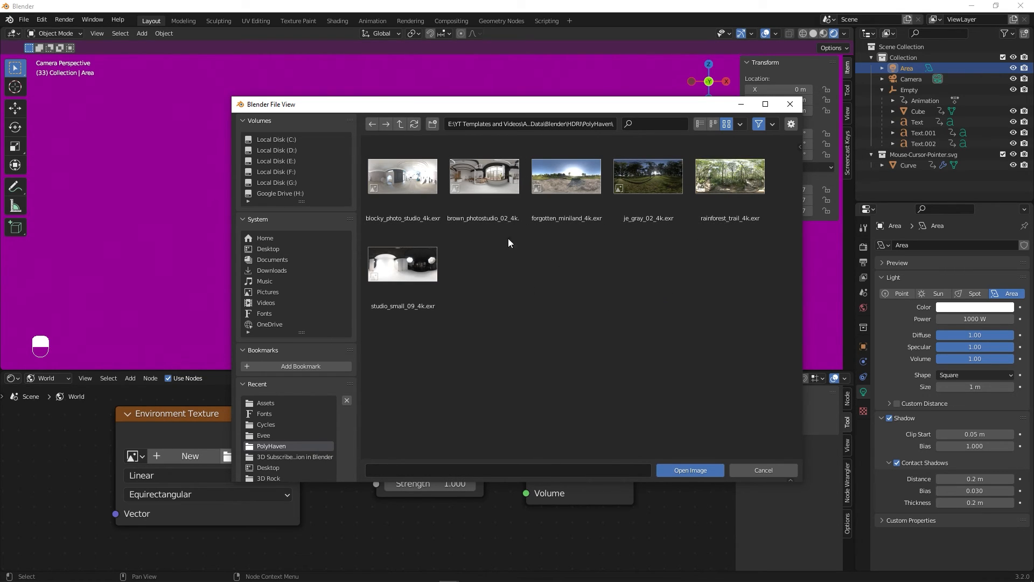
{"action": "left_click", "coordinate": [487, 176]}
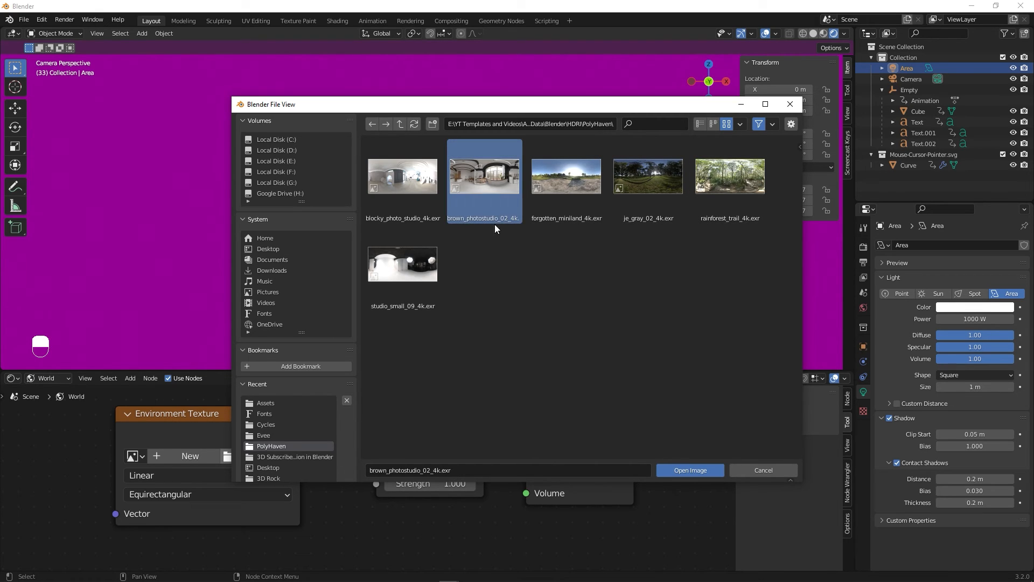
{"action": "left_click", "coordinate": [691, 470]}
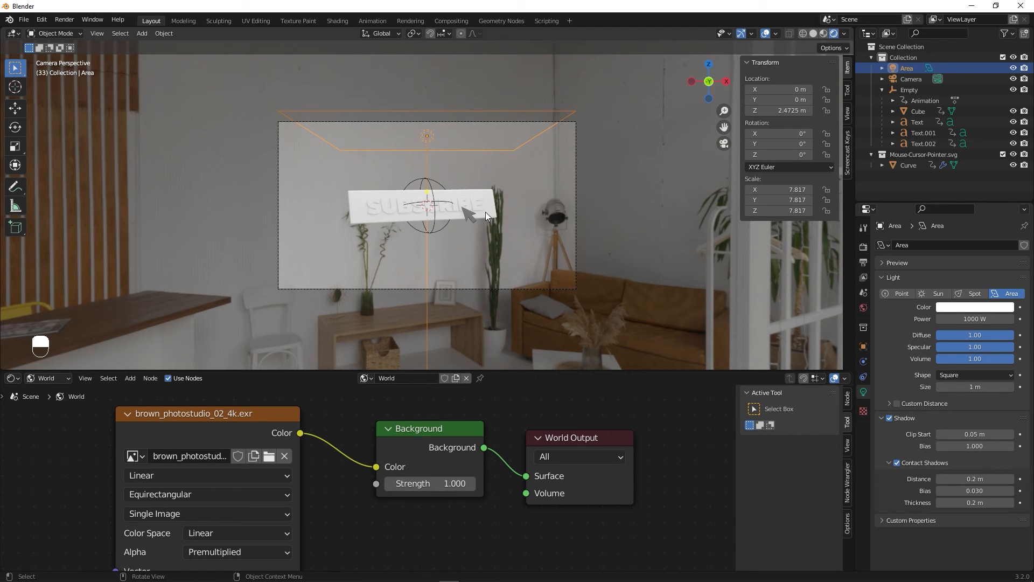
{"action": "left_click_drag", "start_coordinate": [458, 484], "coordinate": [404, 484]}
{"action": "key", "text": "ctrl+z"}
Enable the Transparent film option in the render settings to hide the environment image behind the button.
{"action": "left_click", "coordinate": [863, 248]}
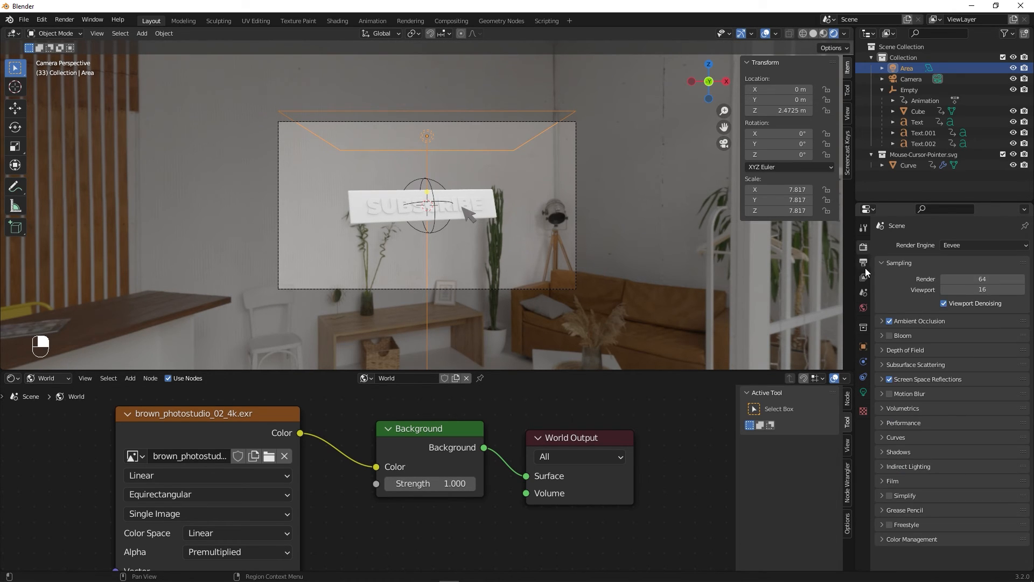
{"action": "left_click", "coordinate": [881, 481]}
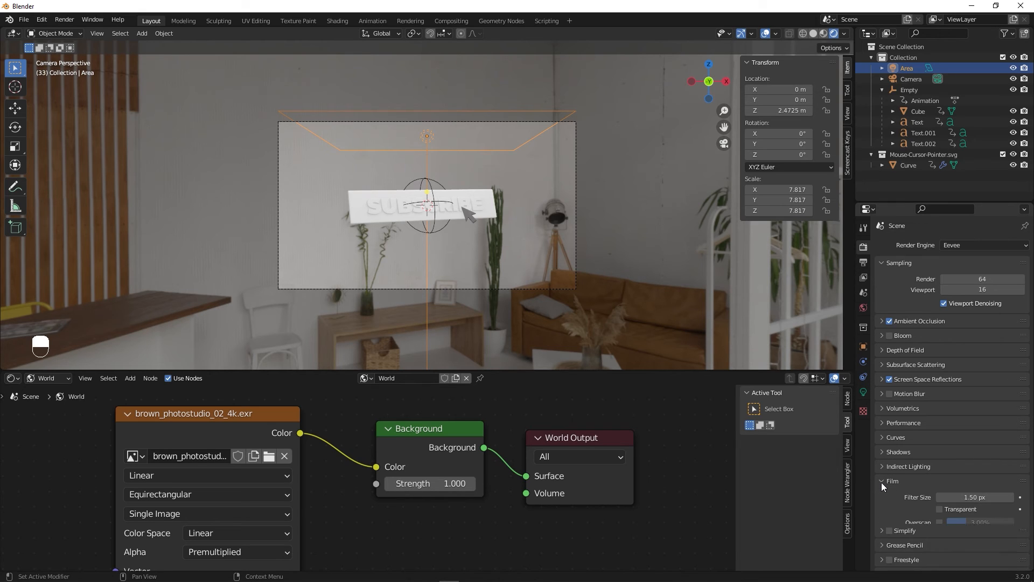
{"action": "left_click", "coordinate": [939, 509]}
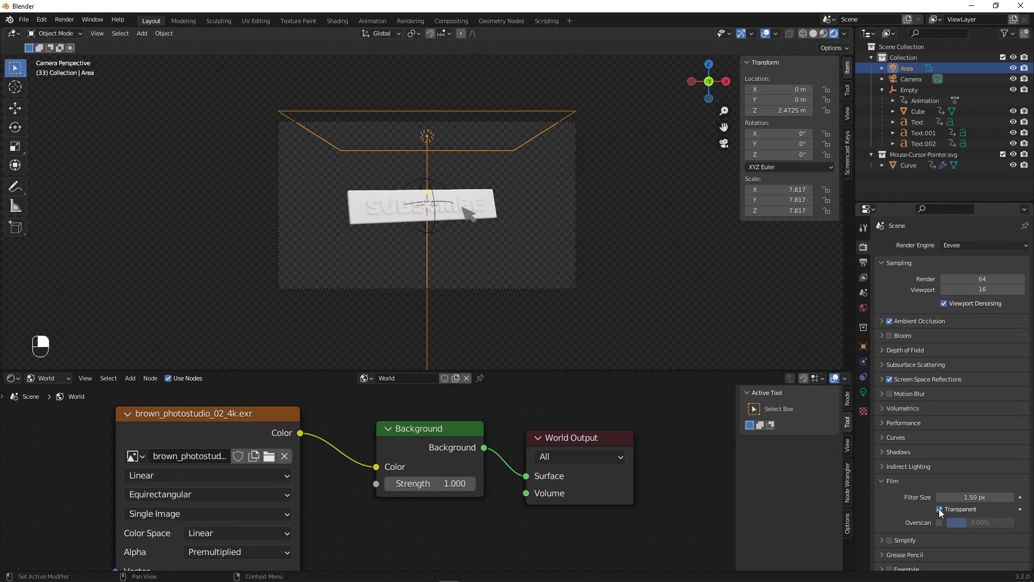
{"action": "scroll", "coordinate": [445, 190], "scroll_direction": "up", "scroll_amount": 2}
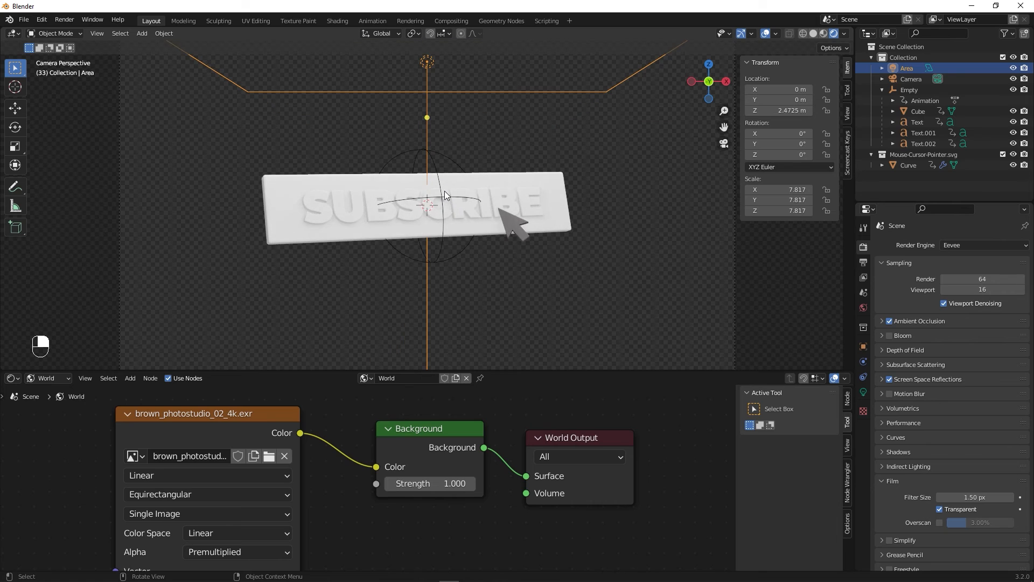
{"action": "scroll", "coordinate": [444, 190], "scroll_direction": "down", "scroll_amount": 2}
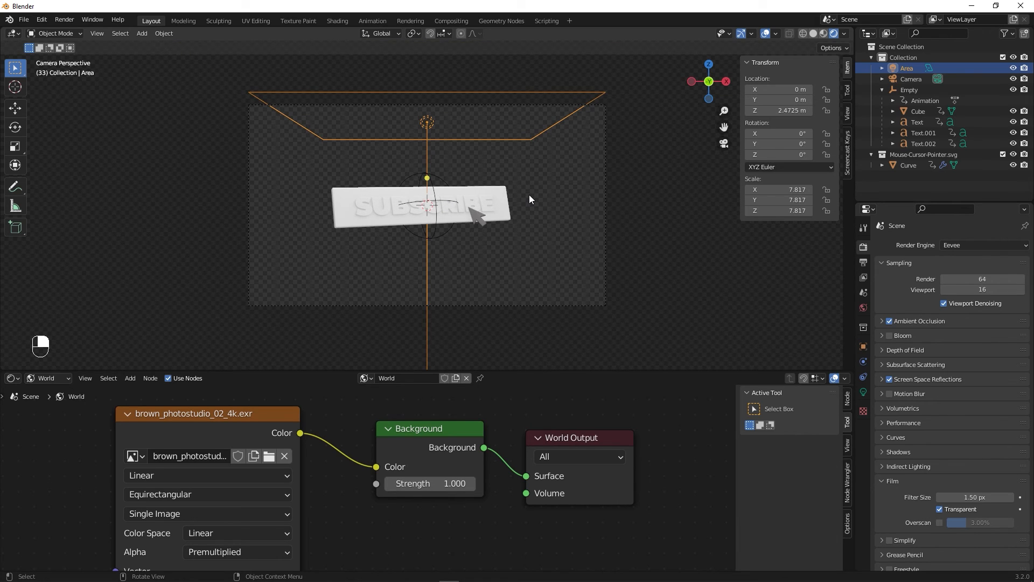
Move the area light behind and above the button, to about 7.24 m on Y and 6.01 m on Z.
{"action": "key", "text": "KP_0"}
{"action": "middle_click_drag", "start_coordinate": [529, 195], "coordinate": [603, 210], "text": "alt"}
{"action": "middle_click_drag", "start_coordinate": [568, 250], "coordinate": [587, 255]}
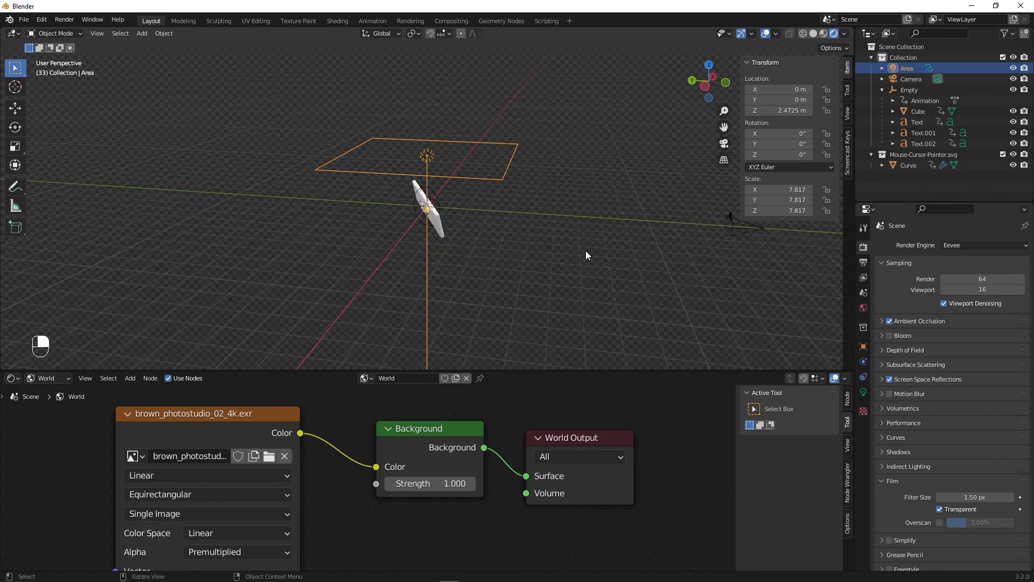
{"action": "scroll", "coordinate": [587, 255], "scroll_direction": "down", "scroll_amount": 3}
{"action": "key", "text": "g"}
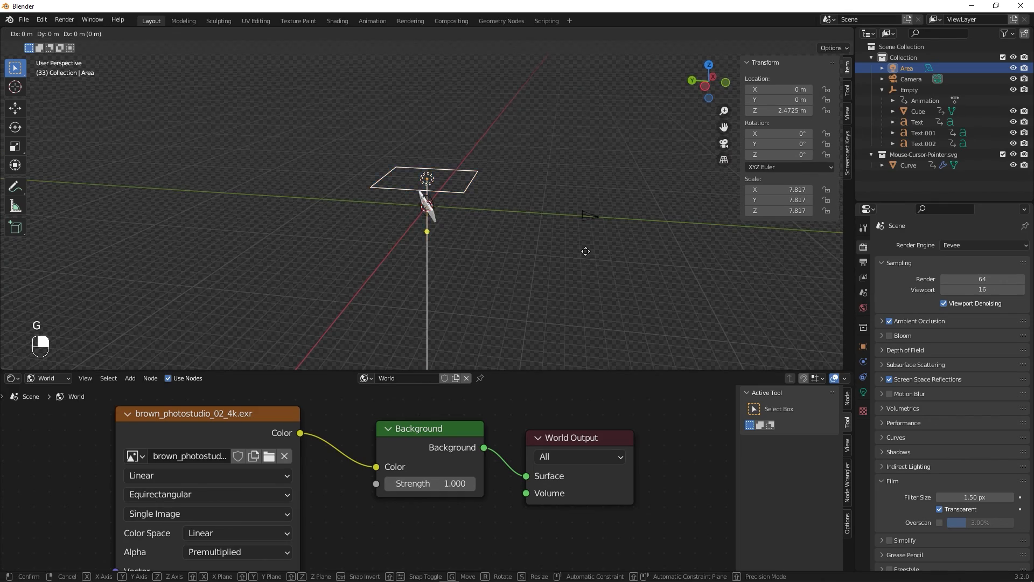
{"action": "key", "text": "y"}
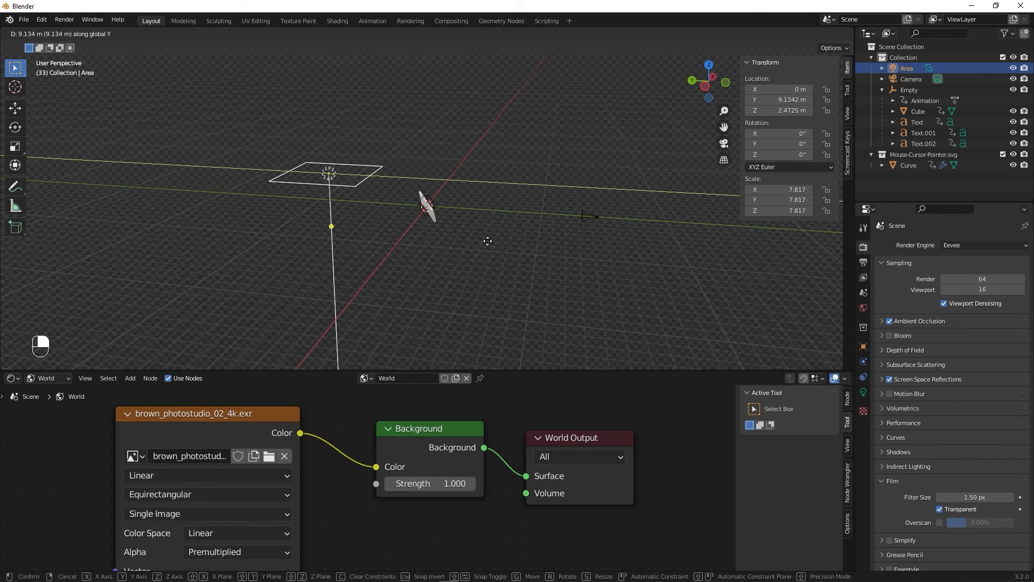
{"action": "left_click", "coordinate": [507, 239]}
{"action": "key", "text": "g"}
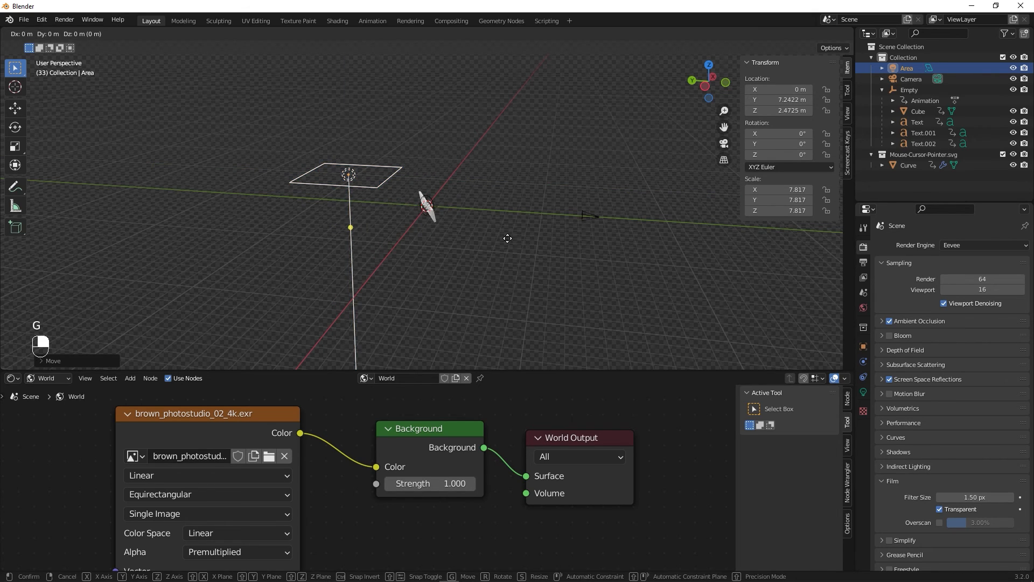
{"action": "key", "text": "z"}
{"action": "left_click", "coordinate": [519, 198]}
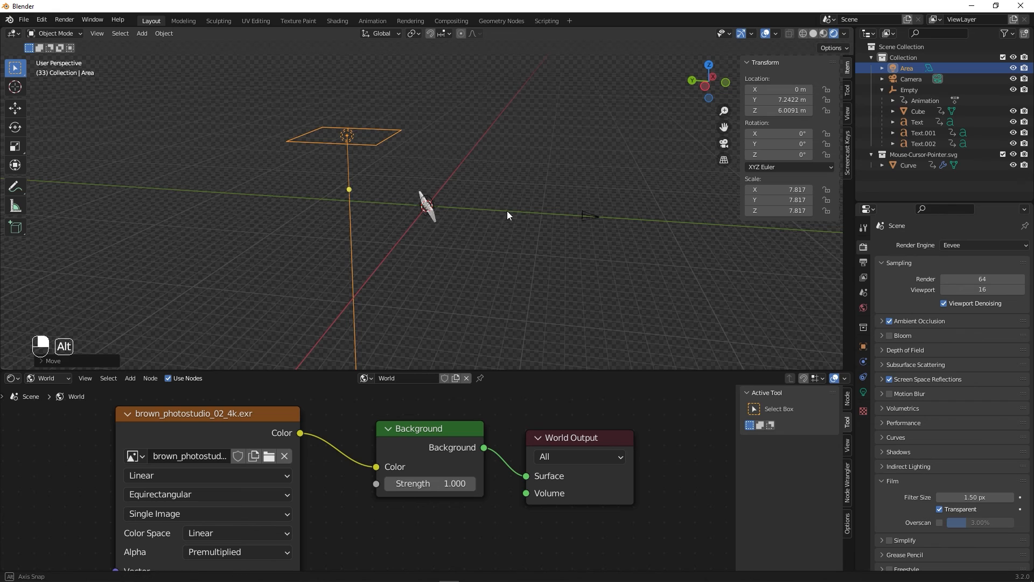
Rotate the area light about the X axis to about -51.9° so it points at the button, and return to the camera view.
{"action": "left_click_drag", "start_coordinate": [506, 211], "coordinate": [518, 194], "text": "alt"}
{"action": "key", "text": "r"}
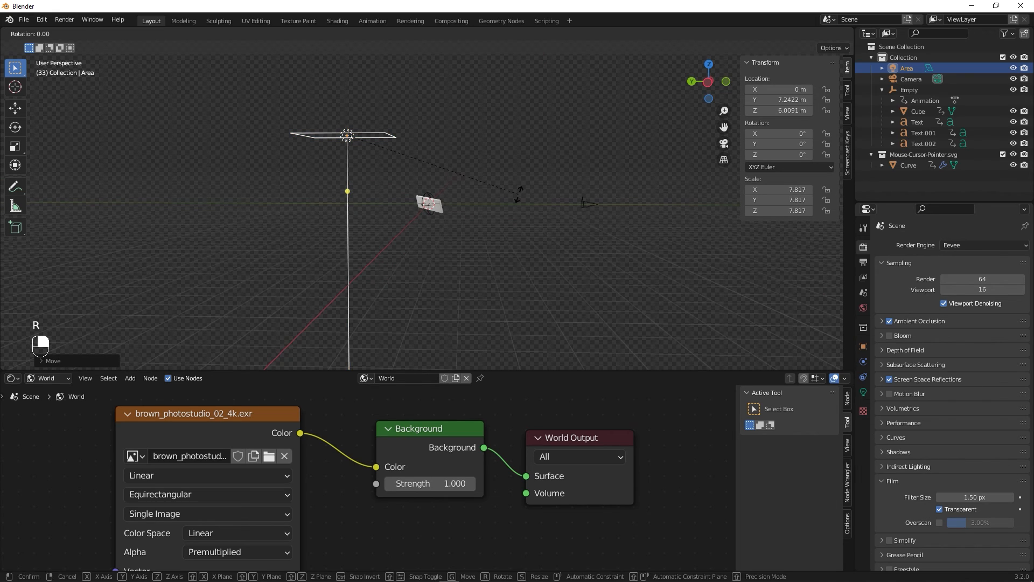
{"action": "key", "text": "x"}
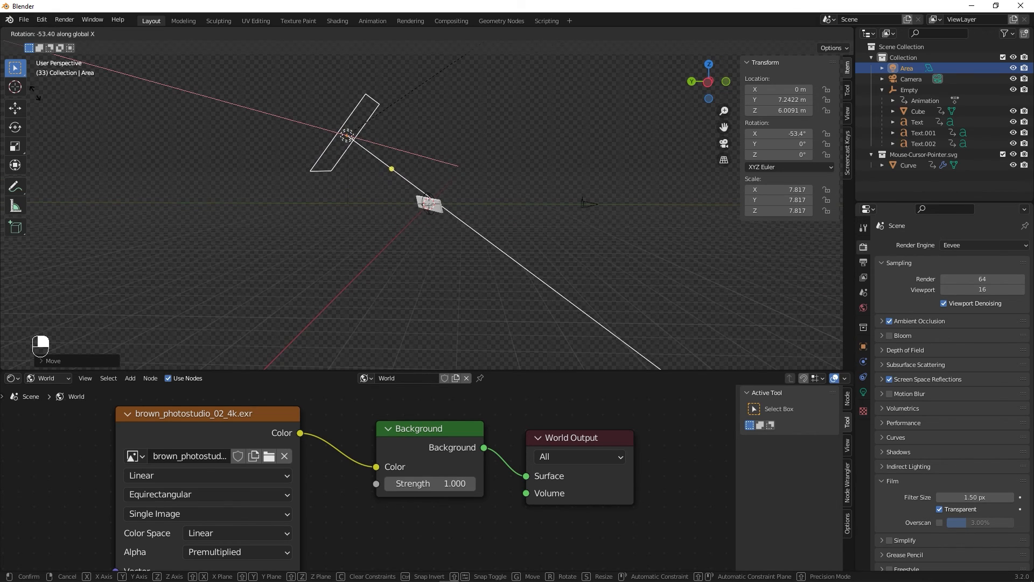
{"action": "left_click", "coordinate": [466, 55]}
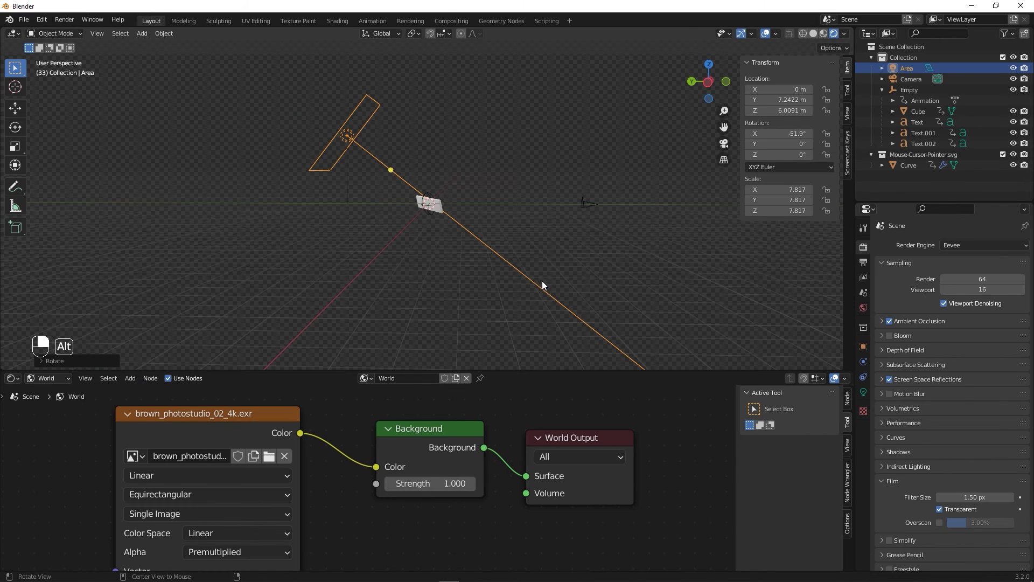
{"action": "left_click_drag", "start_coordinate": [542, 284], "coordinate": [422, 275], "text": "alt"}
{"action": "key", "text": "KP_0"}
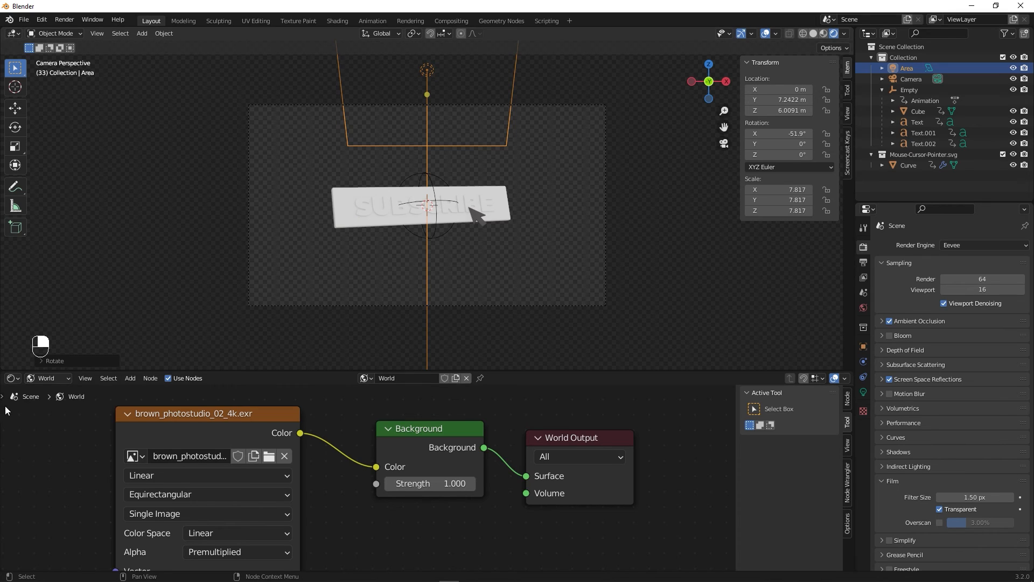
Switch the shader nodes to Object and give the button's cube a new material named Red.
{"action": "left_click", "coordinate": [62, 378]}
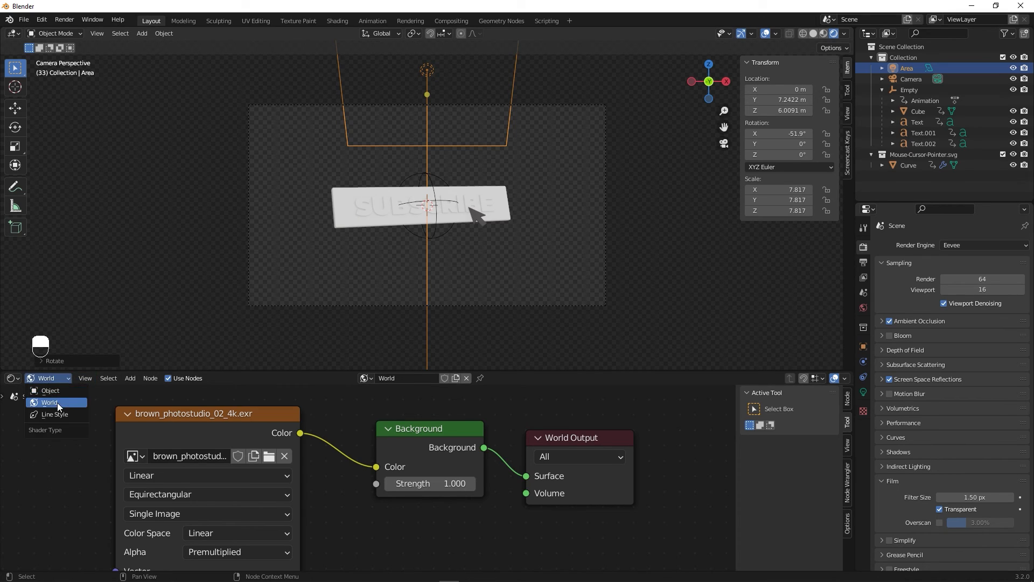
{"action": "left_click", "coordinate": [56, 391]}
{"action": "left_click", "coordinate": [344, 206]}
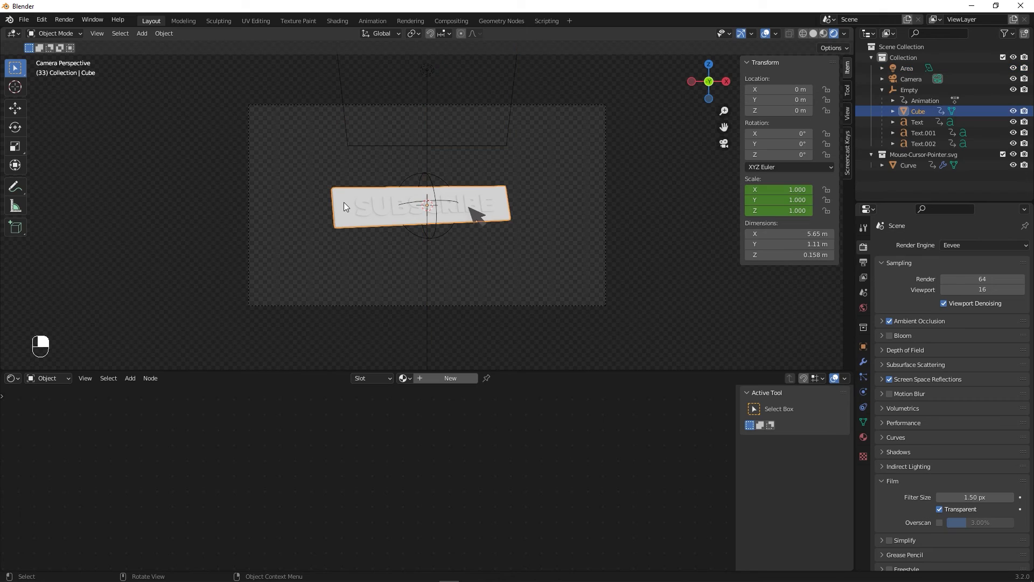
{"action": "left_click", "coordinate": [864, 436]}
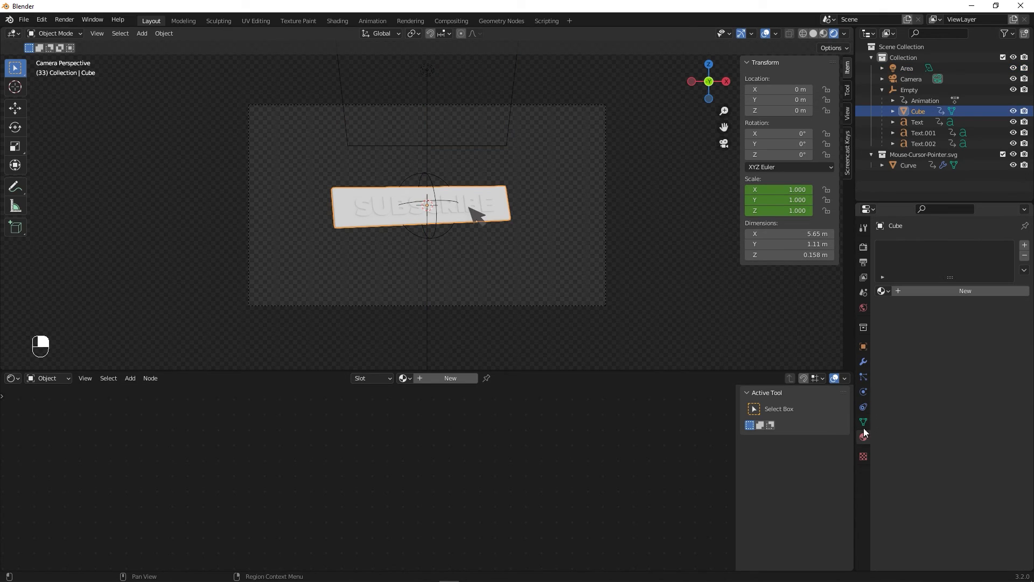
{"action": "left_click", "coordinate": [929, 290]}
{"action": "left_click", "coordinate": [921, 292]}
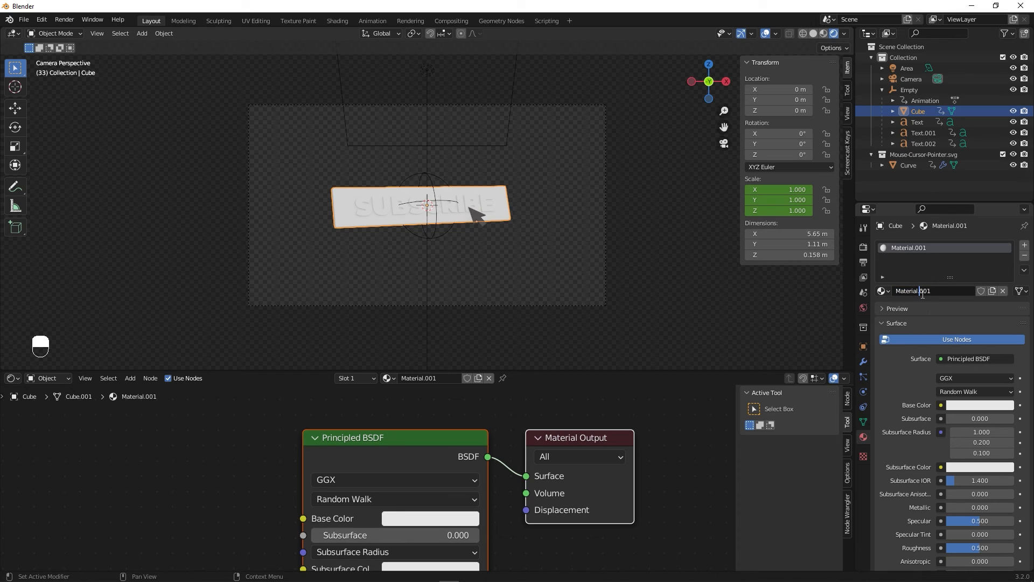
{"action": "key", "text": "ctrl+a"}
{"action": "type", "text": "Red"}
{"action": "key", "text": "Return"}
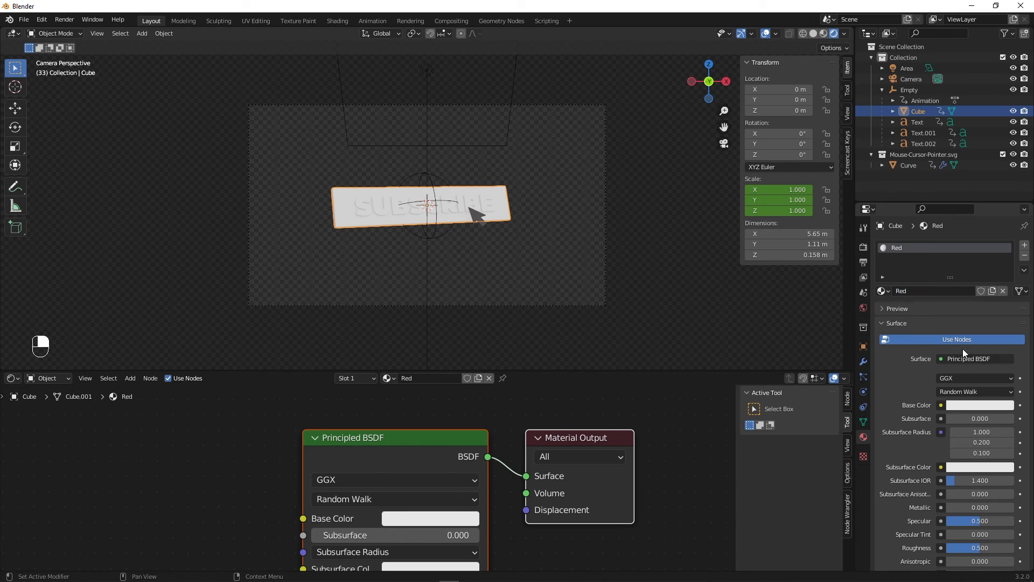
Set the Red material's base color to pure red with RGB values 1, 0, 0.
{"action": "left_click", "coordinate": [994, 405]}
{"action": "left_click_drag", "start_coordinate": [963, 301], "coordinate": [954, 333]}
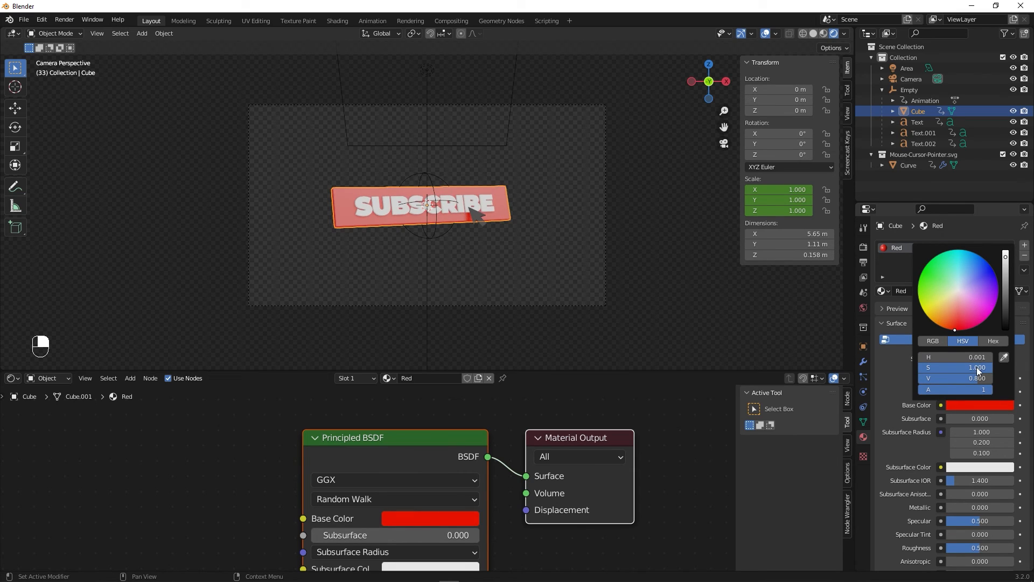
{"action": "left_click_drag", "start_coordinate": [974, 377], "coordinate": [965, 368]}
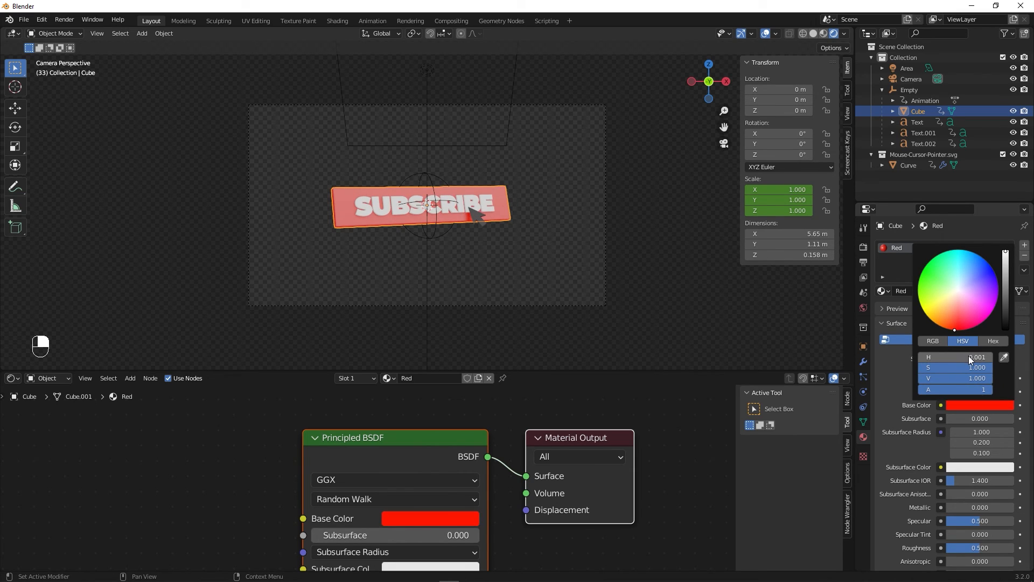
{"action": "left_click", "coordinate": [922, 340]}
{"action": "left_click_drag", "start_coordinate": [972, 368], "coordinate": [946, 367]}
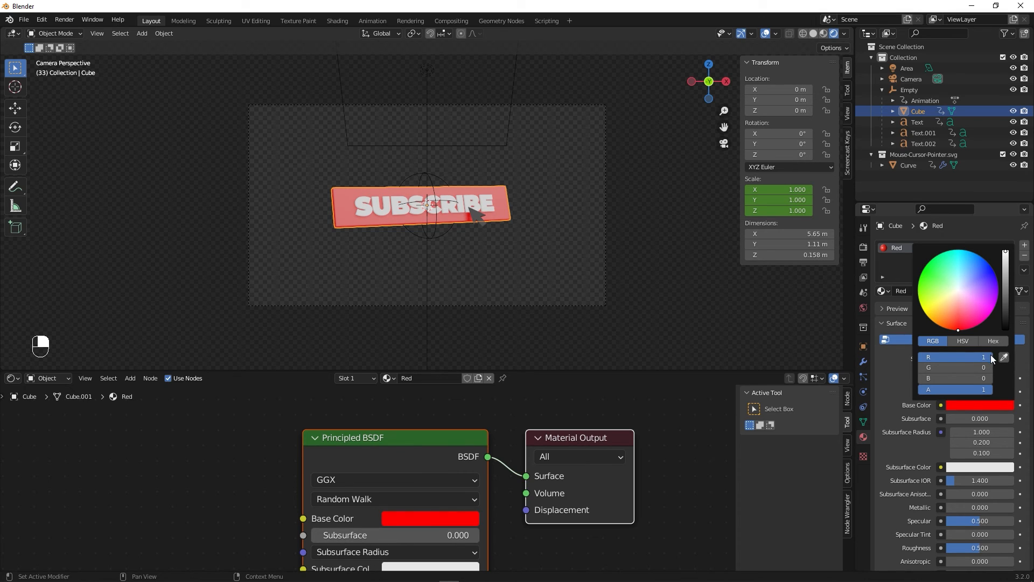
{"action": "left_click", "coordinate": [542, 267]}
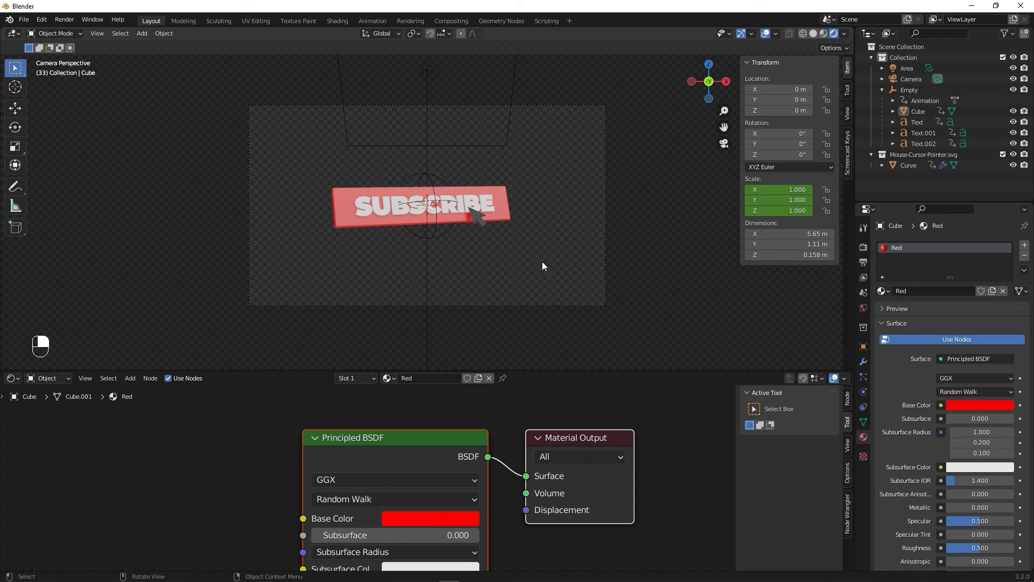
Set the Red material's specular to about 0.201, metallic to about 0.488 and roughness to about 0.508.
{"action": "left_click", "coordinate": [348, 198]}
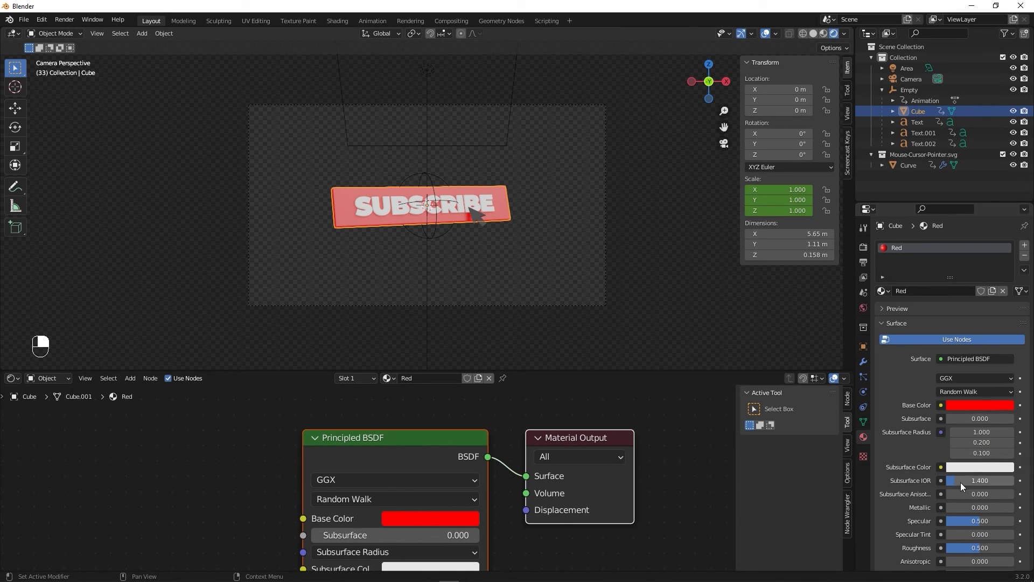
{"action": "scroll", "coordinate": [920, 487], "scroll_direction": "down", "scroll_amount": 1}
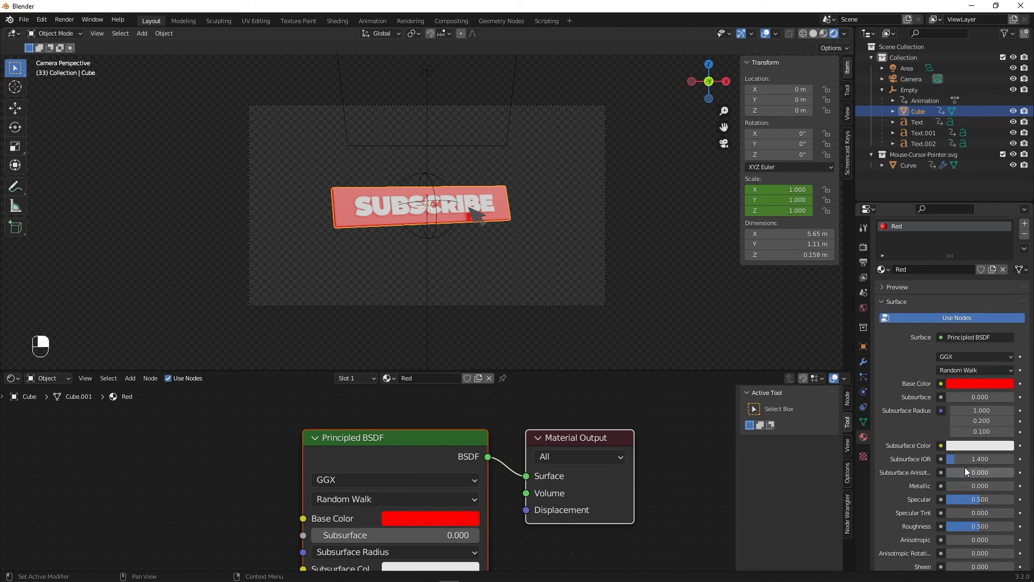
{"action": "mouse_move", "coordinate": [975, 500]}
{"action": "left_mouse_down"}
{"action": "mouse_move", "coordinate": [960, 500]}
{"action": "mouse_move", "coordinate": [960, 488]}
{"action": "mouse_move", "coordinate": [979, 487]}
{"action": "left_mouse_up"}
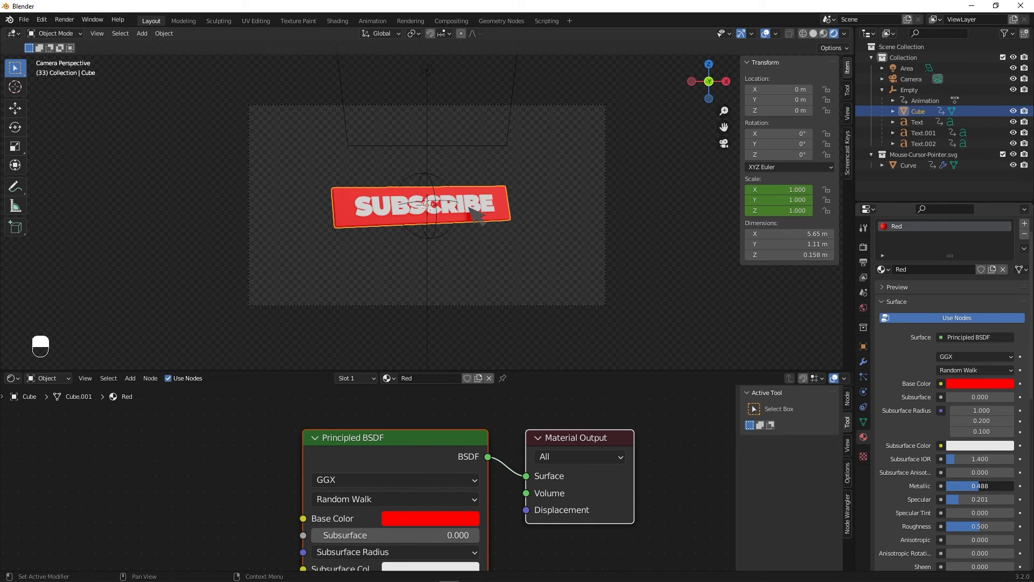
{"action": "mouse_move", "coordinate": [985, 526]}
{"action": "left_mouse_down"}
{"action": "mouse_move", "coordinate": [949, 526]}
{"action": "mouse_move", "coordinate": [982, 526]}
{"action": "left_mouse_up"}
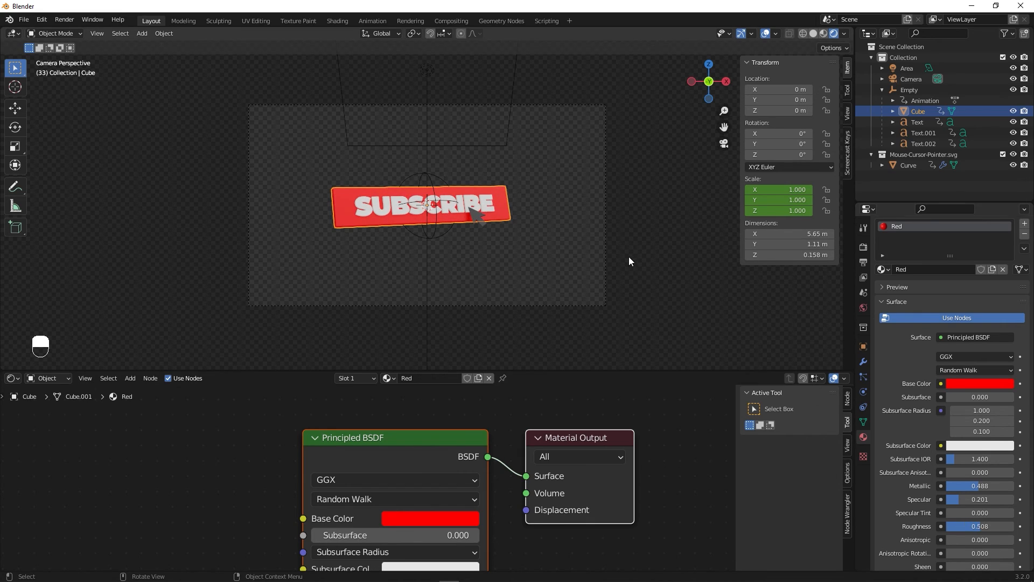
{"action": "left_click", "coordinate": [629, 256]}
Create a new material for the SUBSCRIBE text and open its name for editing.
{"action": "scroll", "coordinate": [503, 254], "scroll_direction": "up", "scroll_amount": 2}
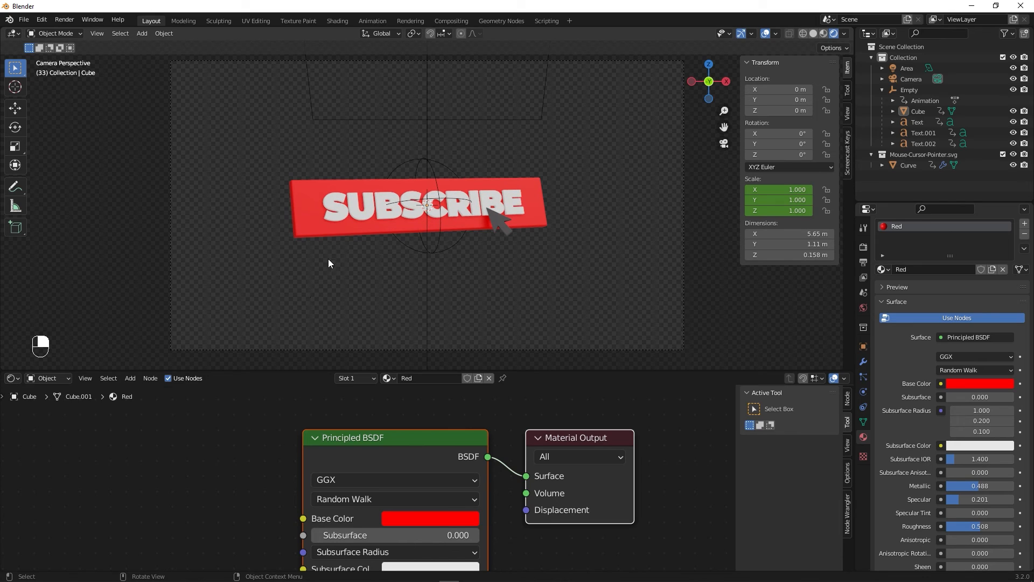
{"action": "left_click", "coordinate": [345, 209]}
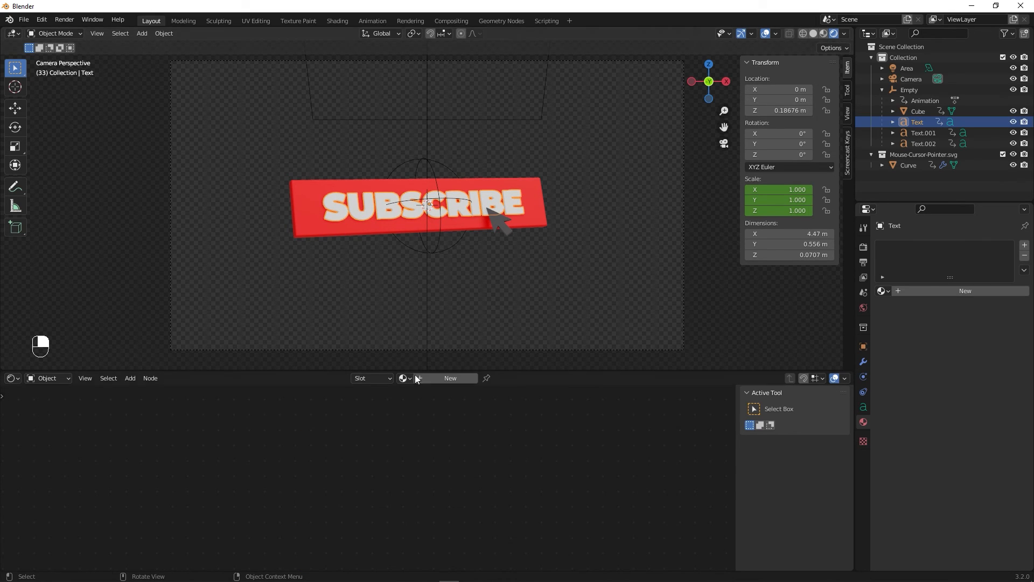
{"action": "left_click", "coordinate": [435, 378]}
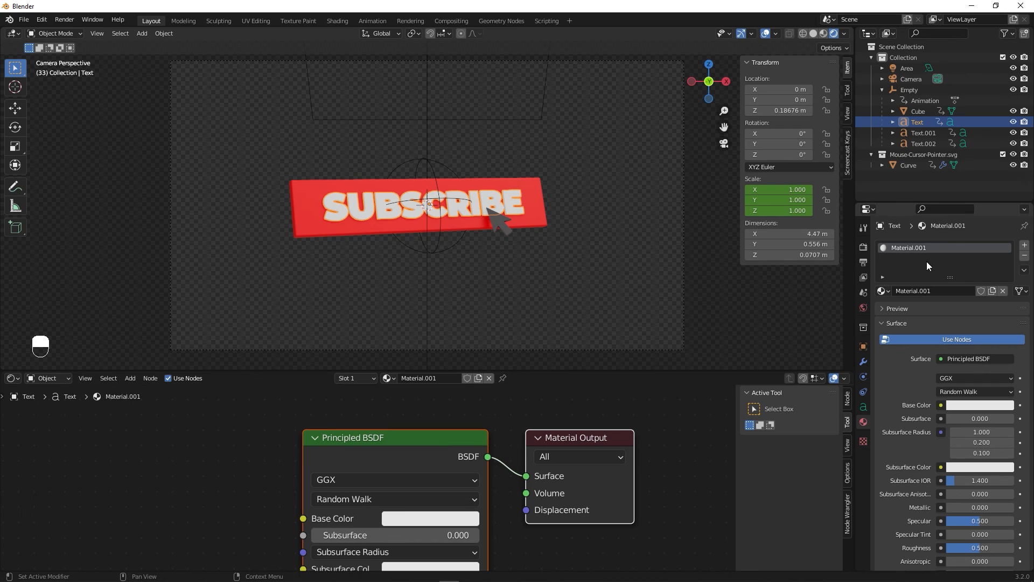
{"action": "double_click", "coordinate": [922, 290]}
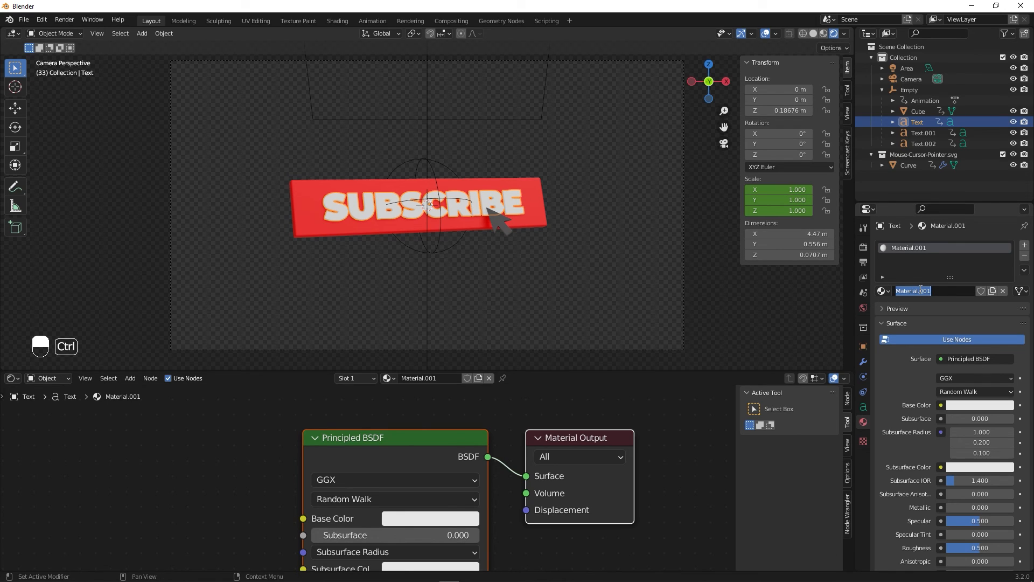